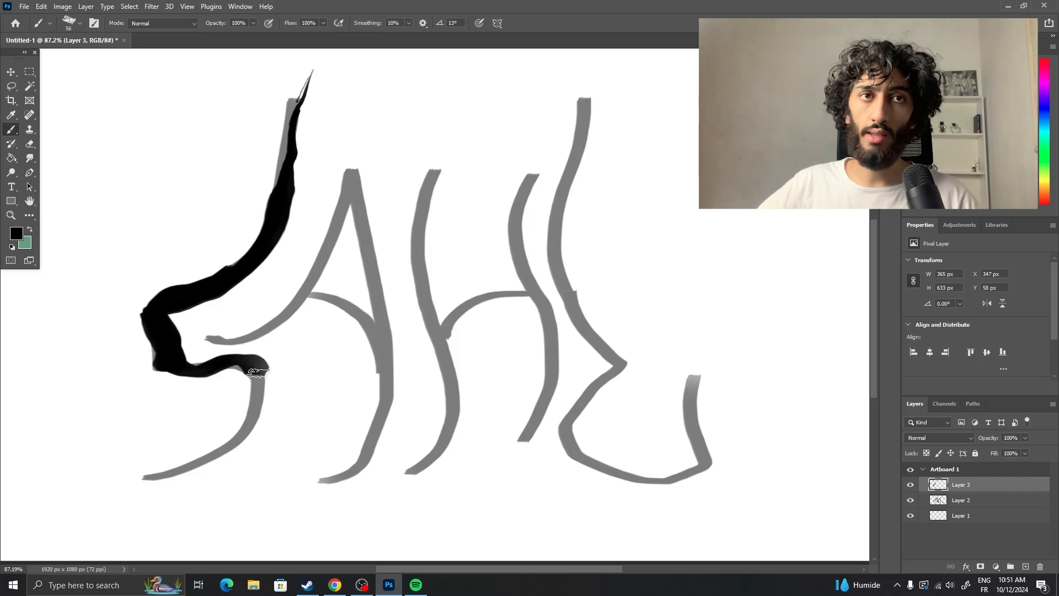
# Ink the S's lower curve and the A over the gray sketch with tapered black brush strokes on Layer 3.
pyautogui.moveTo(257, 370)
pyautogui.mouseDown()
pyautogui.moveTo(169, 363)
pyautogui.moveTo(325, 288)
pyautogui.moveTo(354, 125)
pyautogui.moveTo(387, 348)
pyautogui.moveTo(370, 447)
pyautogui.mouseUp()
pyautogui.moveTo(288, 472)
pyautogui.mouseDown()
pyautogui.moveTo(334, 478)
pyautogui.moveTo(381, 436)
pyautogui.mouseUp()
pyautogui.moveTo(378, 384)
pyautogui.mouseDown()
pyautogui.moveTo(374, 359)
pyautogui.moveTo(310, 285)
pyautogui.mouseUp()
pyautogui.moveTo(320, 160); pyautogui.dragTo(305, 277)
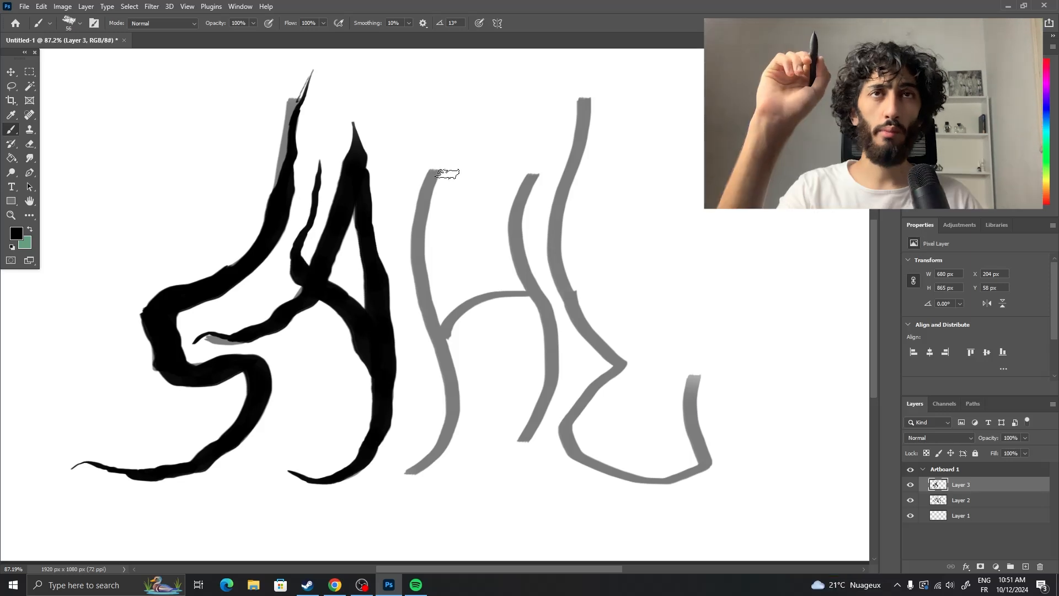
# Ink the H and the L over the gray sketch with tapered strokes, removing the stray mark below the H.
pyautogui.moveTo(455, 117)
pyautogui.mouseDown()
pyautogui.moveTo(366, 497)
pyautogui.moveTo(458, 414)
pyautogui.mouseUp()
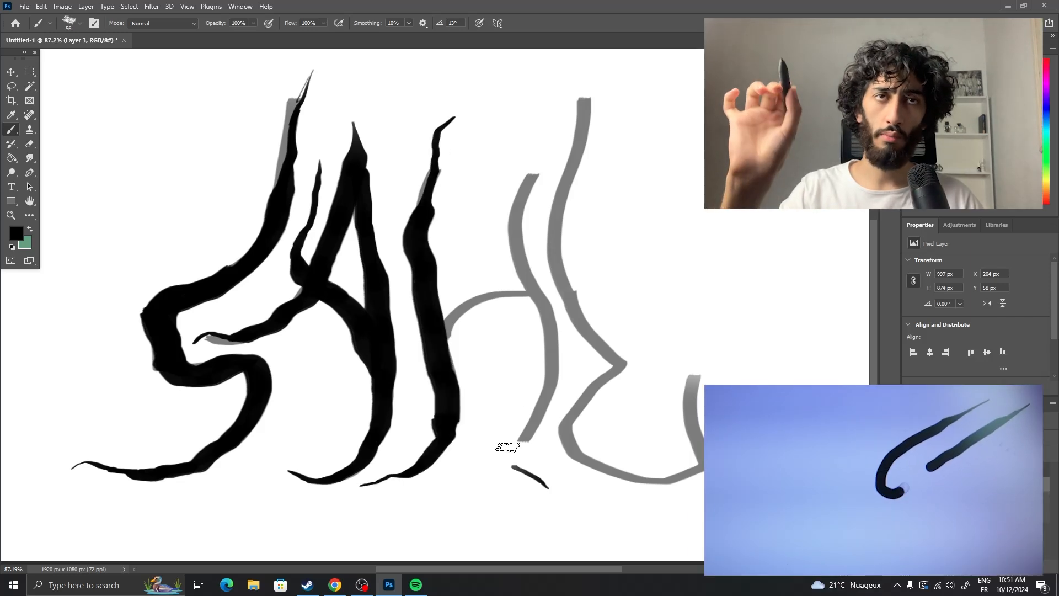
pyautogui.hotkey('ctrl', 'z')
pyautogui.moveTo(468, 467)
pyautogui.mouseDown()
pyautogui.moveTo(551, 301)
pyautogui.moveTo(521, 199)
pyautogui.mouseUp()
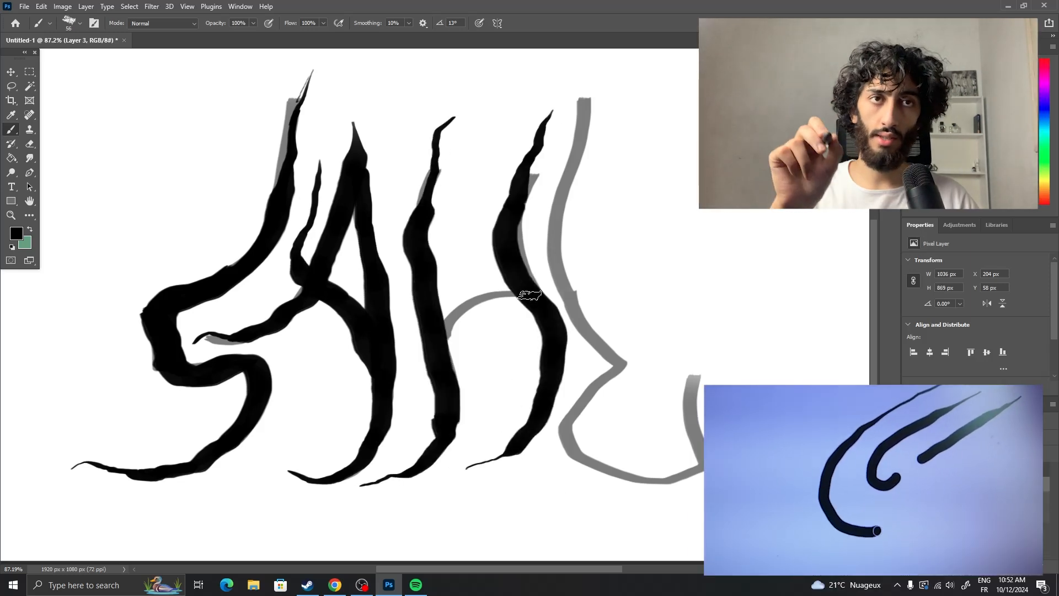
pyautogui.moveTo(529, 294); pyautogui.dragTo(445, 333)
pyautogui.moveTo(577, 144); pyautogui.dragTo(613, 351)
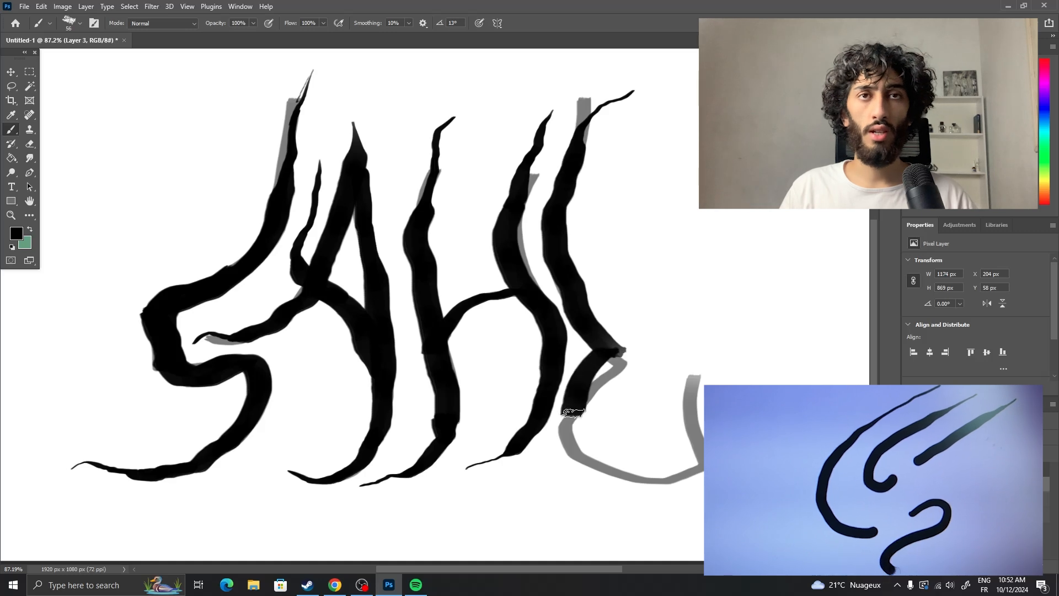
pyautogui.moveTo(573, 411); pyautogui.dragTo(697, 469)
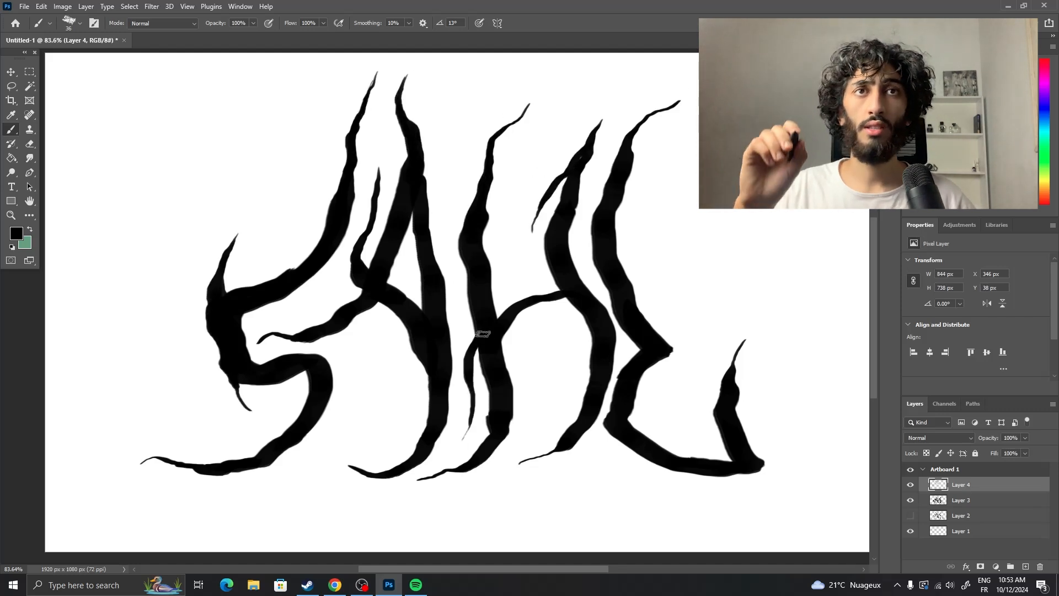
# Paint thin tapered branches growing out of the S, H and L stems, thickening the H's crossbar joint.
pyautogui.moveTo(486, 314); pyautogui.dragTo(480, 346)
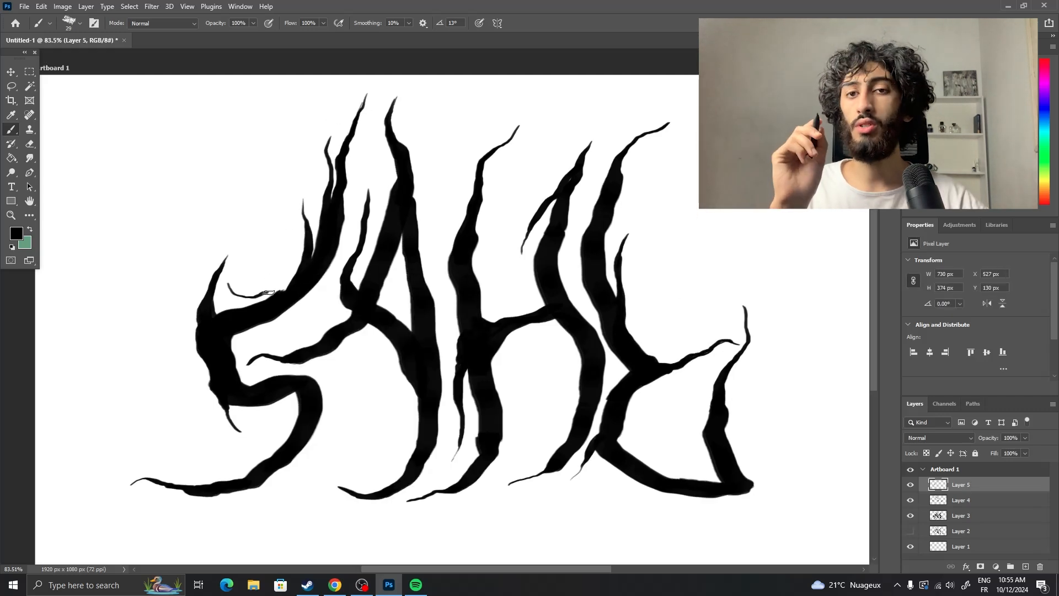
pyautogui.moveTo(239, 259); pyautogui.dragTo(275, 288)
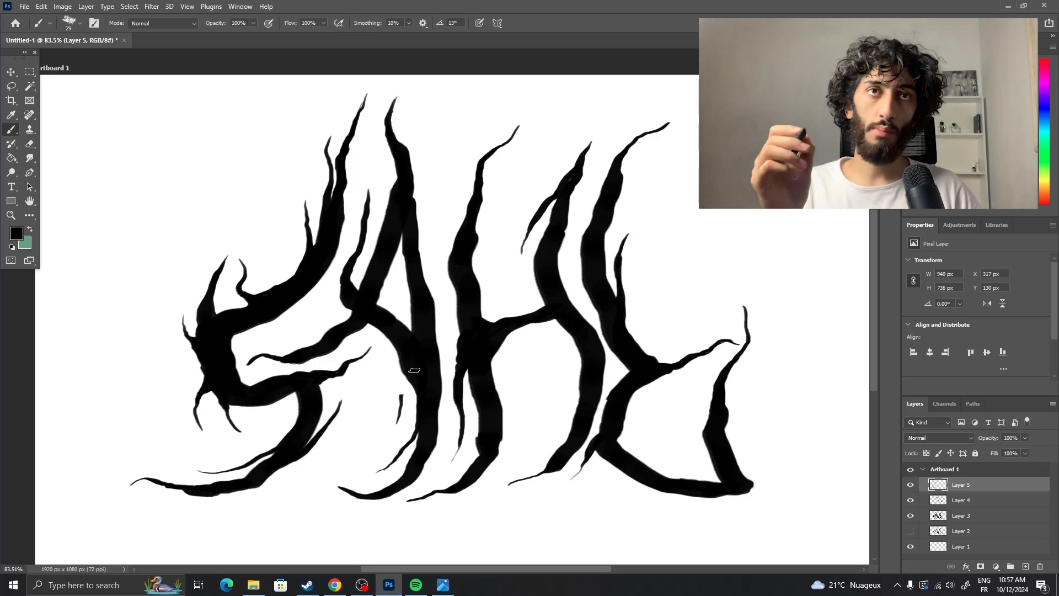
pyautogui.moveTo(506, 366); pyautogui.dragTo(551, 320)
pyautogui.moveTo(499, 364); pyautogui.dragTo(517, 458)
pyautogui.moveTo(523, 257); pyautogui.dragTo(525, 271)
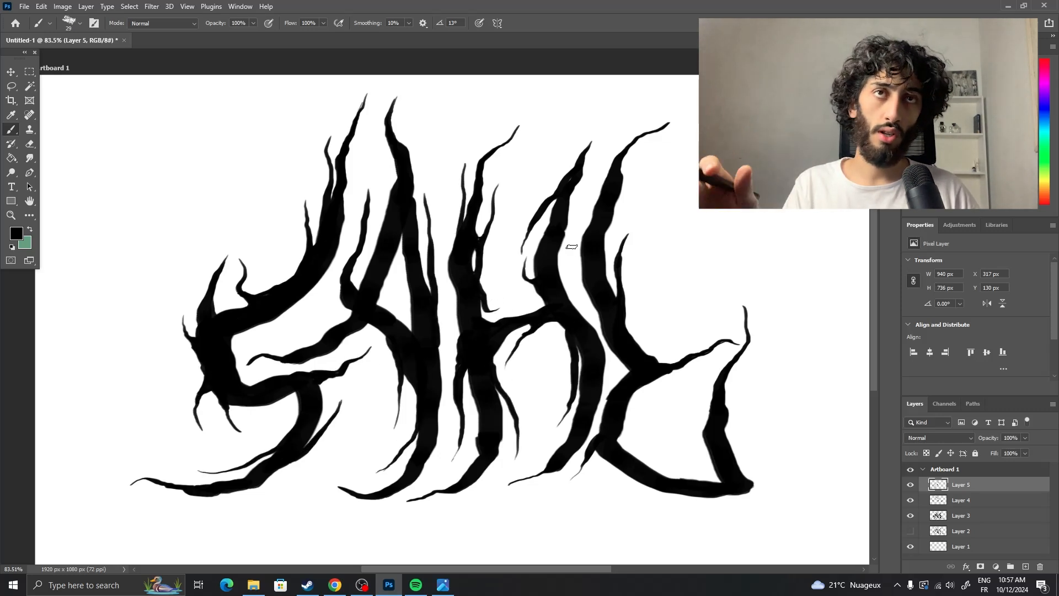
pyautogui.moveTo(572, 246); pyautogui.dragTo(606, 155)
pyautogui.moveTo(618, 254); pyautogui.dragTo(634, 180)
pyautogui.moveTo(628, 331); pyautogui.dragTo(690, 338)
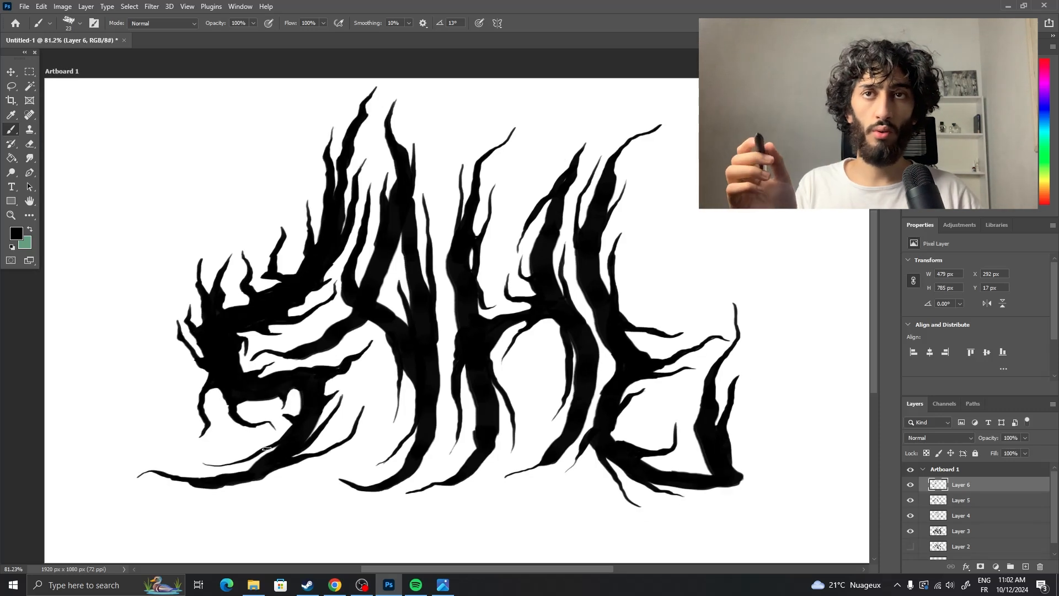
# Thicken the branches of the S, A and H into rough, root-like tapered strokes on Layer 6.
pyautogui.moveTo(219, 463); pyautogui.dragTo(182, 478)
pyautogui.moveTo(369, 405); pyautogui.dragTo(293, 467)
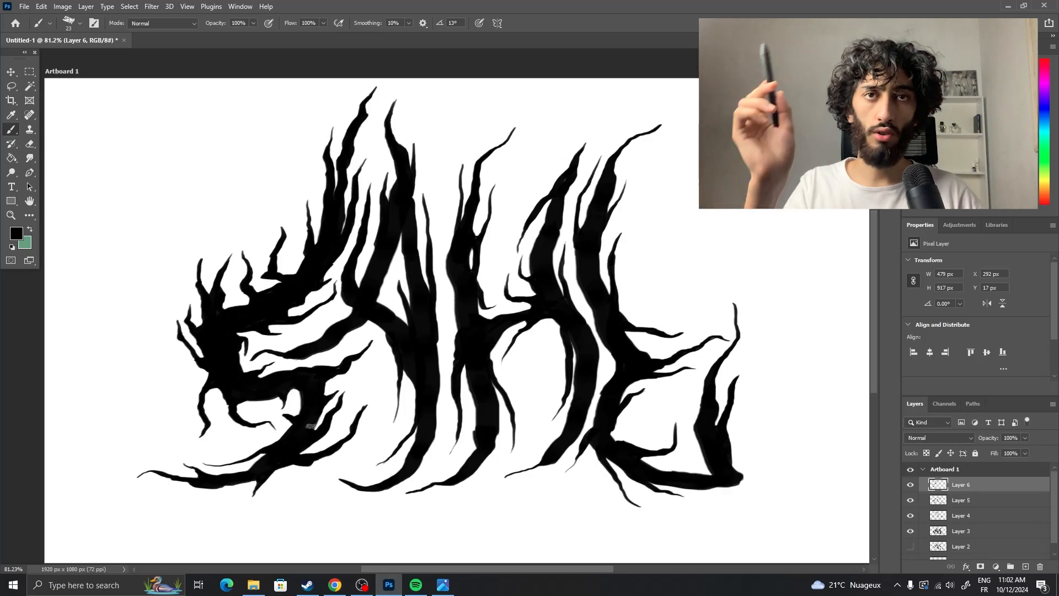
pyautogui.moveTo(352, 312); pyautogui.dragTo(284, 347)
pyautogui.moveTo(380, 329); pyautogui.dragTo(423, 288)
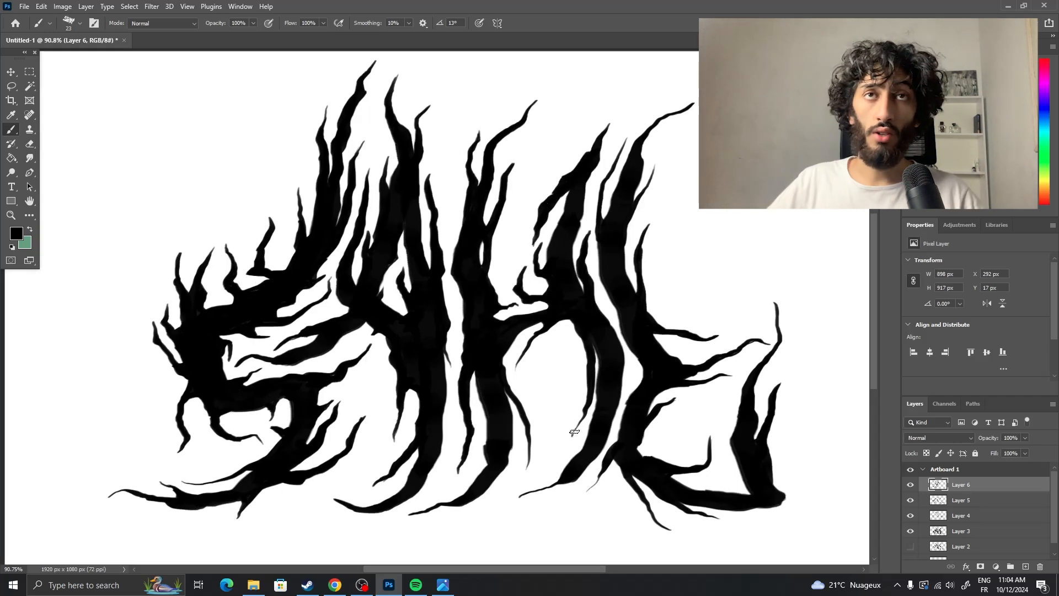
pyautogui.moveTo(573, 432)
pyautogui.mouseDown()
pyautogui.moveTo(591, 331)
pyautogui.moveTo(514, 381)
pyautogui.mouseUp()
pyautogui.moveTo(532, 356); pyautogui.dragTo(505, 469)
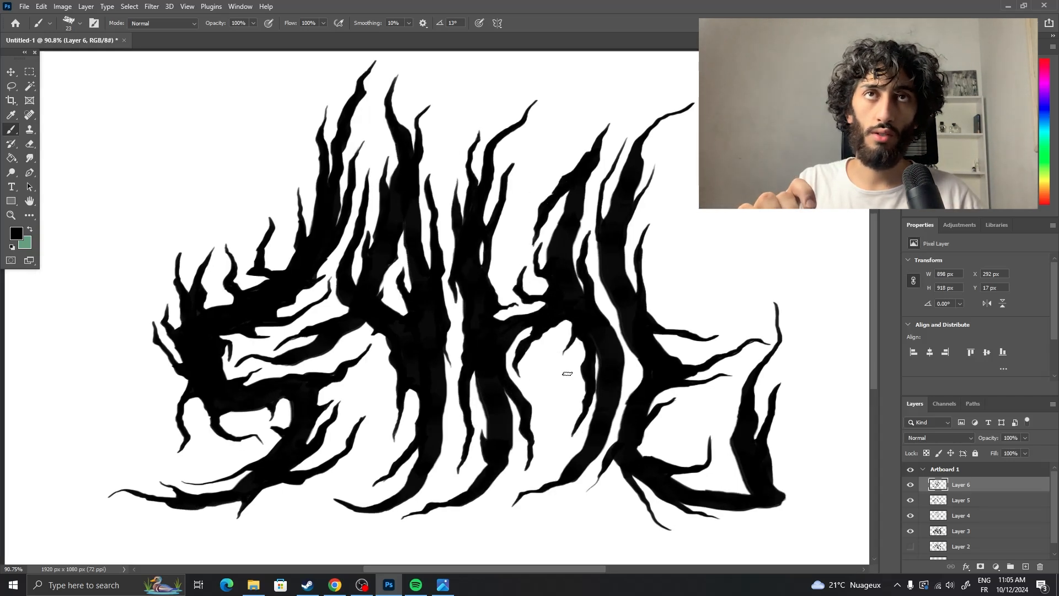
# Build up the L on Layer 6 with short jagged branches along its upper stem, base curve and end stroke.
pyautogui.moveTo(654, 166); pyautogui.dragTo(622, 185)
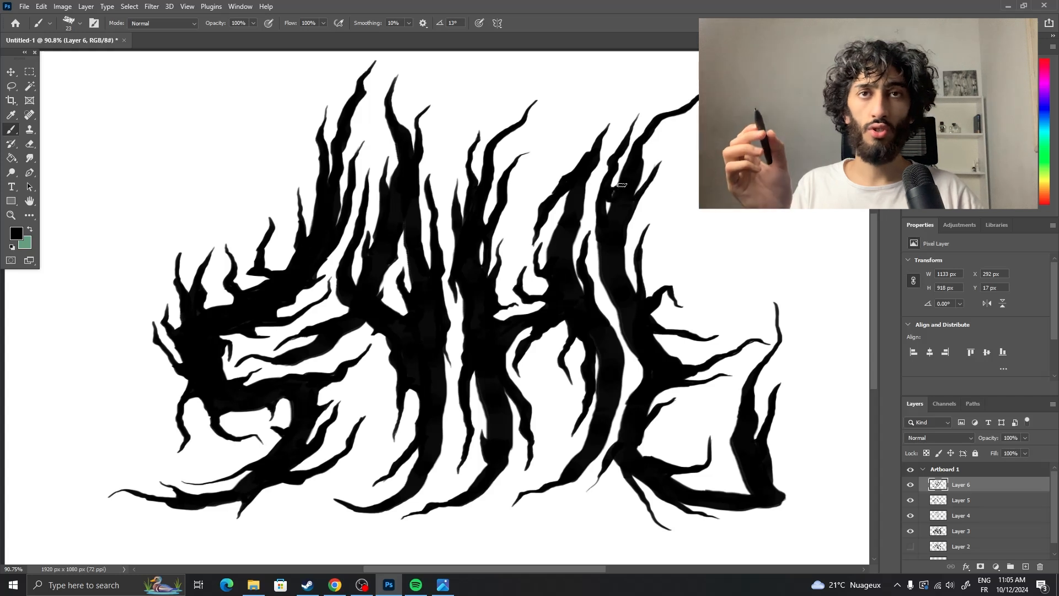
pyautogui.moveTo(696, 457); pyautogui.dragTo(640, 433)
pyautogui.moveTo(719, 400); pyautogui.dragTo(742, 488)
pyautogui.moveTo(806, 495); pyautogui.dragTo(779, 488)
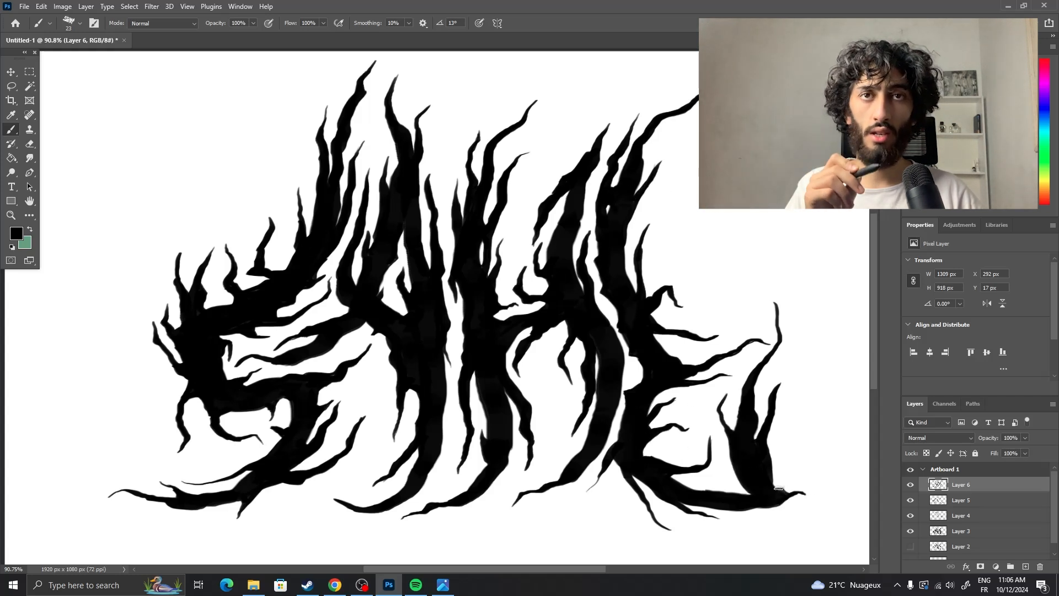
pyautogui.moveTo(712, 428); pyautogui.dragTo(645, 464)
pyautogui.moveTo(617, 455)
pyautogui.mouseDown()
pyautogui.moveTo(582, 494)
pyautogui.moveTo(679, 529)
pyautogui.moveTo(717, 515)
pyautogui.mouseUp()
pyautogui.moveTo(717, 417); pyautogui.dragTo(723, 392)
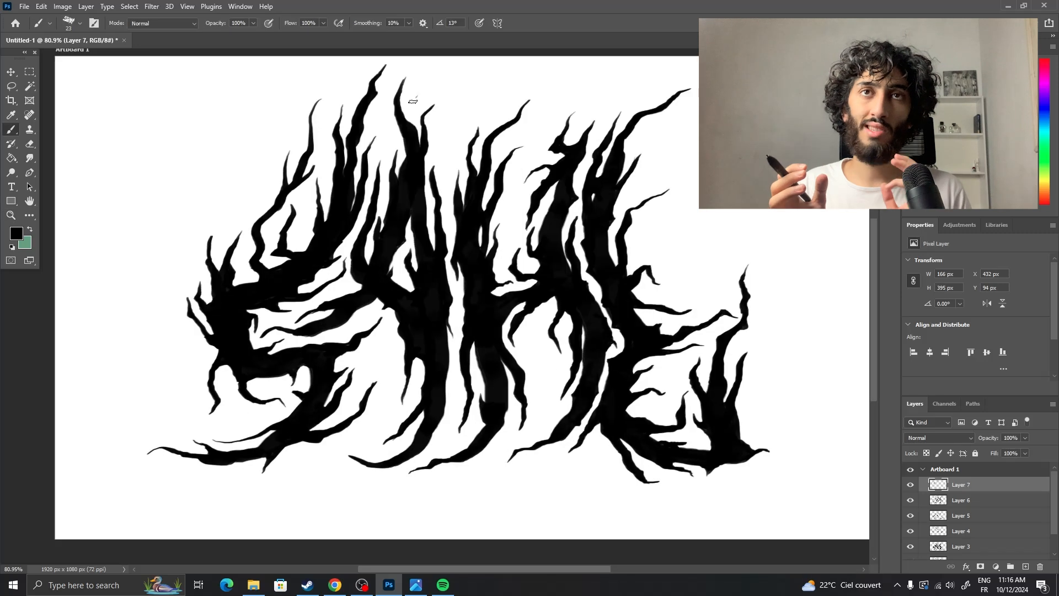
# Paint extra twisted branches on Layer 7 at the A's leg, the tops of the L and H, and the S's lower curve.
pyautogui.moveTo(411, 430); pyautogui.dragTo(402, 404)
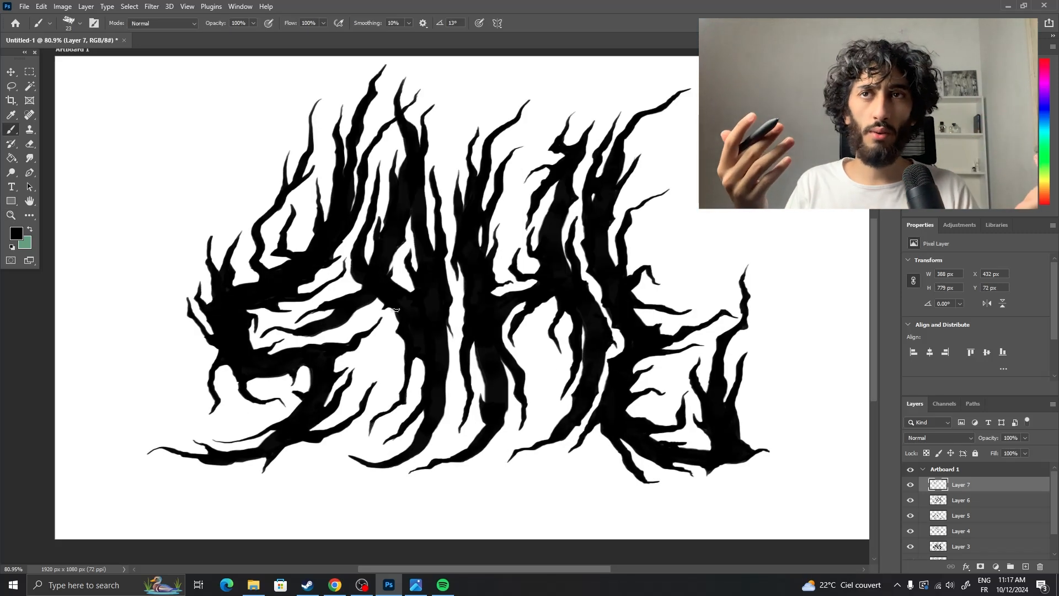
pyautogui.moveTo(617, 110); pyautogui.dragTo(632, 87)
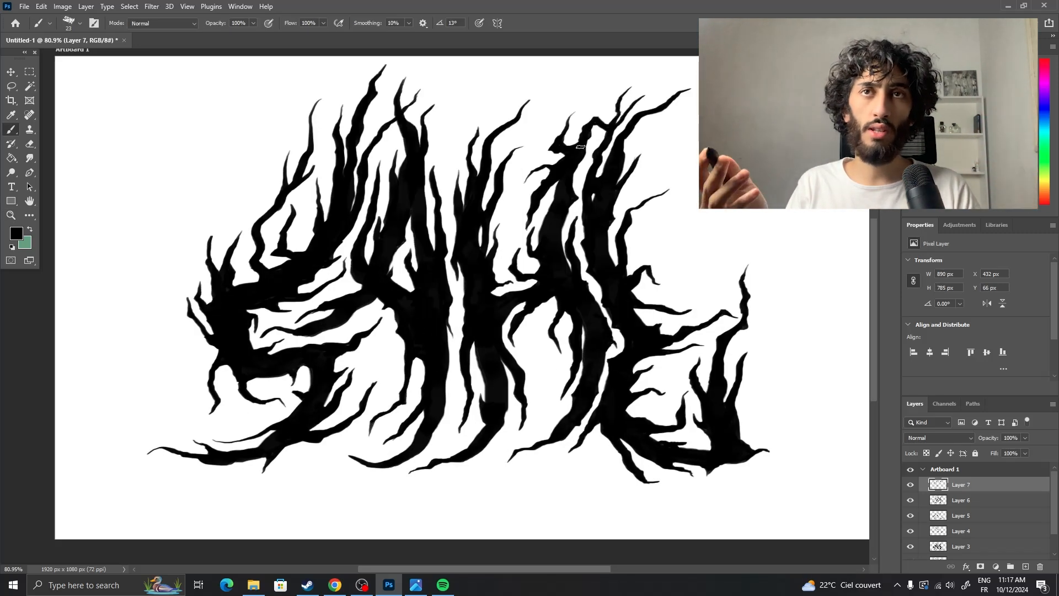
pyautogui.moveTo(457, 153); pyautogui.dragTo(474, 197)
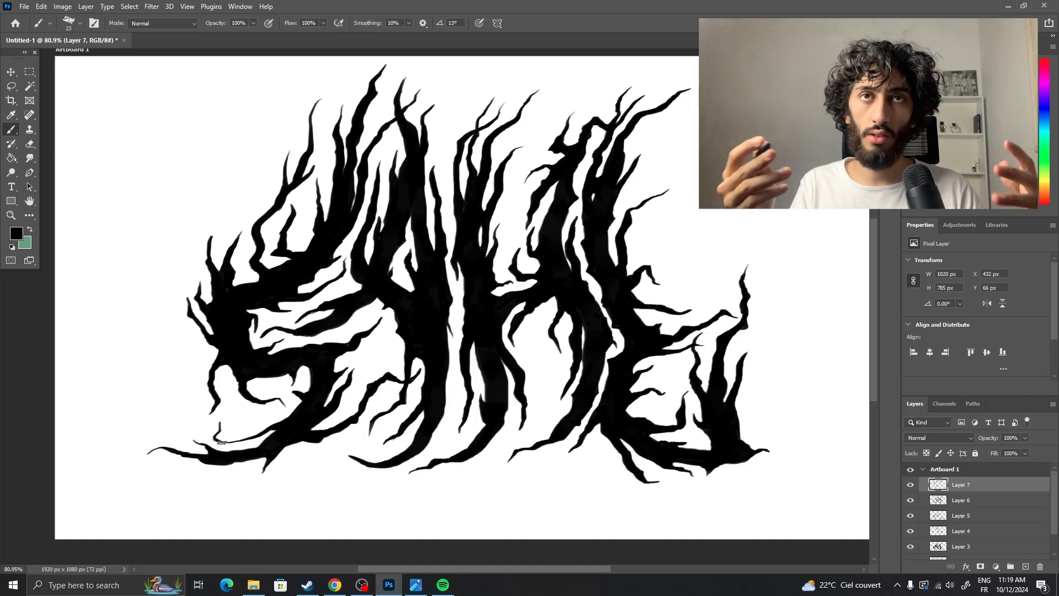
pyautogui.moveTo(290, 422); pyautogui.dragTo(218, 428)
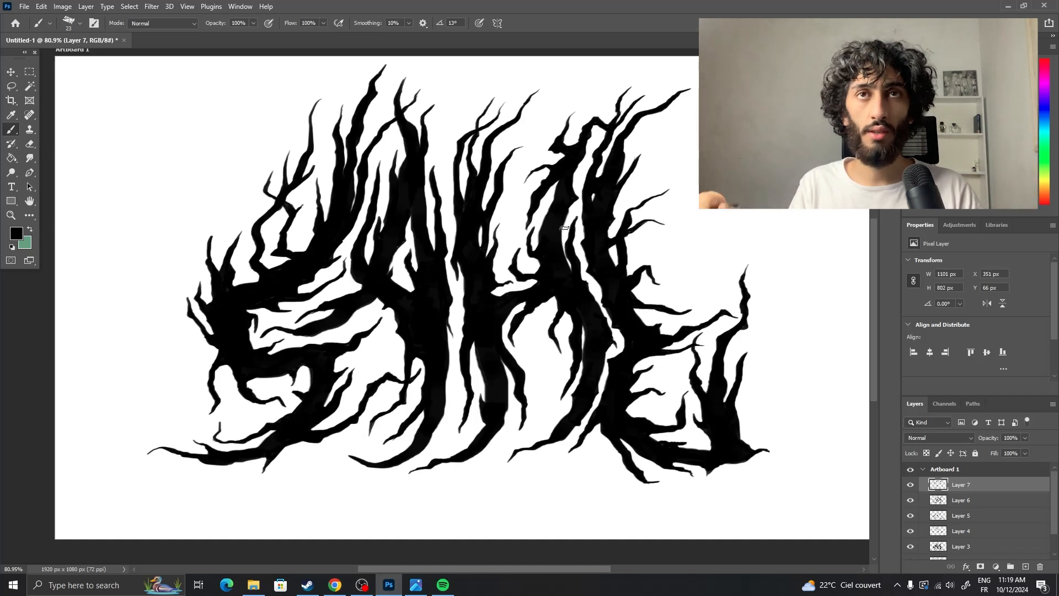
# Paint thin vertical drips hanging from the undersides of the letters and branches on Layer 8.
pyautogui.press('z')
pyautogui.moveTo(402, 281)
pyautogui.mouseDown()
pyautogui.moveTo(353, 287)
pyautogui.moveTo(424, 306)
pyautogui.mouseUp()
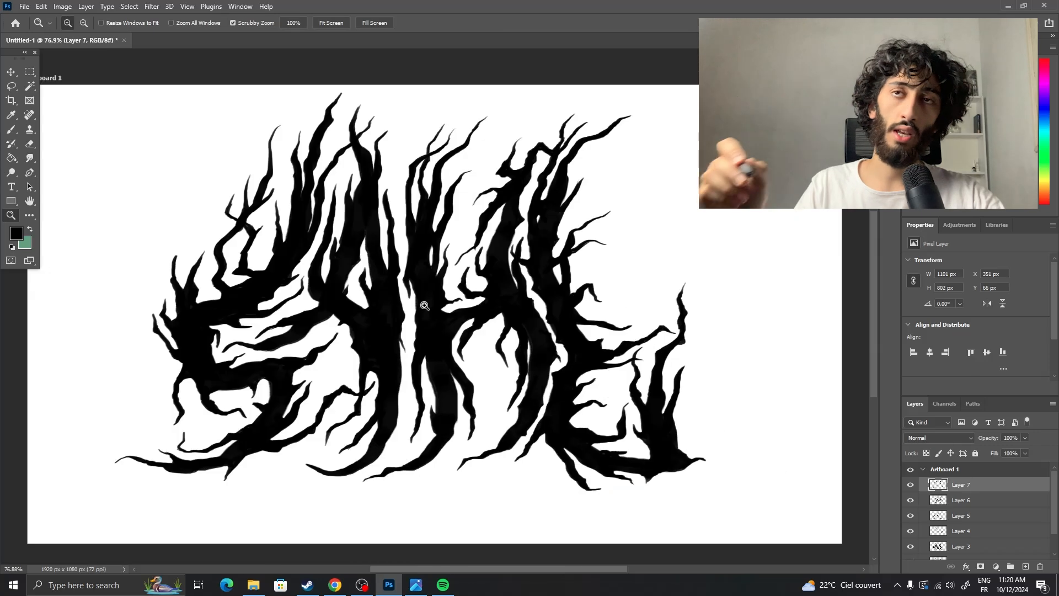
pyautogui.press('b')
pyautogui.keyDown('alt'); pyautogui.scroll(1, 590, 234); pyautogui.keyUp('alt')
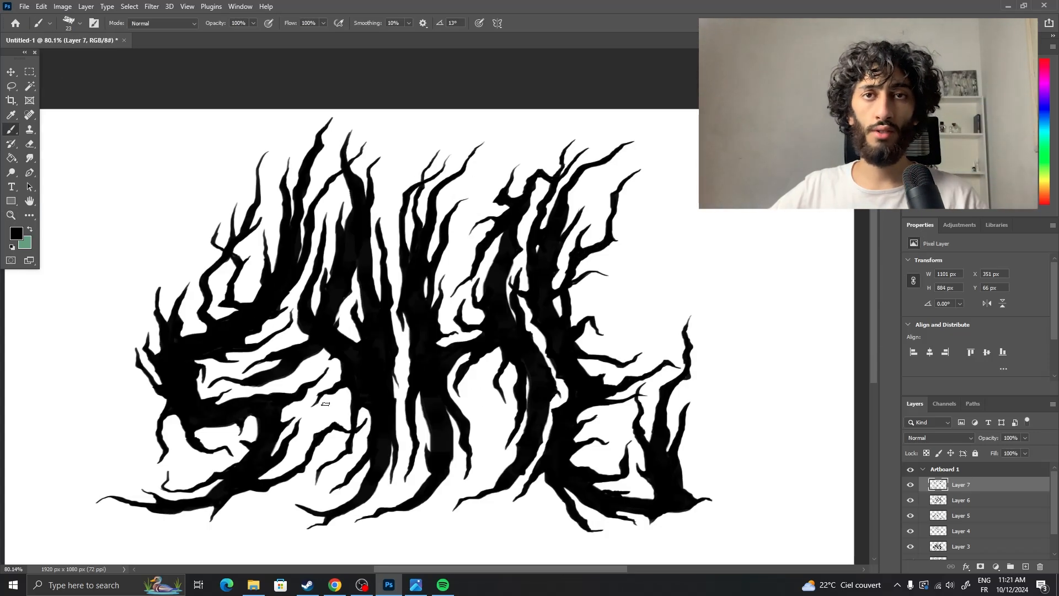
pyautogui.moveTo(453, 496); pyautogui.dragTo(450, 534)
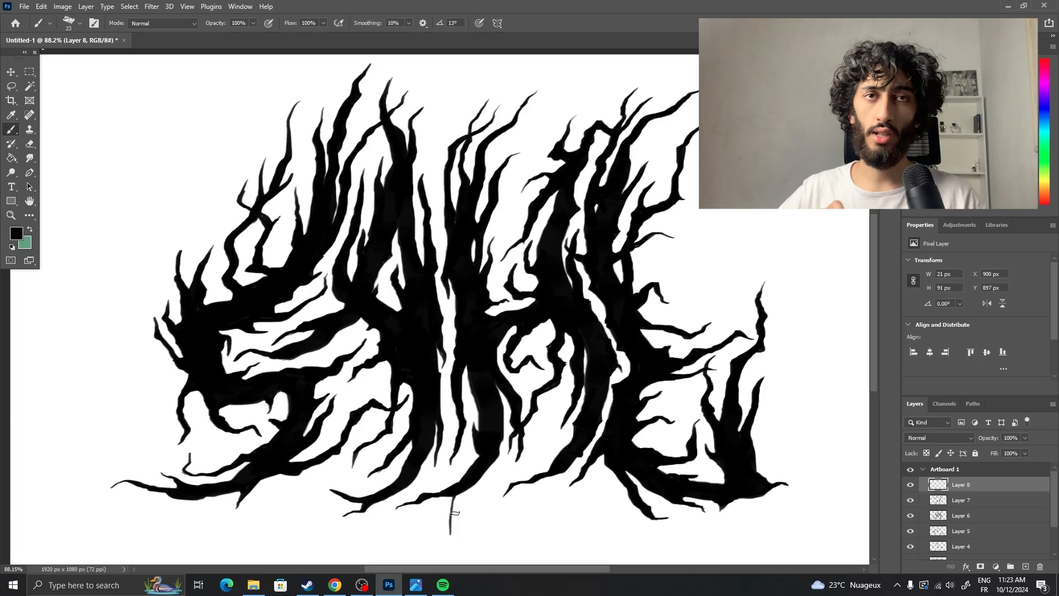
pyautogui.moveTo(280, 474); pyautogui.dragTo(279, 539)
pyautogui.moveTo(380, 362); pyautogui.dragTo(380, 398)
pyautogui.moveTo(216, 426); pyautogui.dragTo(216, 457)
pyautogui.moveTo(187, 500); pyautogui.dragTo(186, 527)
pyautogui.moveTo(499, 205); pyautogui.dragTo(498, 262)
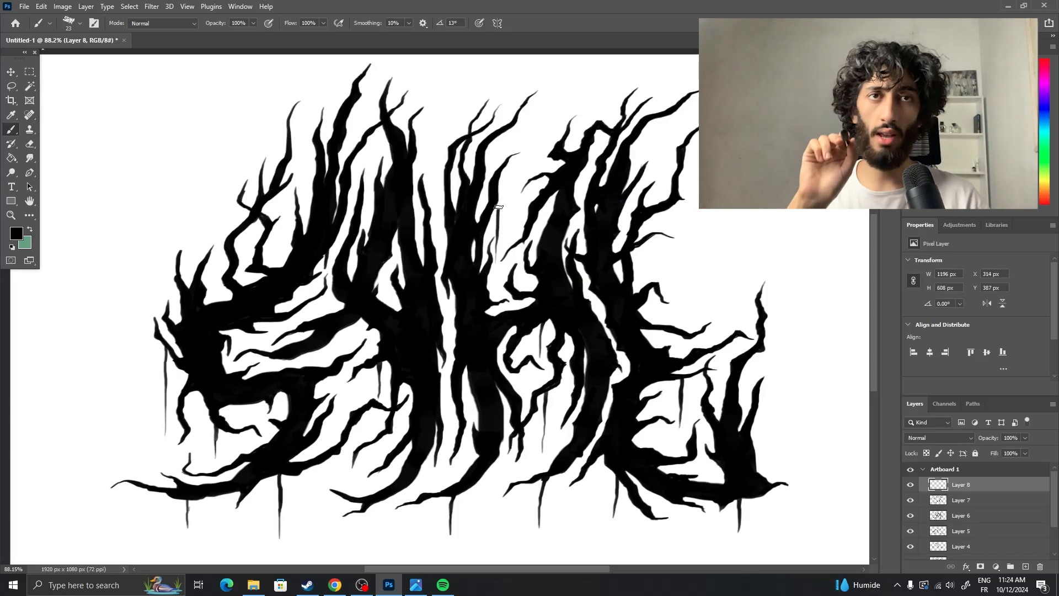
# Undo the slanted drip under the L, reduce the brush size and add finer vertical drips across the lettering.
pyautogui.moveTo(657, 516)
pyautogui.mouseDown()
pyautogui.moveTo(656, 544)
pyautogui.moveTo(678, 545)
pyautogui.mouseUp()
pyautogui.hotkey('ctrl', 'z')
pyautogui.scroll(1, 658, 513)
pyautogui.press('[')
pyautogui.press('[')
pyautogui.moveTo(344, 452); pyautogui.dragTo(345, 492)
pyautogui.moveTo(249, 412); pyautogui.dragTo(249, 435)
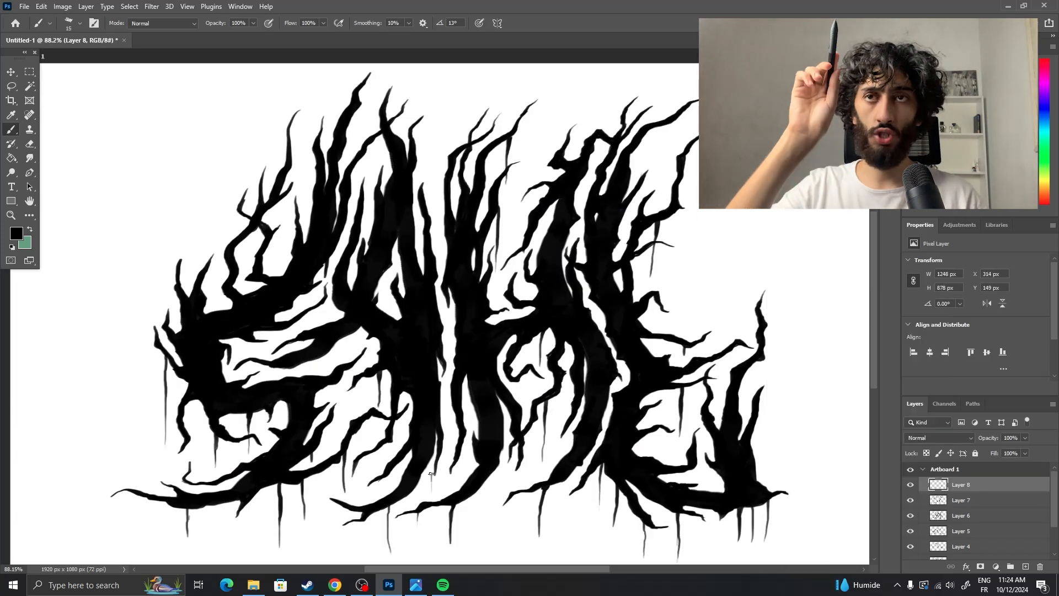
pyautogui.moveTo(431, 442); pyautogui.dragTo(431, 475)
pyautogui.moveTo(166, 504); pyautogui.dragTo(165, 554)
pyautogui.moveTo(389, 519); pyautogui.dragTo(389, 549)
pyautogui.moveTo(245, 502); pyautogui.dragTo(241, 536)
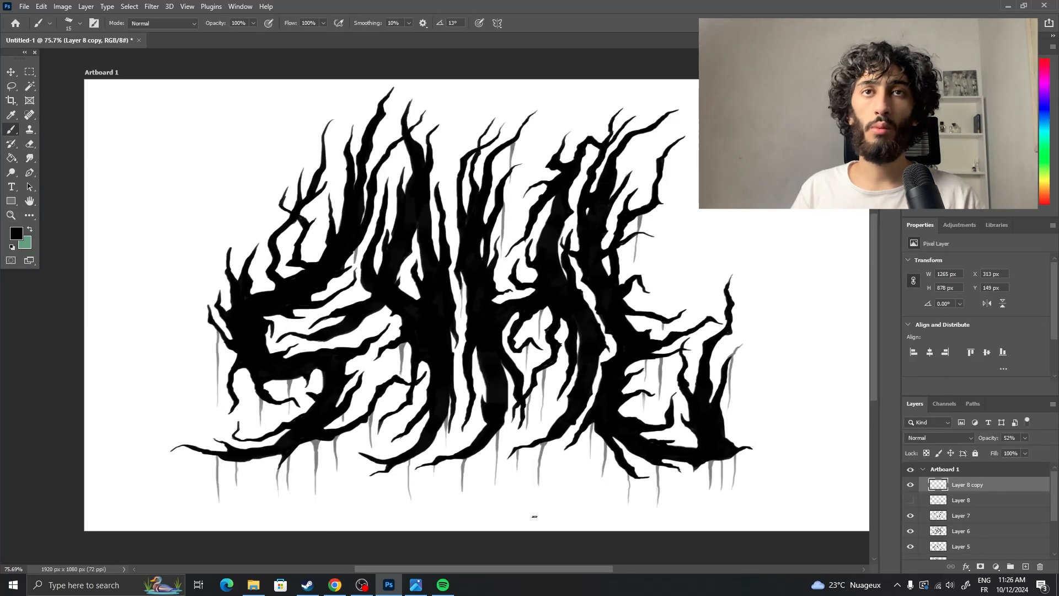
# Undo the last drip and paint new drips from the L's upper branch and the S on the semi-transparent Layer 8 copy.
pyautogui.hotkey('ctrl', 'z')
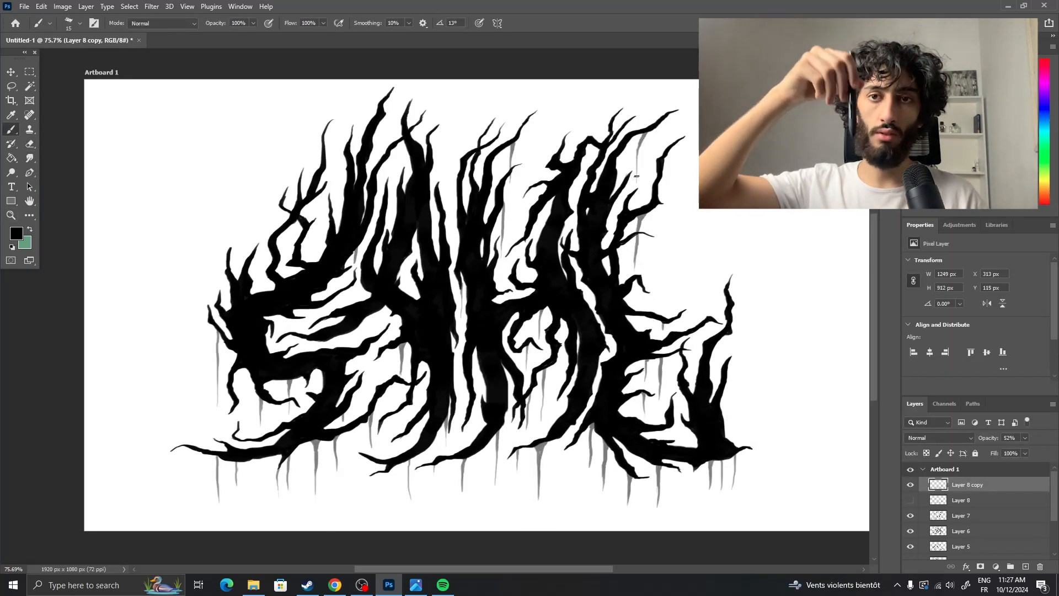
pyautogui.moveTo(641, 134); pyautogui.dragTo(638, 189)
pyautogui.moveTo(316, 198)
pyautogui.mouseDown()
pyautogui.moveTo(317, 248)
pyautogui.moveTo(256, 284)
pyautogui.mouseUp()
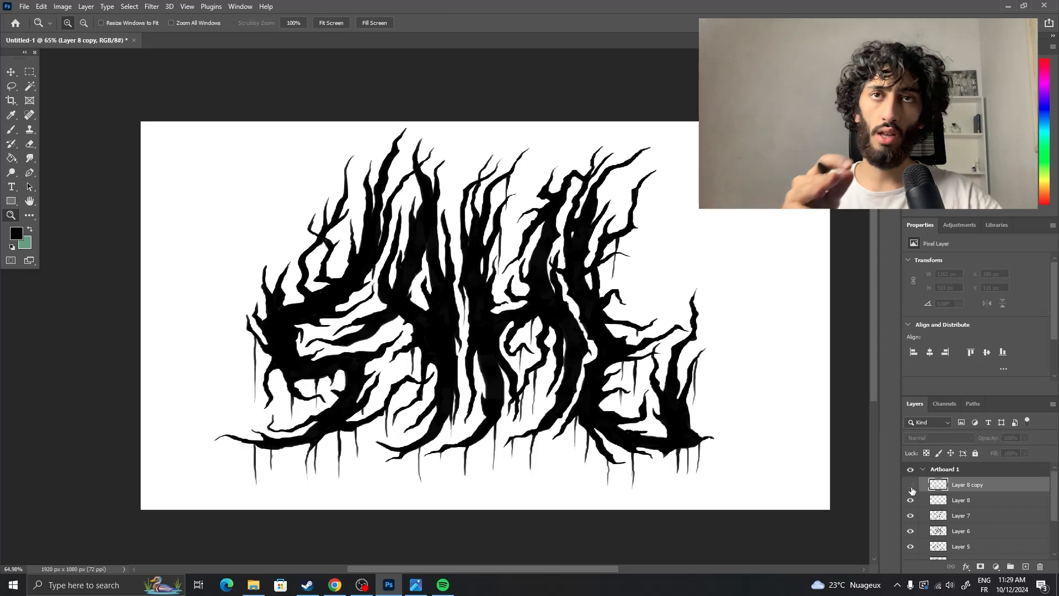
# Delete Layer 8 and make the Layer 8 copy visible.
pyautogui.click(961, 500)
pyautogui.press('Delete')
pyautogui.hotkey('ctrl', '+')
pyautogui.hotkey('ctrl', '+')
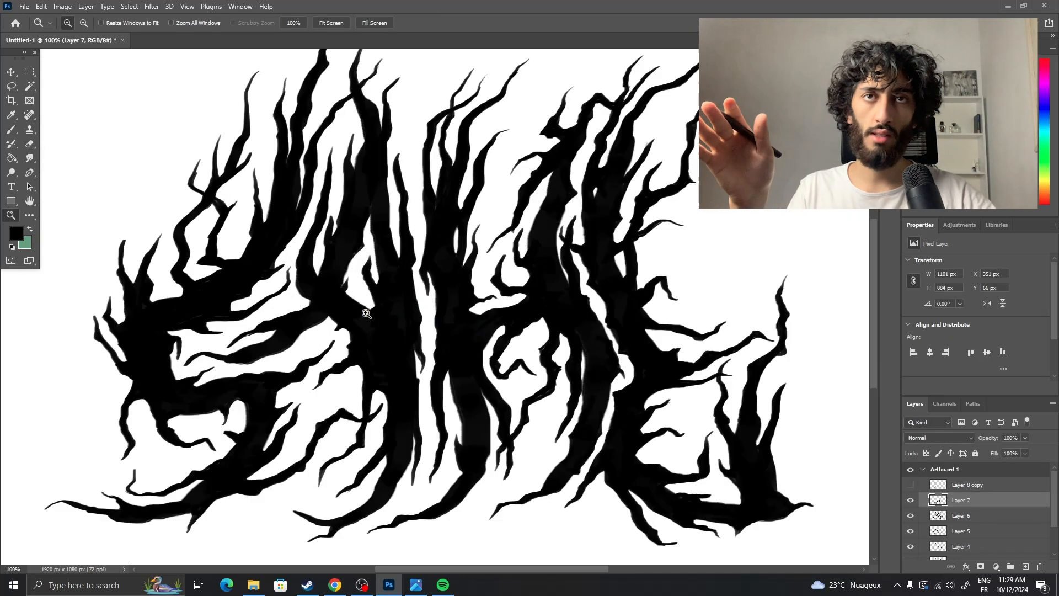
pyautogui.click(910, 485)
pyautogui.hotkey('ctrl', '-')
pyautogui.hotkey('ctrl', '-')
pyautogui.hotkey('ctrl', '+')
pyautogui.hotkey('ctrl', '+')
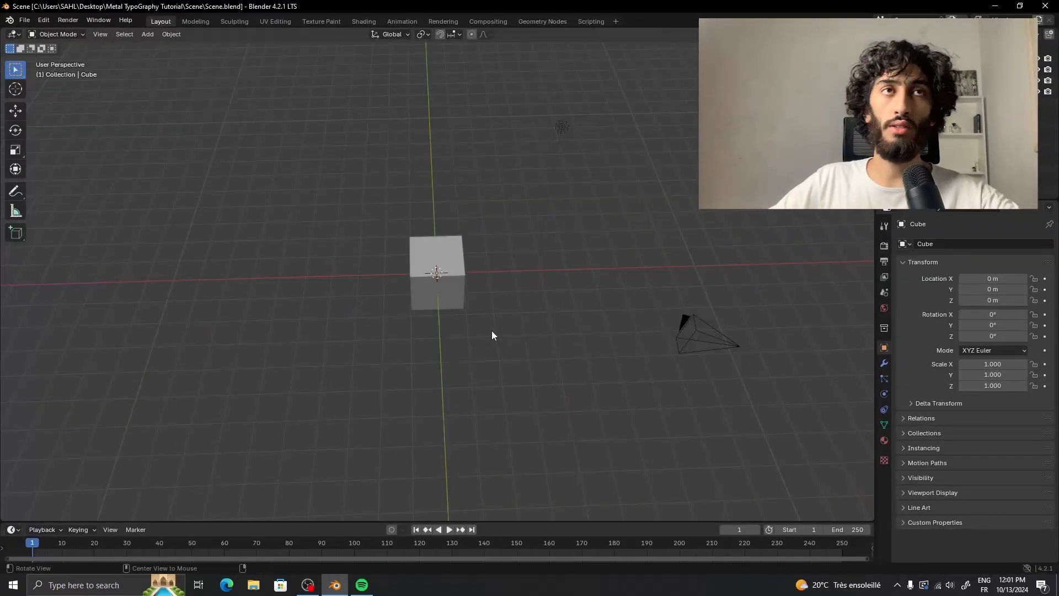
# In Blender, delete all the default objects from the scene.
pyautogui.moveTo(492, 330); pyautogui.dragTo(469, 278, button='middle')
pyautogui.press('a')
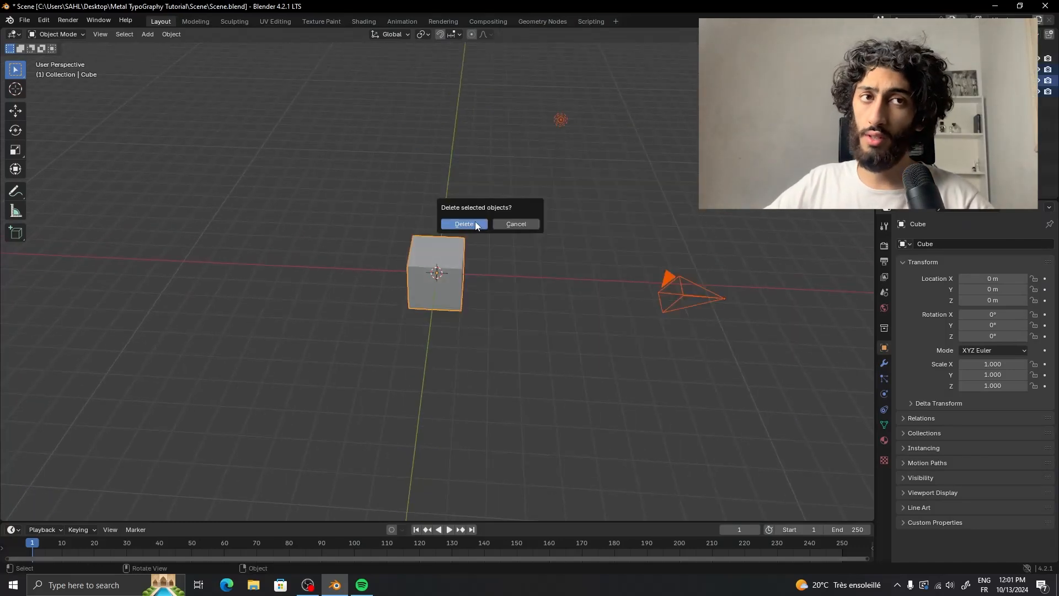
pyautogui.click(464, 224)
# Add a plane mesh to the empty scene.
pyautogui.hotkey('shift', 'a')
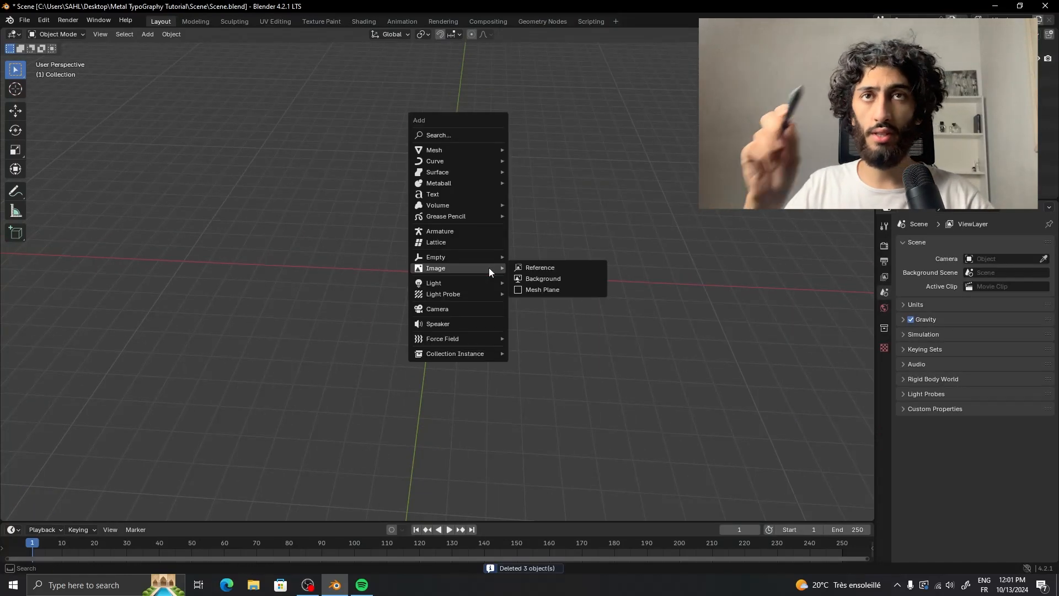
pyautogui.moveTo(478, 155)
pyautogui.click(532, 149)
# Switch to the top view and add Metal Logo.png as a reference image.
pyautogui.press('KP_7')
pyautogui.scroll(3, 532, 159)
pyautogui.hotkey('shift', 'a')
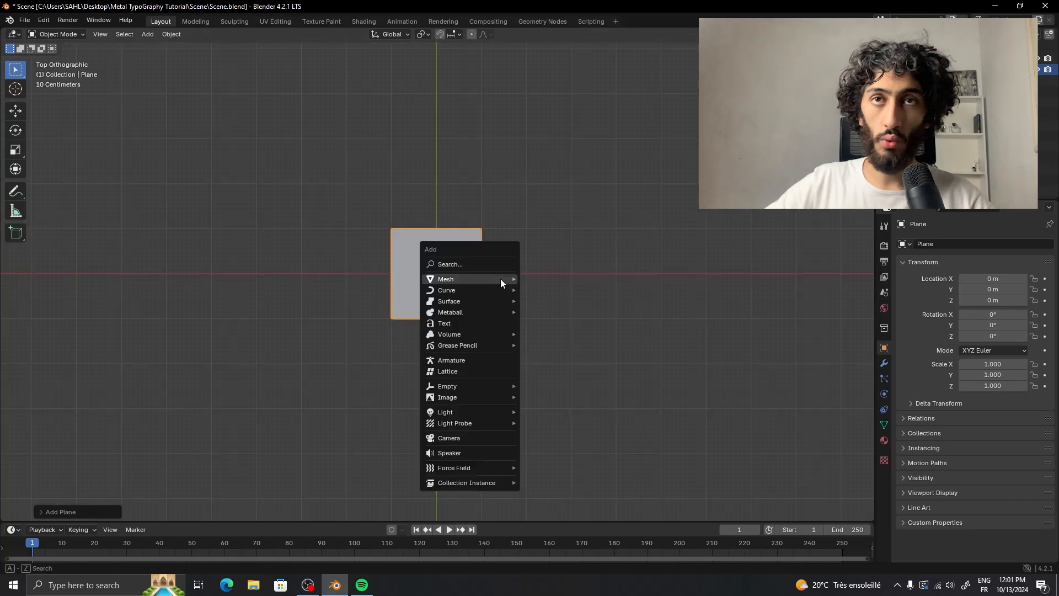
pyautogui.moveTo(492, 396)
pyautogui.click(546, 397)
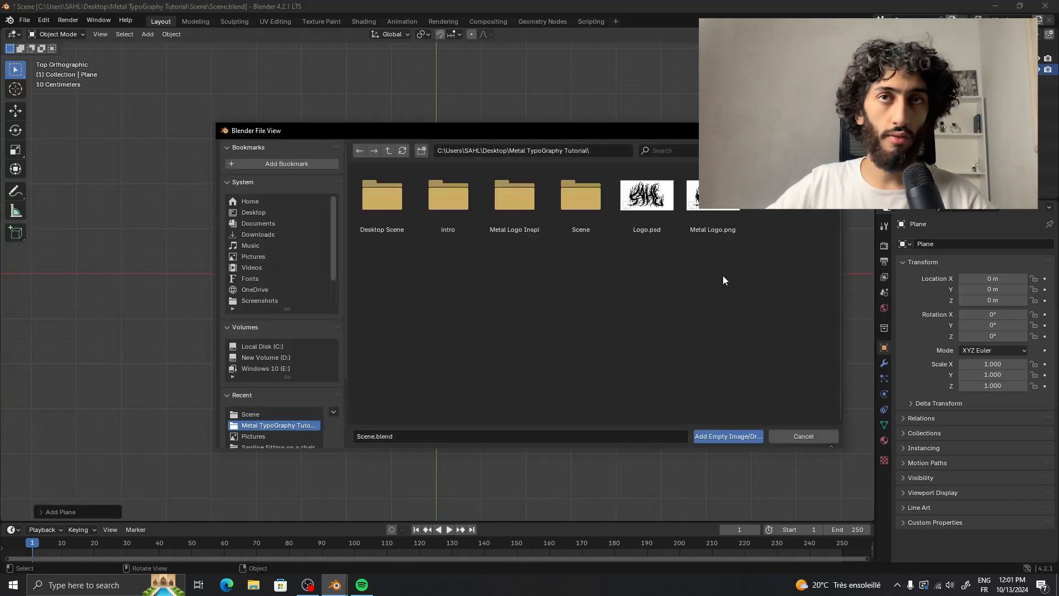
pyautogui.doubleClick(714, 208)
pyautogui.scroll(2, 582, 280)
# Show the scene in wireframe and scale the logo reference image down to the plane's height.
pyautogui.click(15, 110)
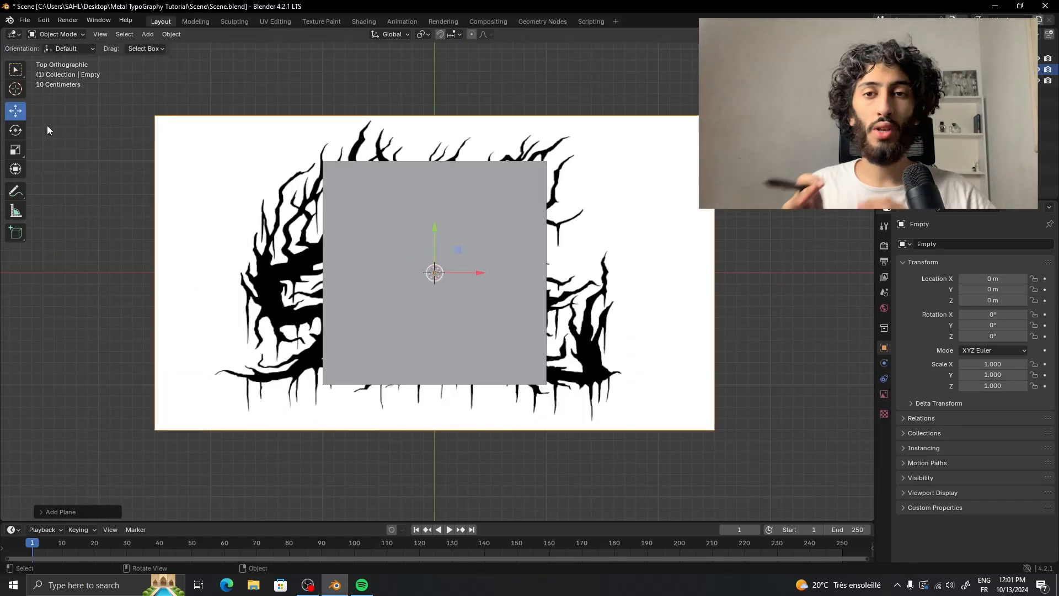
pyautogui.hotkey('shift', 'z')
pyautogui.press('s')
pyautogui.click(625, 282)
# Select the plane, try widening it along the X axis, and return the viewport to solid shading.
pyautogui.click(547, 293)
pyautogui.press('s')
pyautogui.press('x')
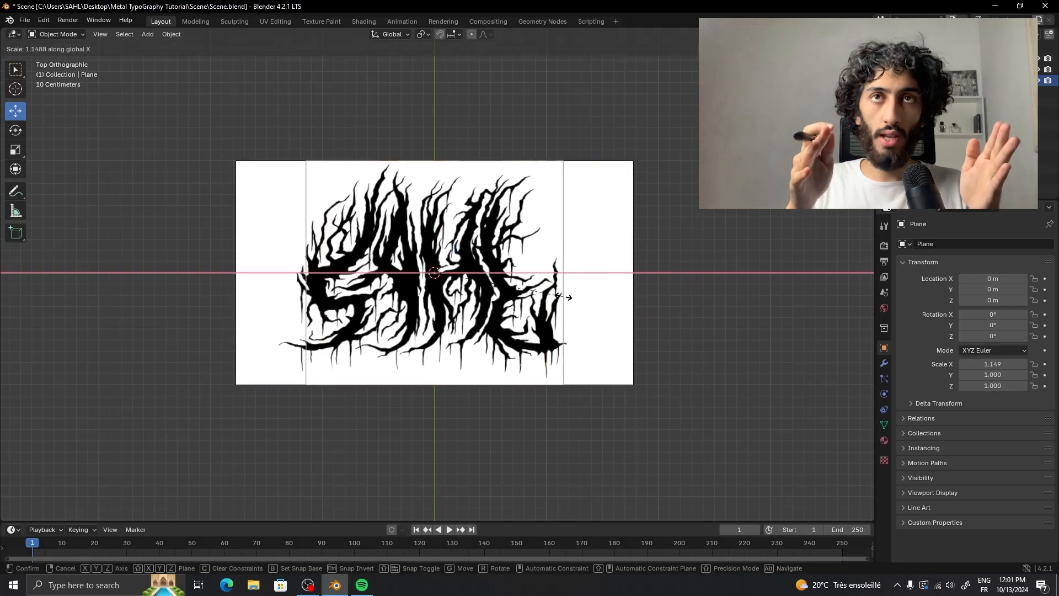
pyautogui.rightClick(690, 305)
pyautogui.hotkey('shift', 'z')
pyautogui.press('s')
pyautogui.press('x')
pyautogui.rightClick(635, 300)
pyautogui.press('s')
pyautogui.rightClick(572, 302)
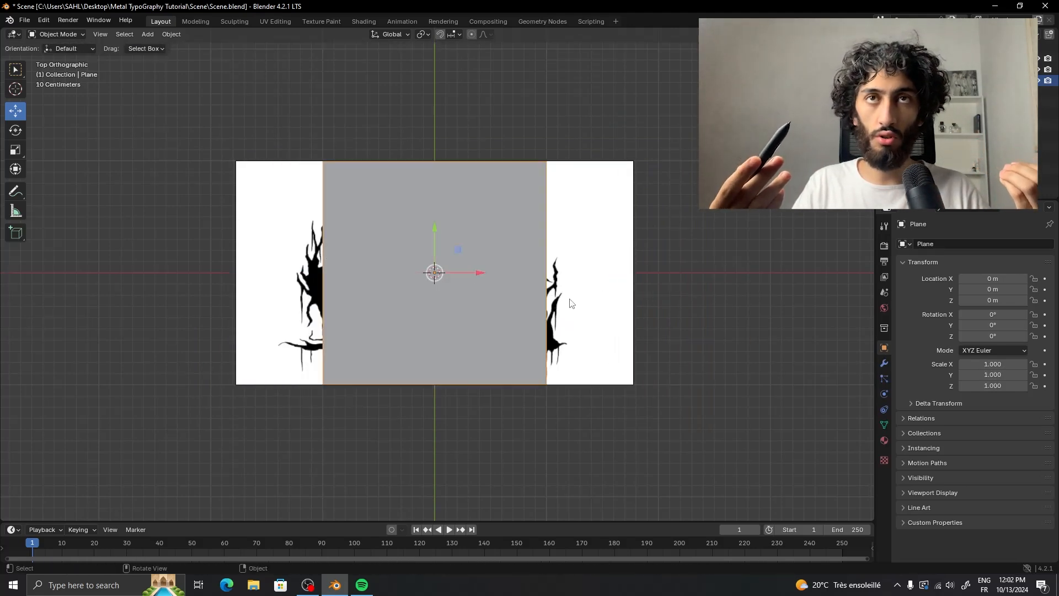
# Scale the plane along the X axis by 1.777 to match the logo image's width.
pyautogui.write('sx1.777')
pyautogui.press('Return')
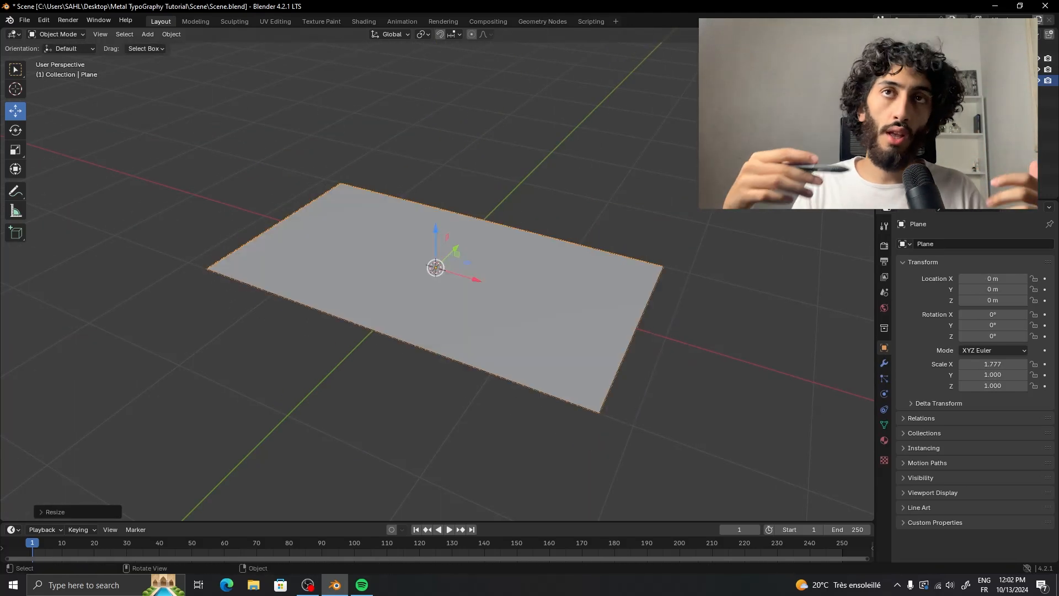
# Select the logo reference image and delete it, keeping only the plane.
pyautogui.click(564, 267)
pyautogui.press('g')
pyautogui.rightClick(513, 342)
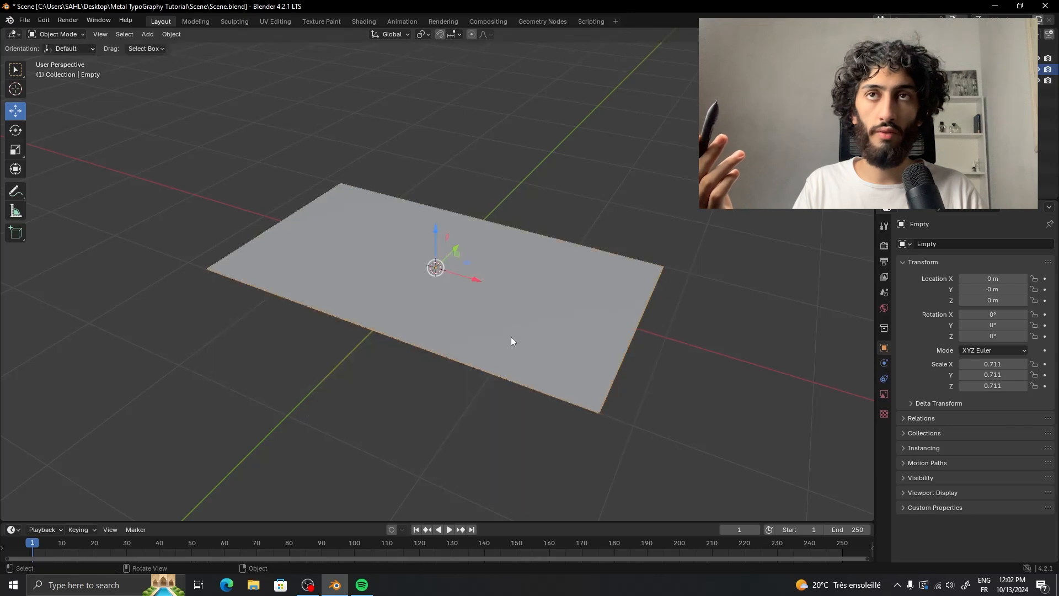
pyautogui.press('g')
pyautogui.click(565, 274)
pyautogui.press('x')
pyautogui.click(556, 220)
# Select the plane and add a loop cut across its middle along the Y direction in Edit Mode.
pyautogui.moveTo(510, 256); pyautogui.dragTo(526, 304, button='middle')
pyautogui.click(526, 305)
pyautogui.press('KP_7')
pyautogui.press('Tab')
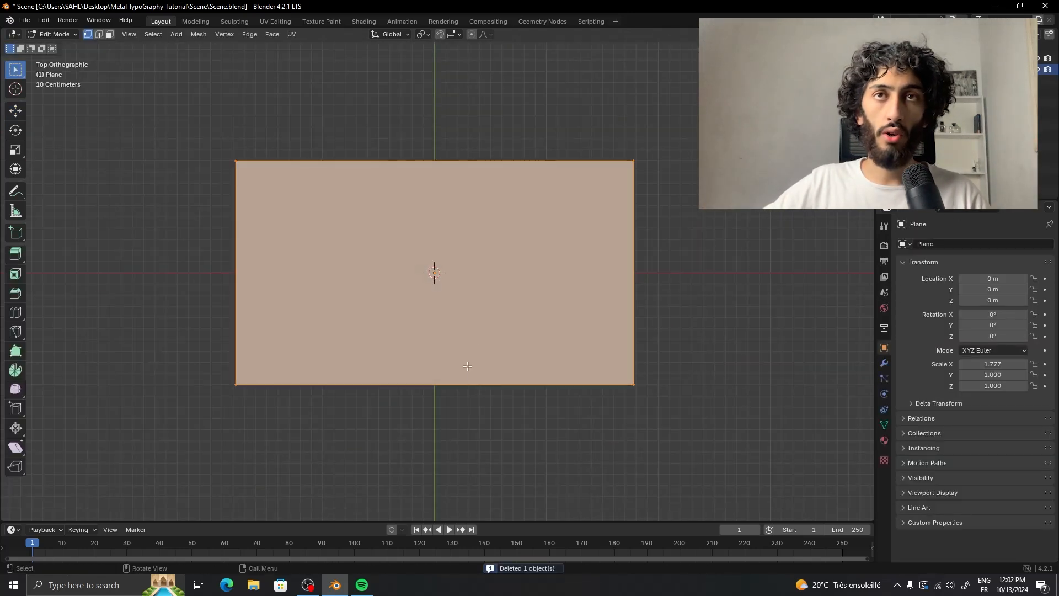
pyautogui.hotkey('ctrl', 'r')
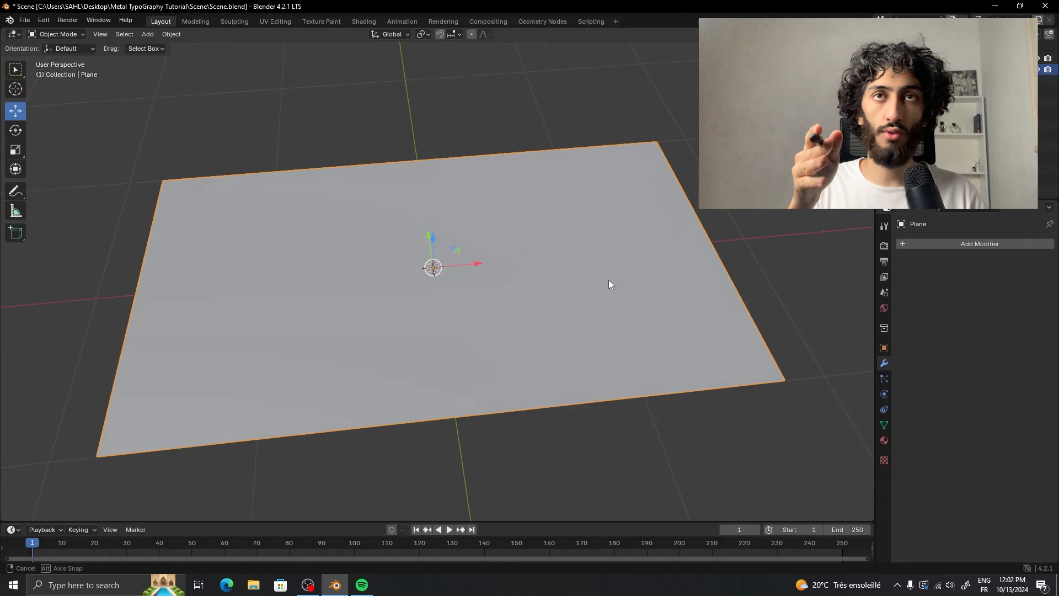
pyautogui.moveTo(608, 280); pyautogui.dragTo(582, 288, button='middle')
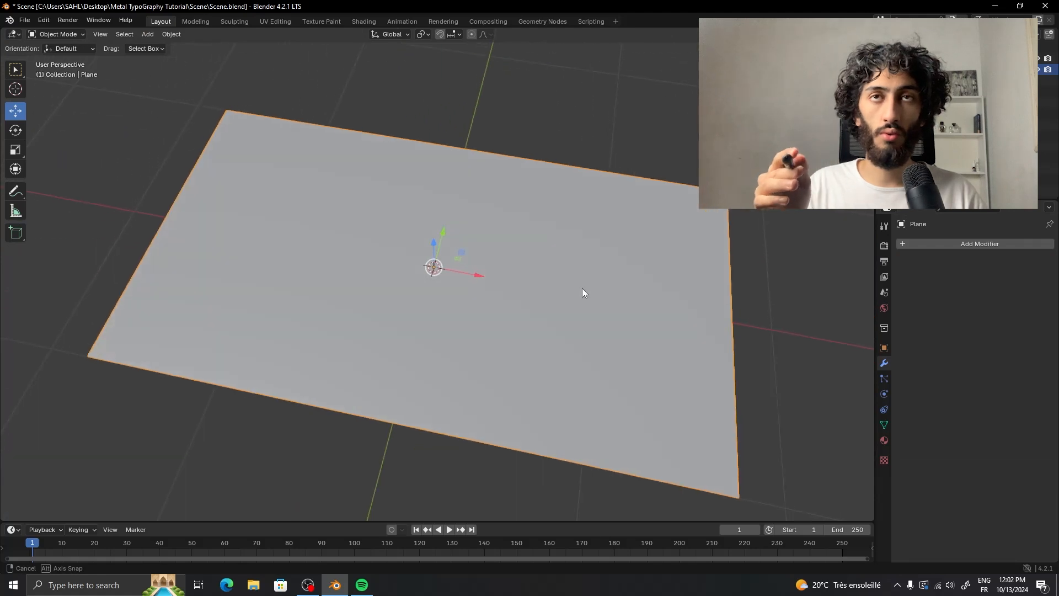
# Try subdividing the plane's mesh twice in Edit Mode, and return to Object Mode.
pyautogui.press('Tab')
pyautogui.rightClick(564, 253)
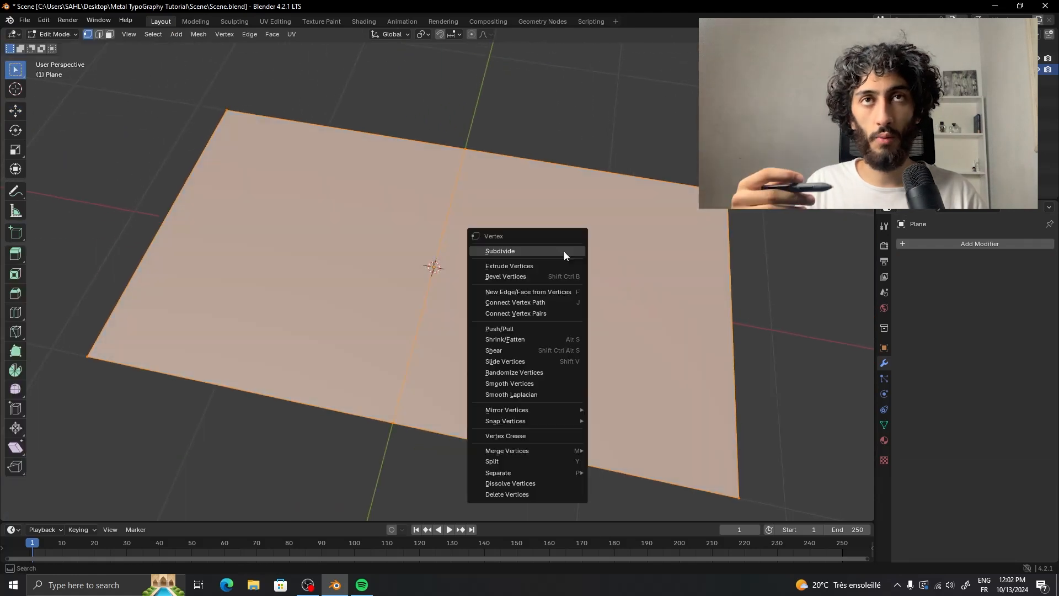
pyautogui.click(525, 248)
pyautogui.rightClick(525, 249)
pyautogui.click(525, 248)
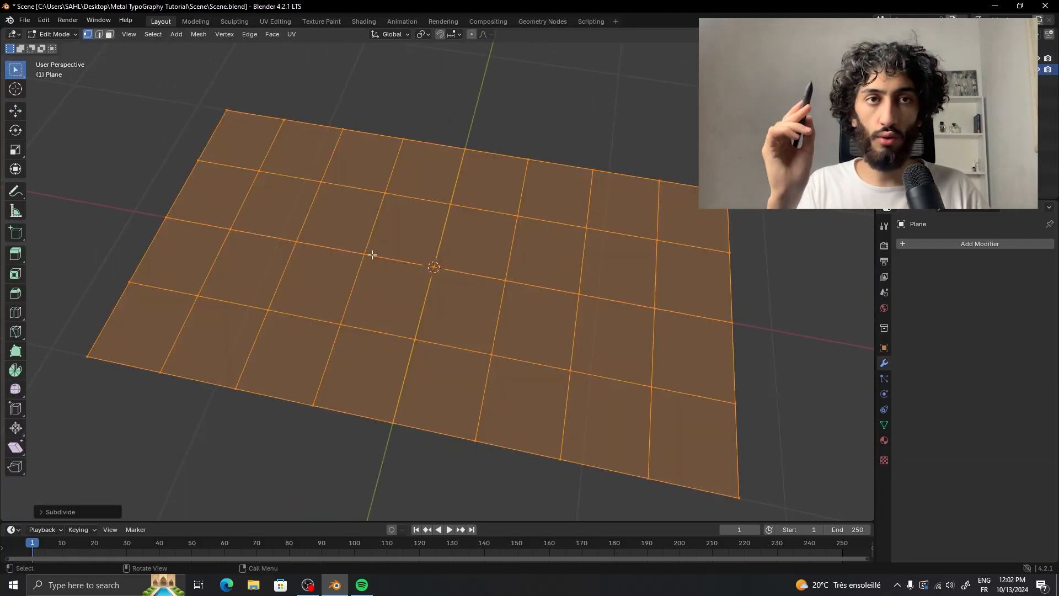
pyautogui.press('Tab')
pyautogui.moveTo(605, 273)
pyautogui.mouseDown(button='middle')
pyautogui.moveTo(594, 264)
pyautogui.moveTo(594, 303)
pyautogui.moveTo(594, 288)
pyautogui.mouseUp(button='middle')
# Subdivide the whole plane mesh eight times in Edit Mode to build a dense grid.
pyautogui.press('Tab')
pyautogui.rightClick(593, 286)
pyautogui.click(594, 284)
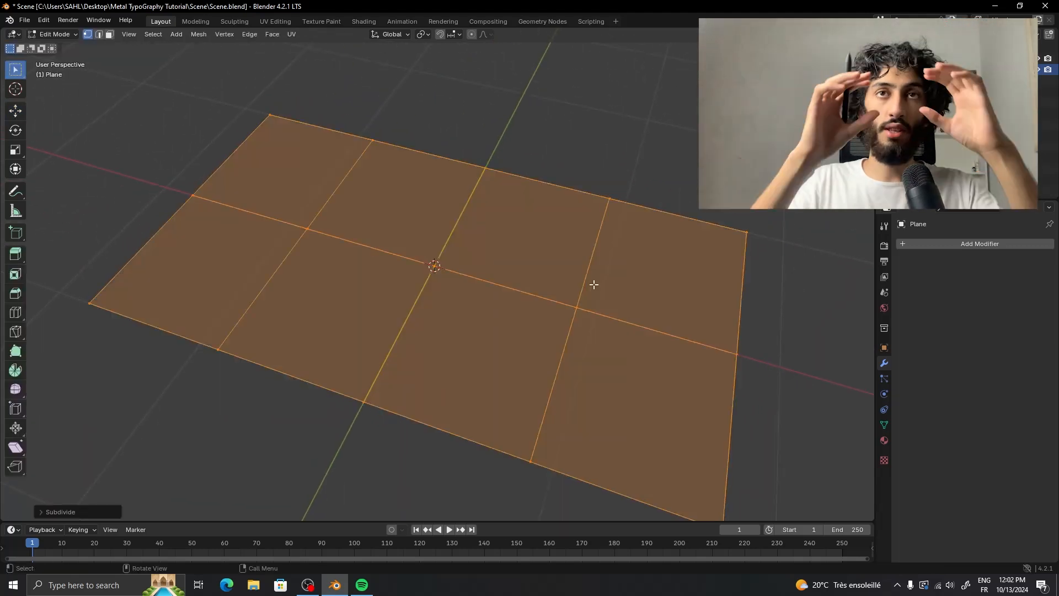
pyautogui.rightClick(593, 283)
pyautogui.click(594, 283)
pyautogui.rightClick(594, 284)
pyautogui.click(595, 283)
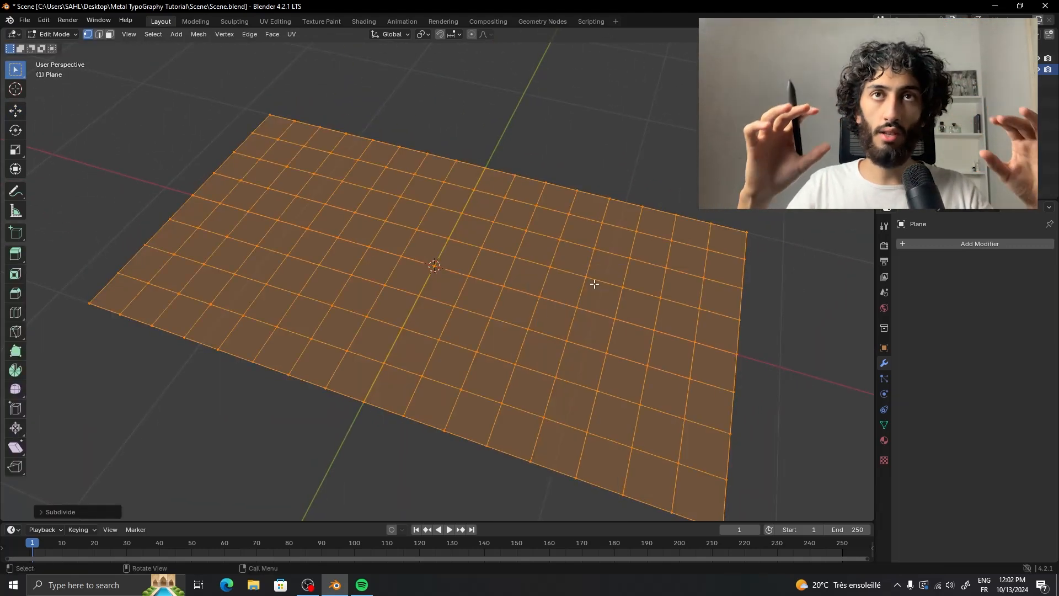
pyautogui.rightClick(594, 283)
pyautogui.click(594, 284)
pyautogui.rightClick(594, 284)
pyautogui.click(594, 284)
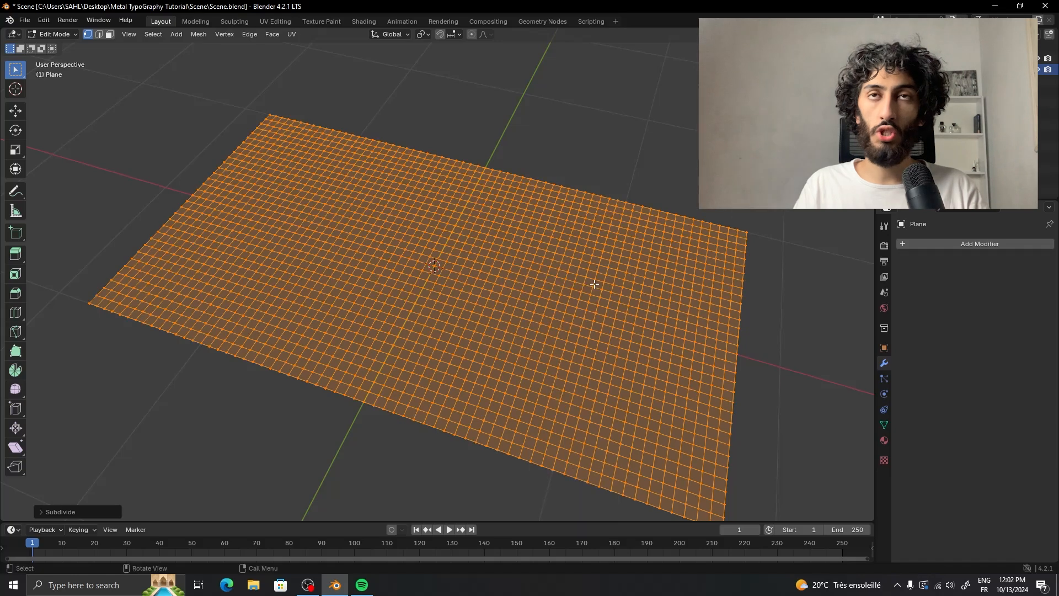
pyautogui.rightClick(594, 284)
pyautogui.click(594, 284)
pyautogui.rightClick(594, 284)
pyautogui.click(594, 284)
pyautogui.rightClick(594, 284)
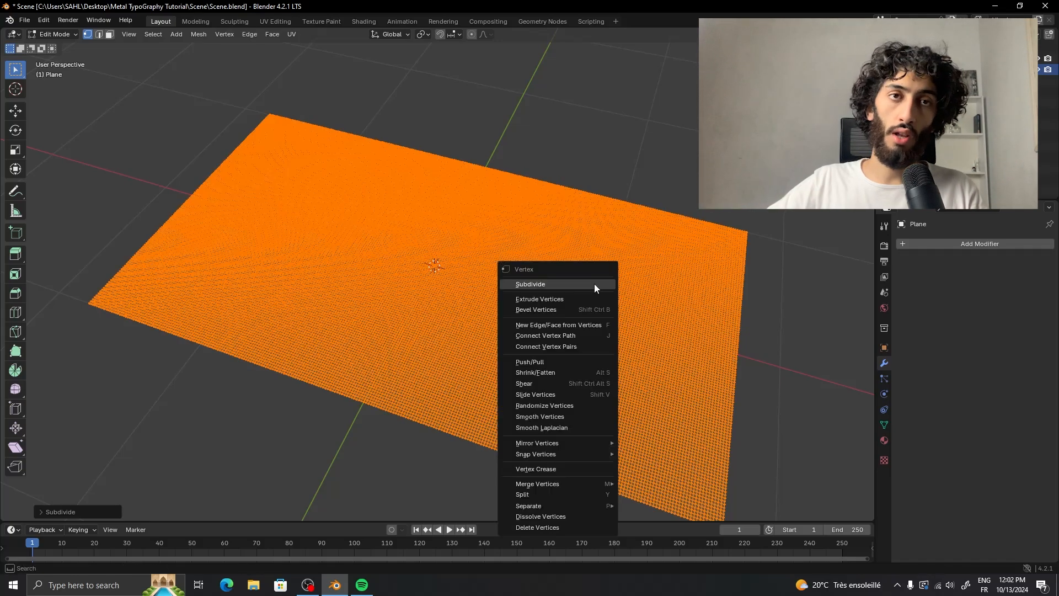
pyautogui.click(594, 284)
# Subdivide the dense plane mesh one more time and check the grid's fineness.
pyautogui.scroll(5, 559, 300)
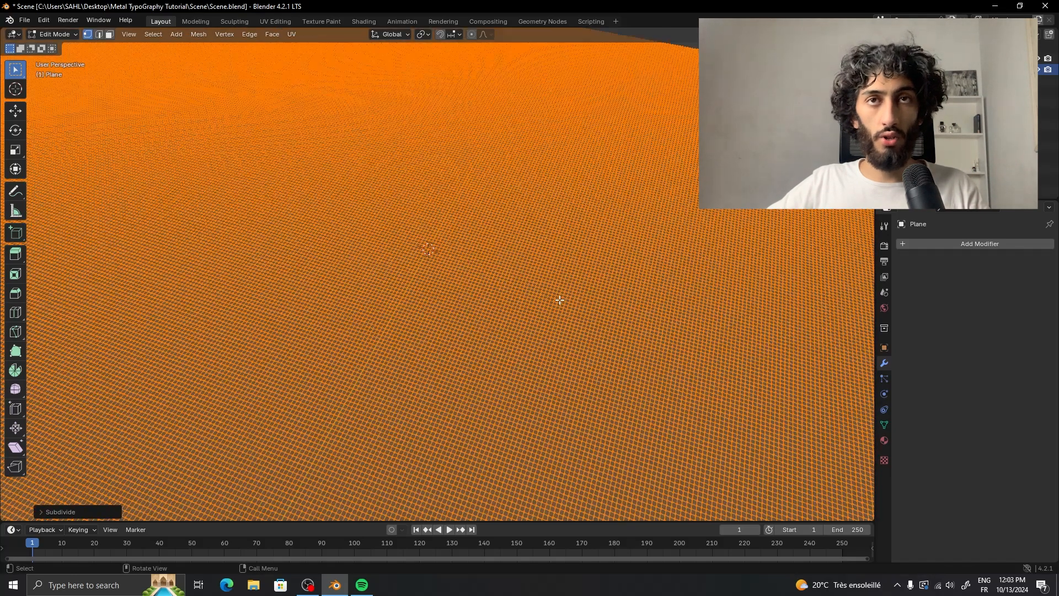
pyautogui.rightClick(559, 299)
pyautogui.click(560, 300)
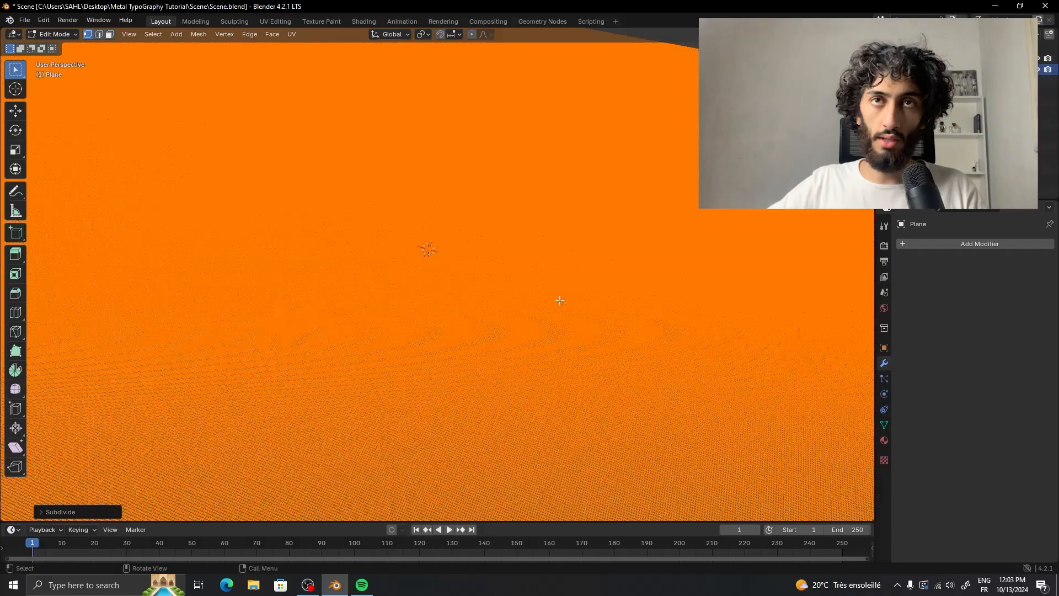
pyautogui.scroll(4, 559, 301)
pyautogui.scroll(-9, 560, 300)
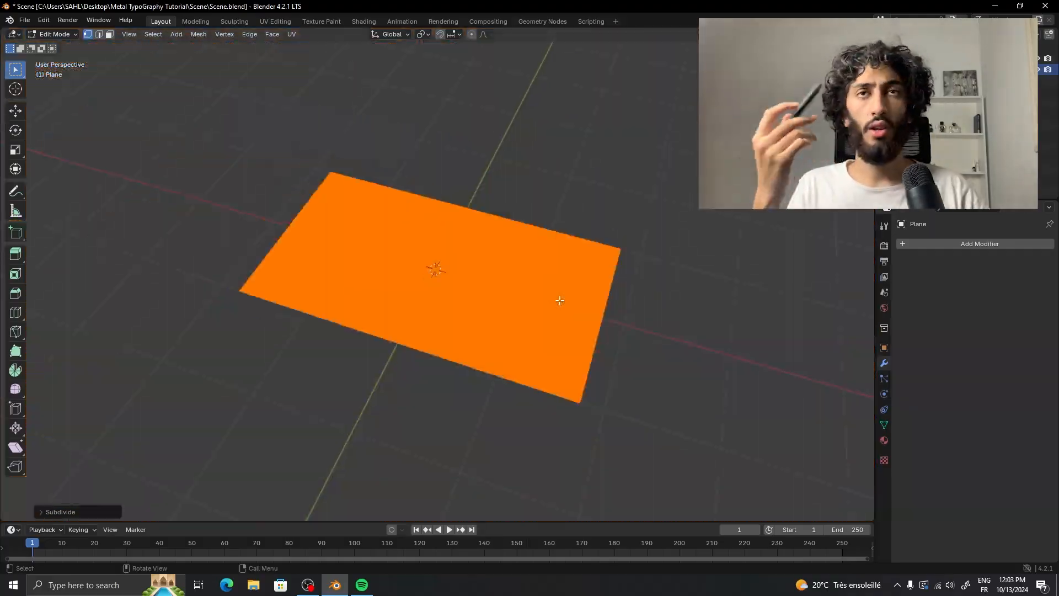
pyautogui.scroll(9, 559, 300)
pyautogui.scroll(4, 560, 300)
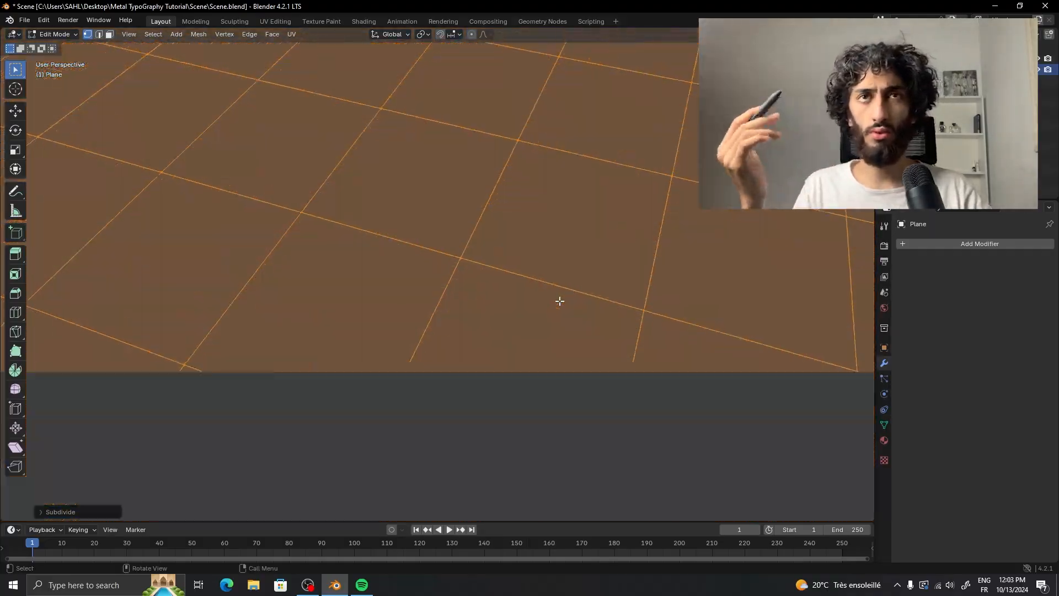
pyautogui.scroll(-8, 559, 301)
# Leave Edit Mode and add a Displace modifier with a new texture to the plane.
pyautogui.press('KP_7')
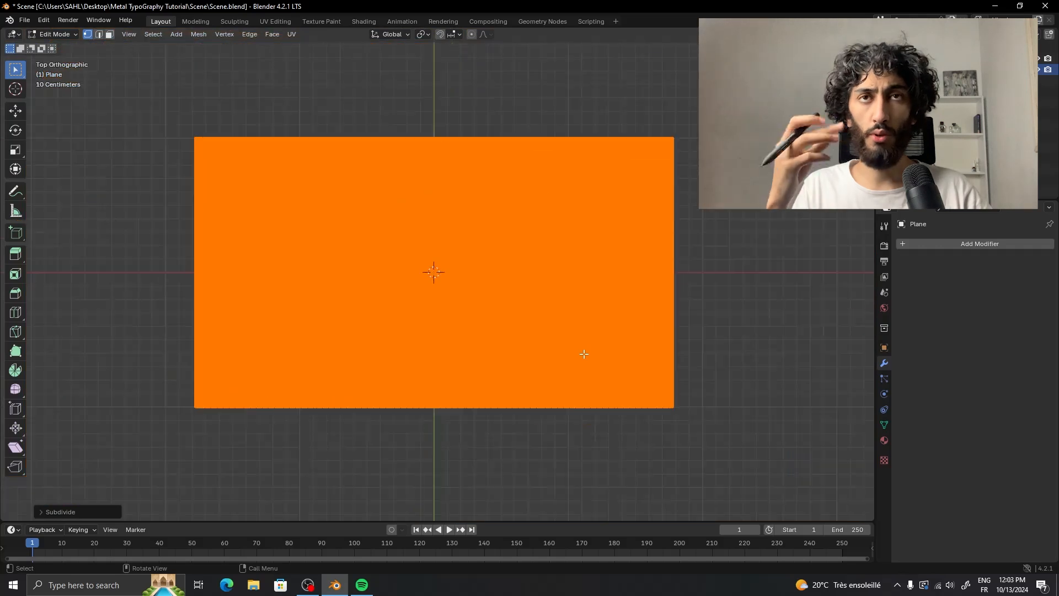
pyautogui.press('Tab')
pyautogui.click(884, 347)
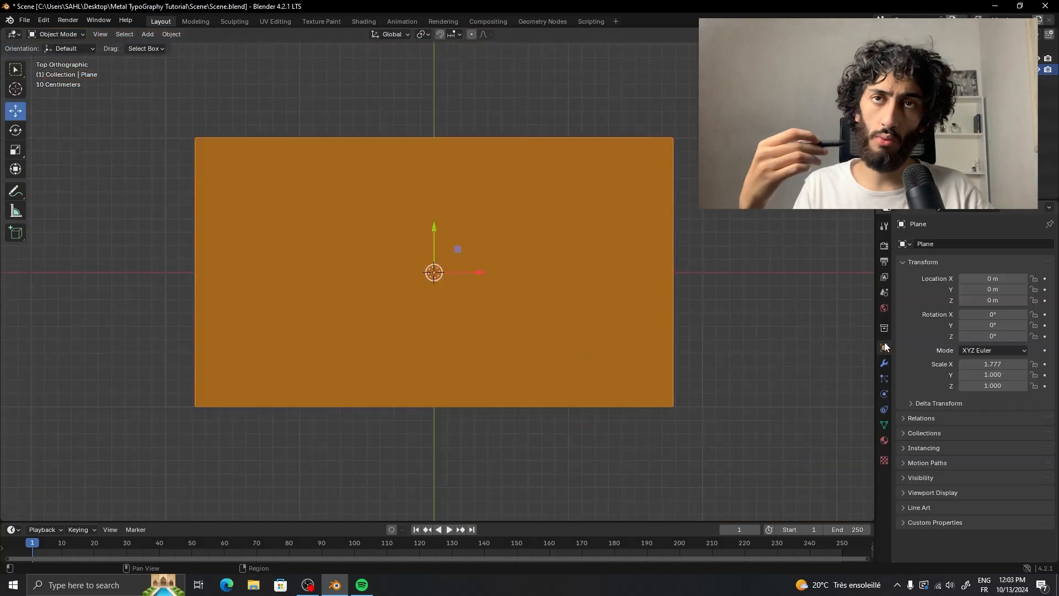
pyautogui.click(884, 363)
pyautogui.click(938, 245)
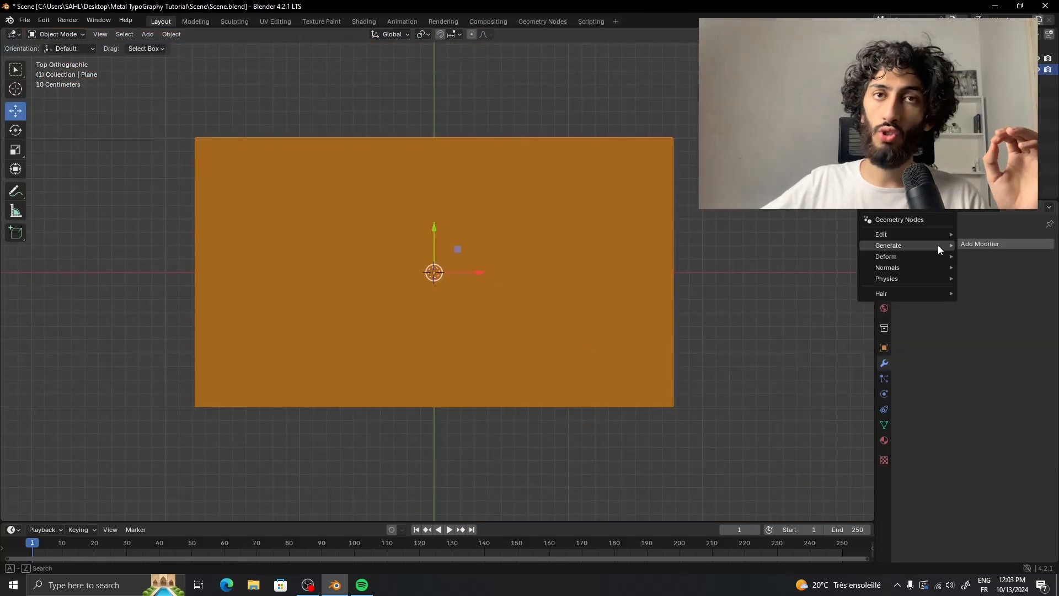
pyautogui.moveTo(935, 237)
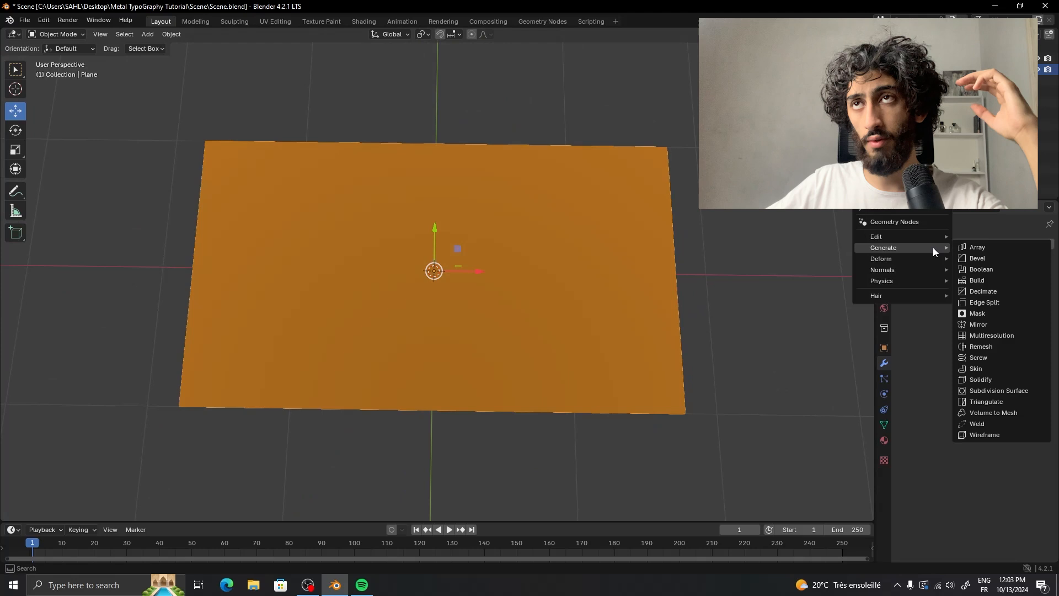
pyautogui.moveTo(932, 260)
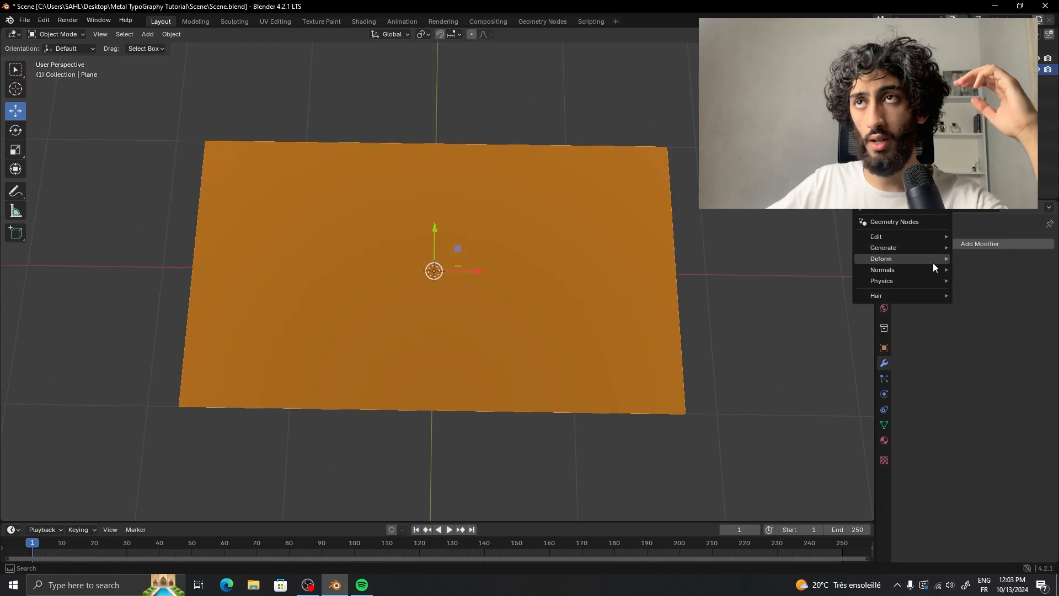
pyautogui.click(982, 291)
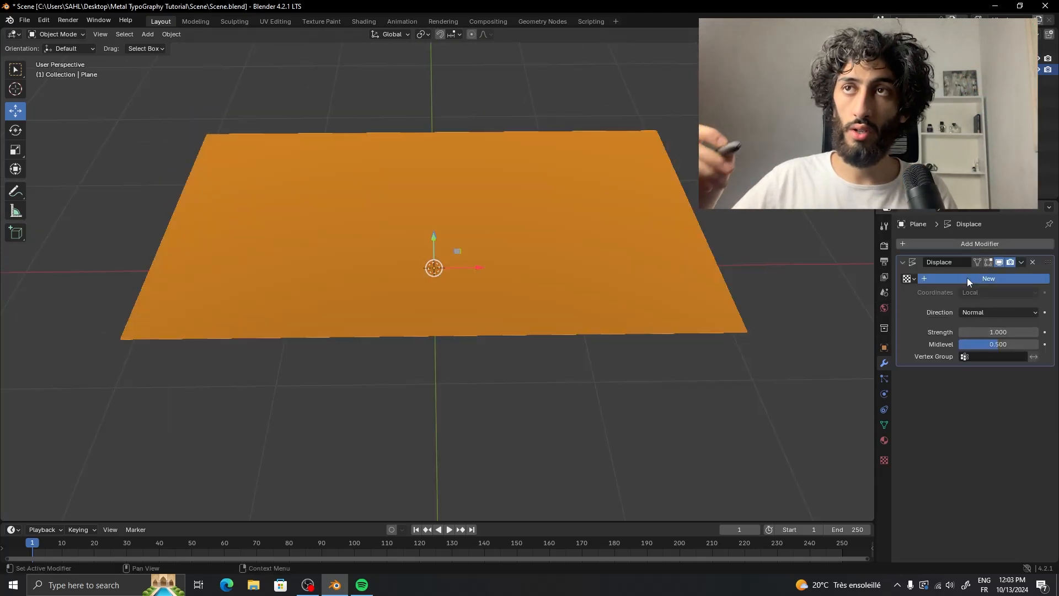
pyautogui.click(967, 277)
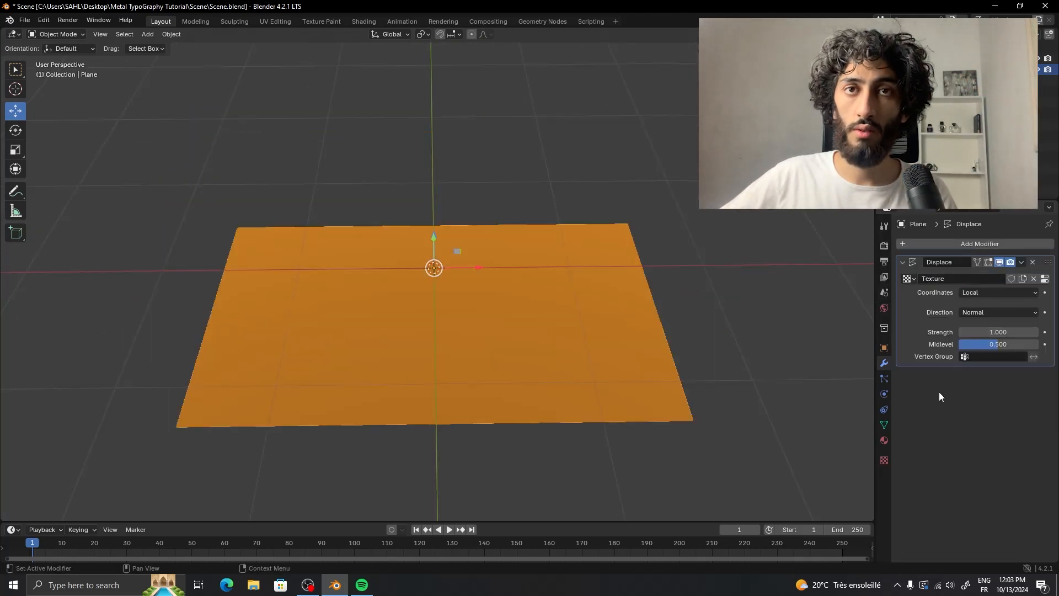
# Load Metal Logo.png from the Metal TypoGraphy Tutorial folder as the displacement texture's image and view the relief.
pyautogui.click(885, 460)
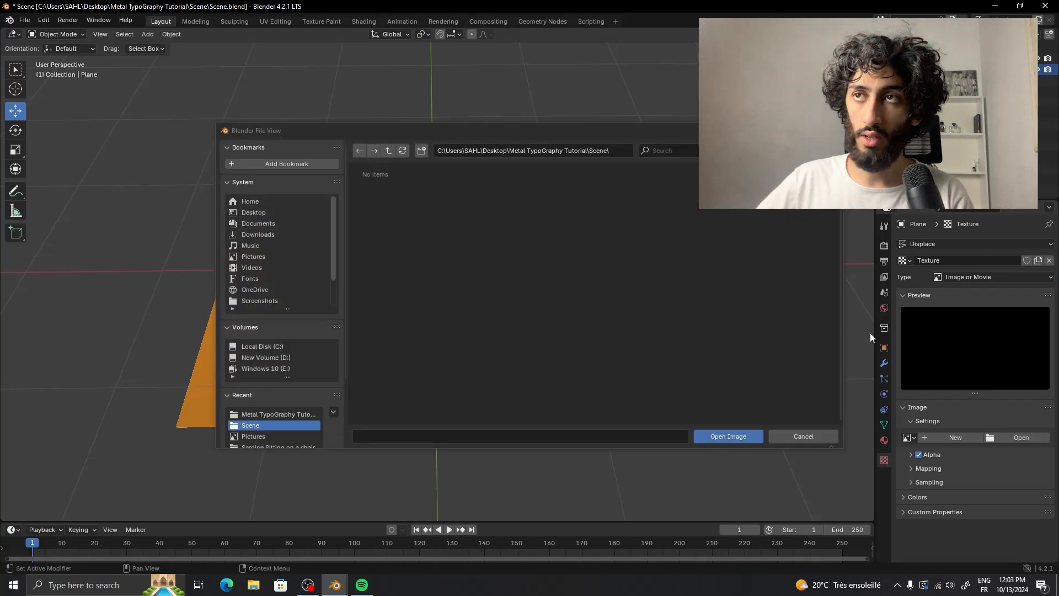
pyautogui.click(289, 415)
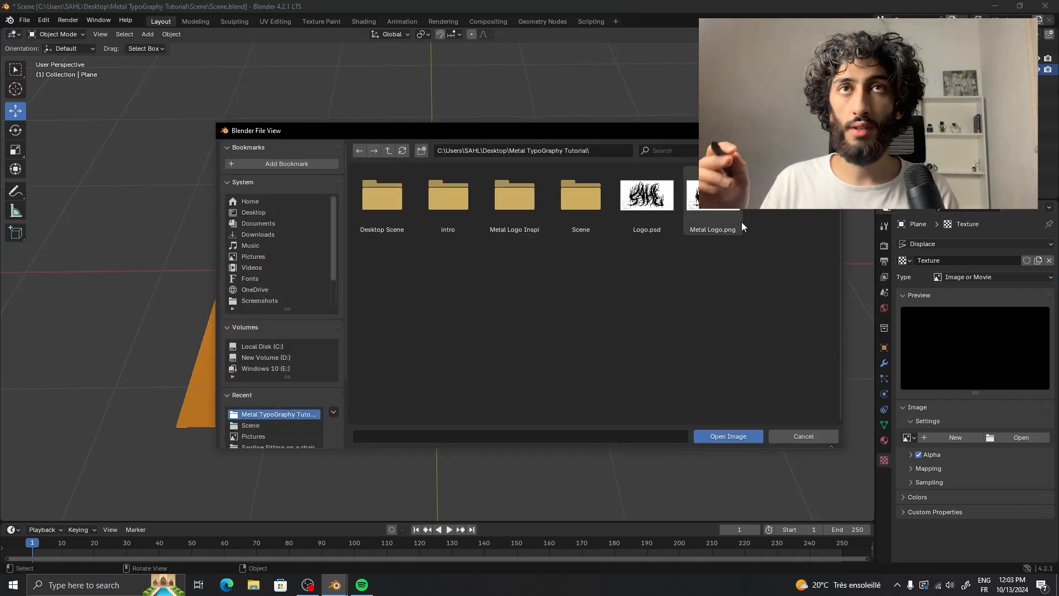
pyautogui.doubleClick(700, 211)
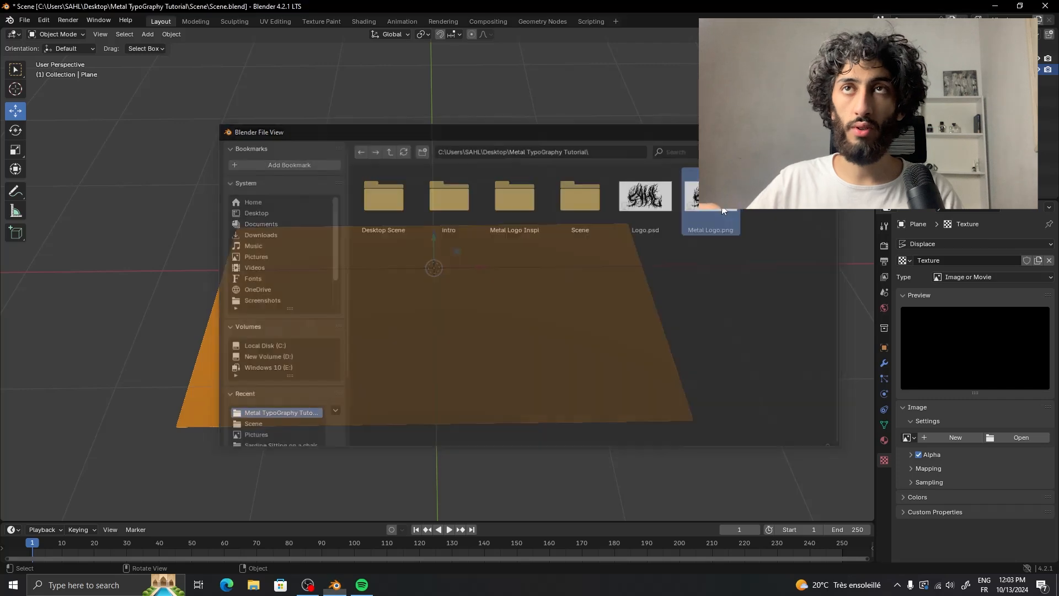
pyautogui.press('KP_7')
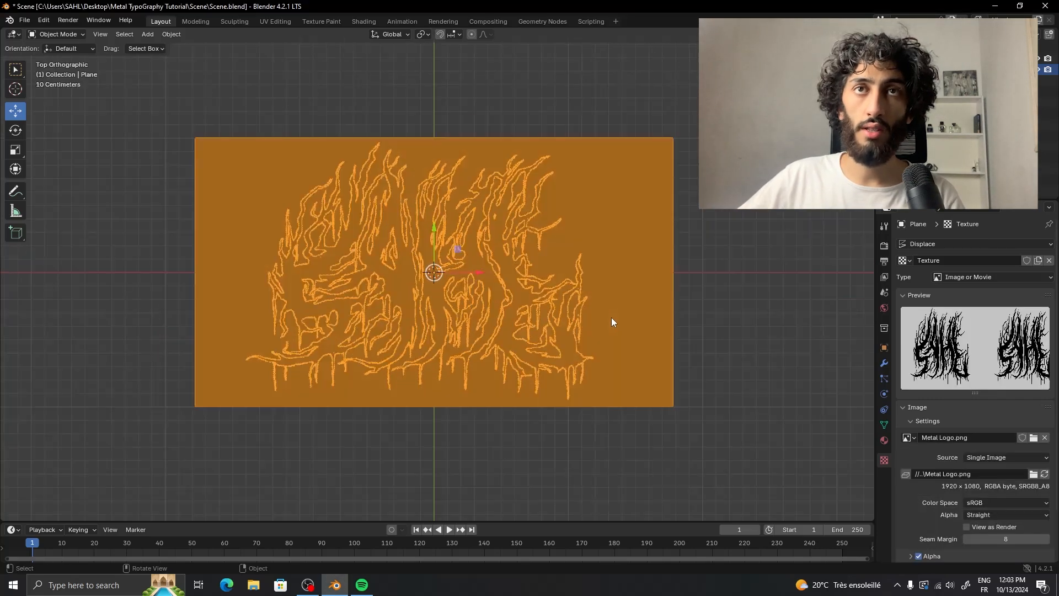
pyautogui.moveTo(589, 339); pyautogui.dragTo(657, 331, button='middle')
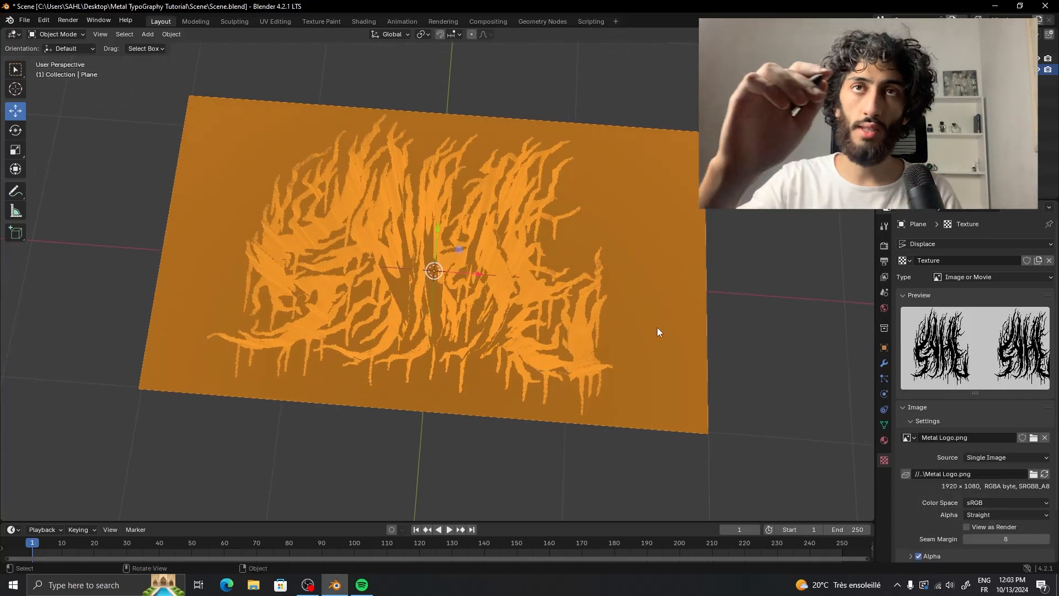
pyautogui.moveTo(770, 326); pyautogui.dragTo(739, 319, button='middle')
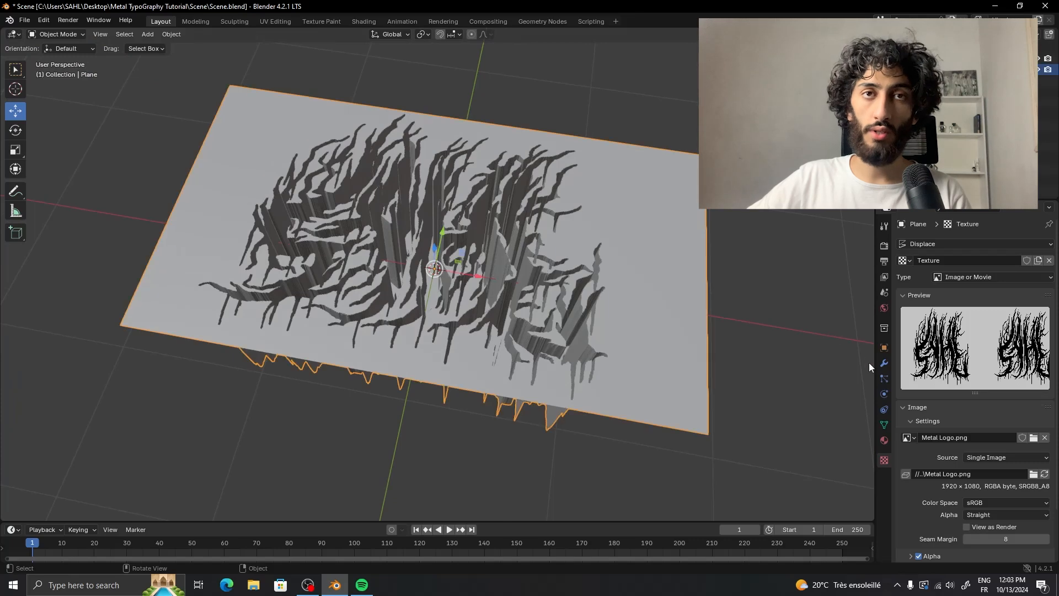
# Set the Displace modifier's strength to -1 so the logo rises out of the plane.
pyautogui.click(884, 364)
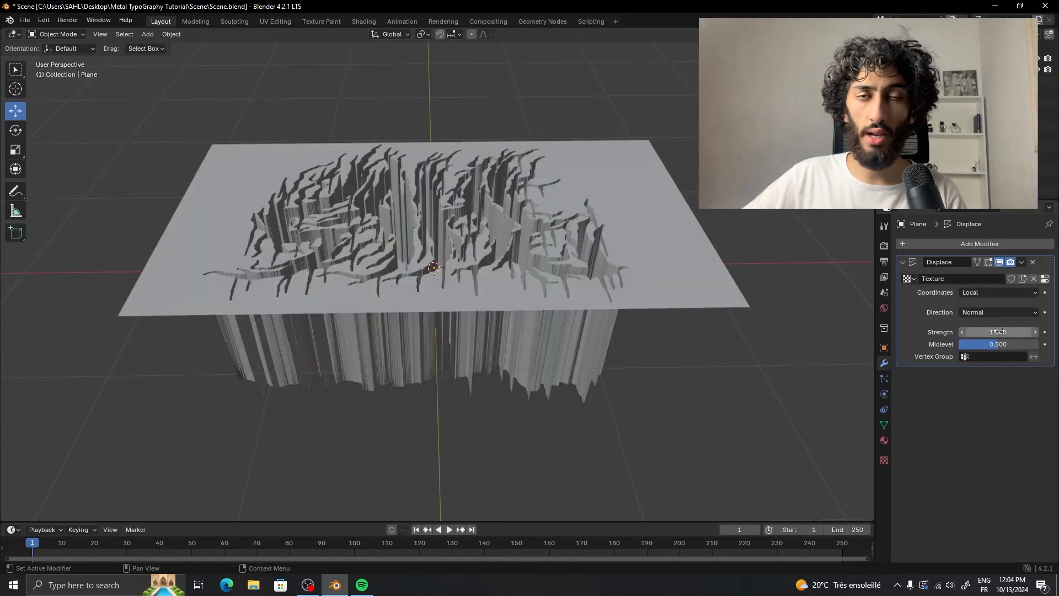
pyautogui.press('Return')
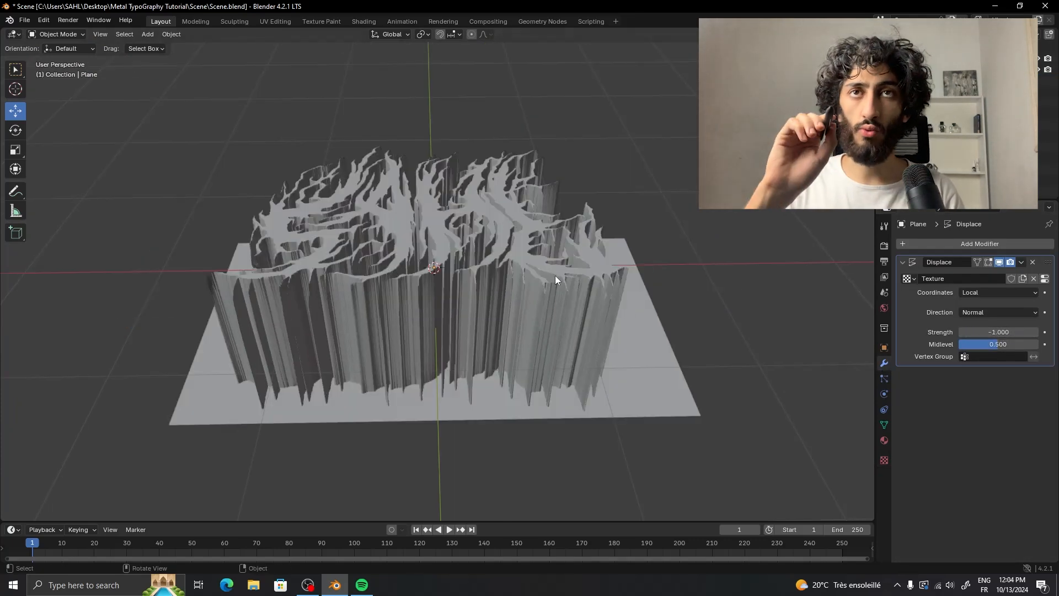
pyautogui.moveTo(555, 276); pyautogui.dragTo(634, 309, button='middle')
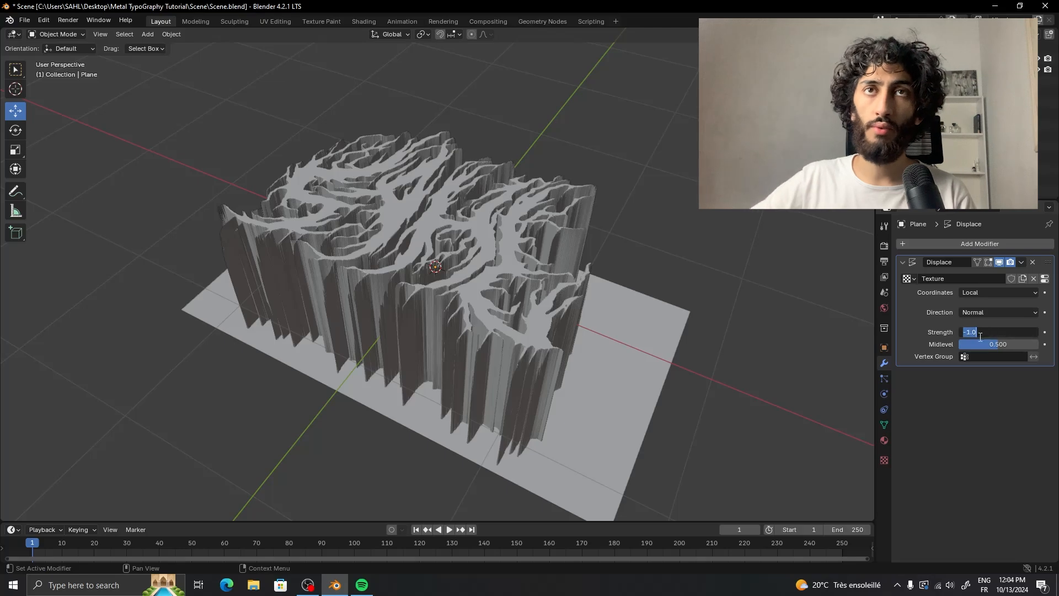
# Examine the edges and side walls of the displaced logo up close.
pyautogui.moveTo(657, 258); pyautogui.dragTo(590, 297, button='middle')
pyautogui.click(551, 301)
pyautogui.scroll(5, 549, 302)
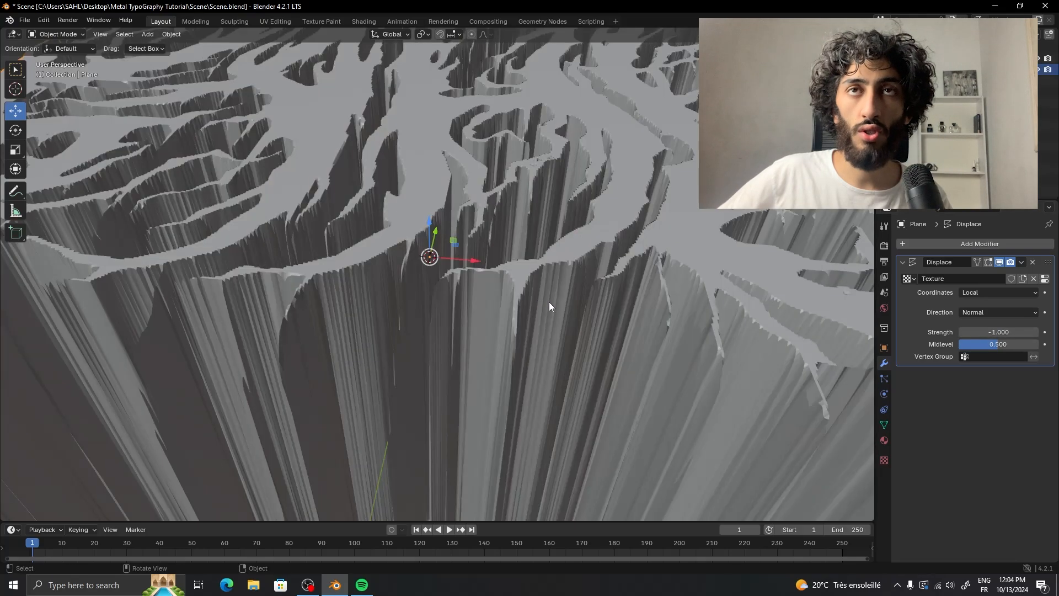
pyautogui.keyDown('shift'); pyautogui.moveTo(745, 302); pyautogui.dragTo(454, 267, button='middle'); pyautogui.keyUp('shift')
pyautogui.scroll(2, 574, 282)
pyautogui.scroll(-4, 480, 271)
pyautogui.scroll(1, 454, 270)
pyautogui.scroll(-3, 455, 267)
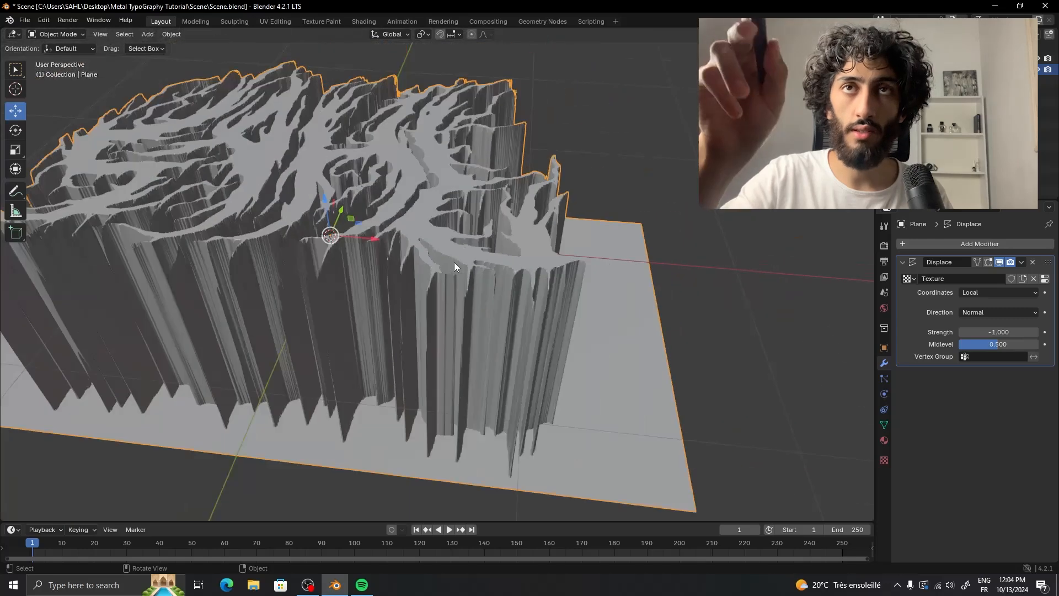
# Subdivide the plane's whole mesh again in Edit Mode, save the scene, and inspect the relief's edges in Object Mode.
pyautogui.press('Tab')
pyautogui.rightClick(486, 270)
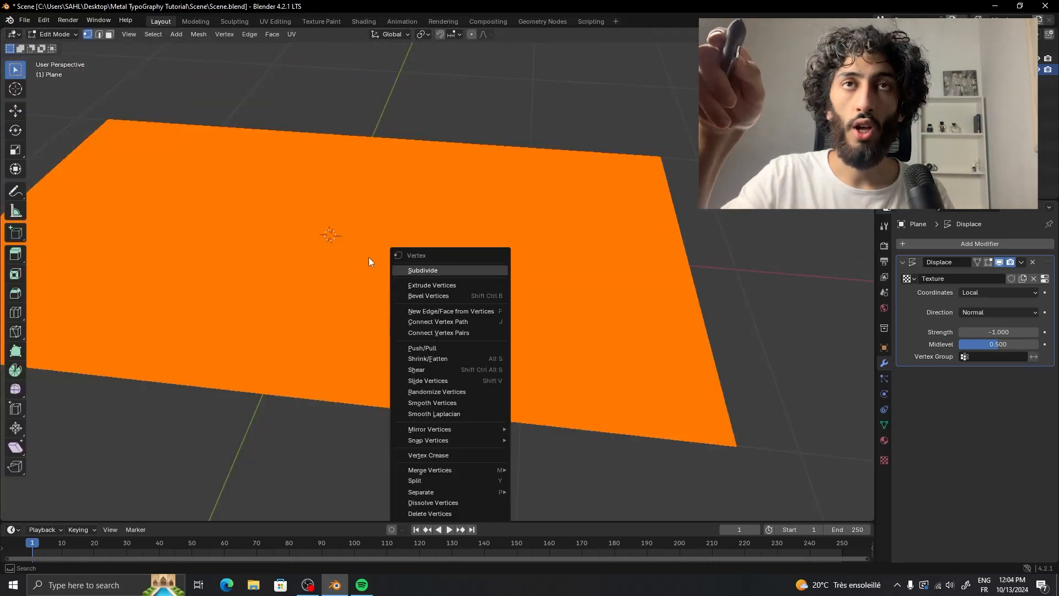
pyautogui.click(469, 267)
pyautogui.hotkey('ctrl', 's')
pyautogui.rightClick(430, 278)
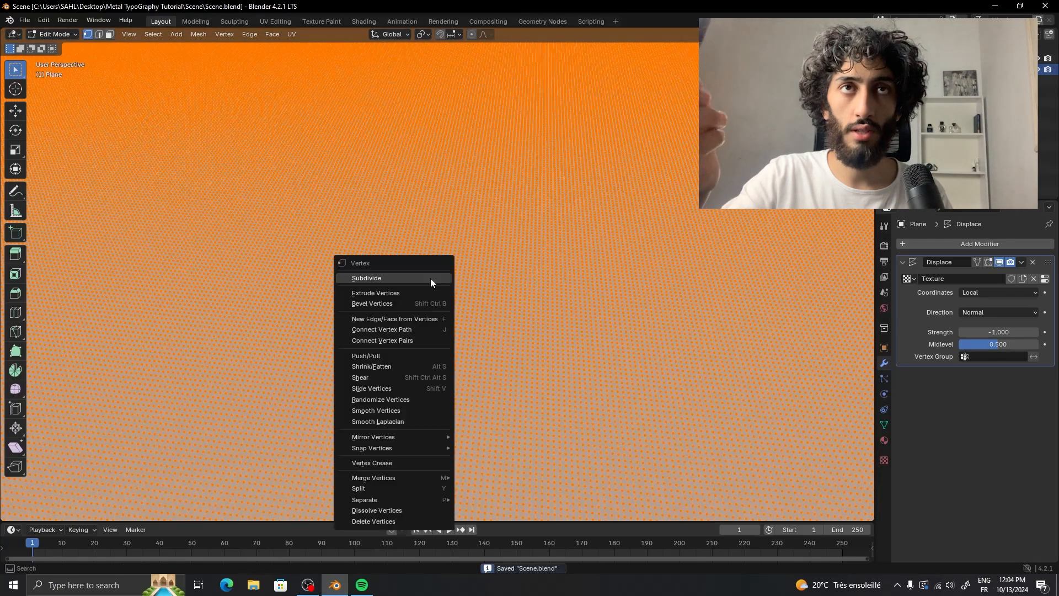
pyautogui.click(422, 283)
pyautogui.scroll(-6, 624, 300)
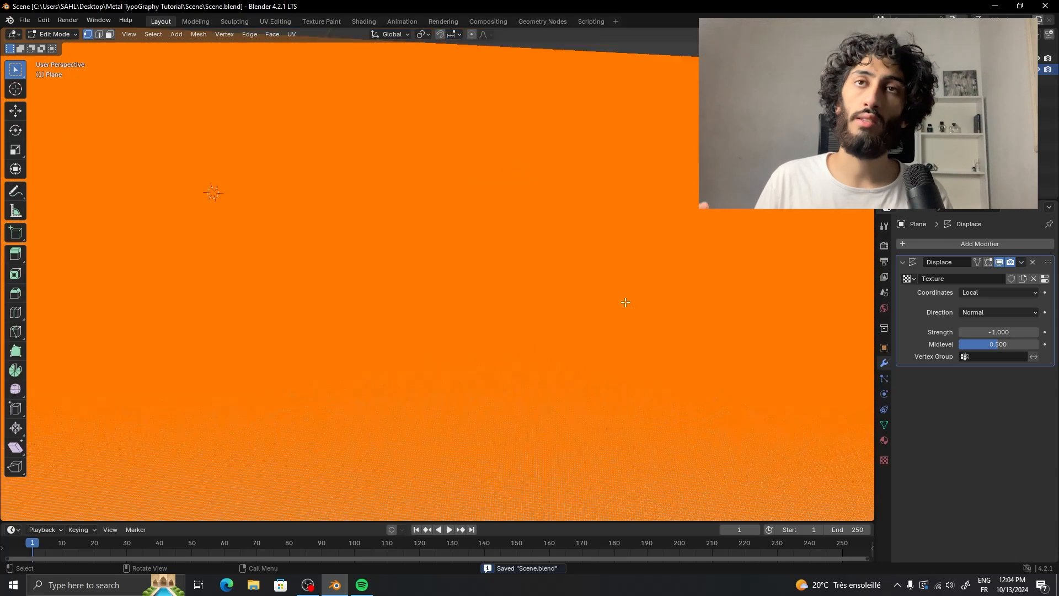
pyautogui.press('Tab')
pyautogui.scroll(4, 437, 263)
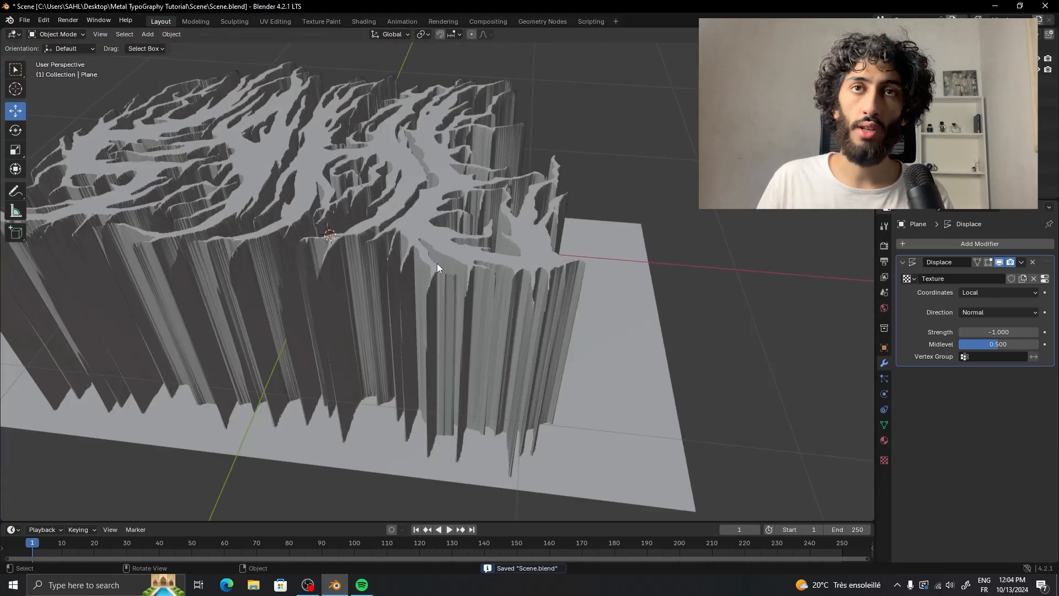
pyautogui.scroll(4, 449, 263)
pyautogui.moveTo(466, 241); pyautogui.dragTo(755, 245, button='middle')
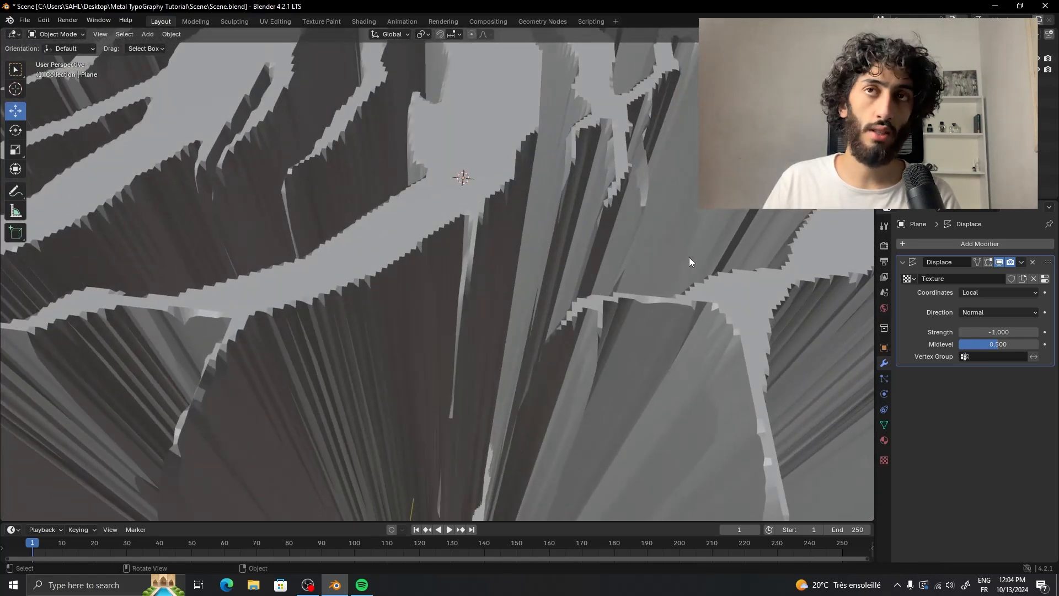
# Subdivide the entire mesh one more time in Edit Mode to sharpen the displaced logo's edges.
pyautogui.press('Tab')
pyautogui.rightClick(469, 252)
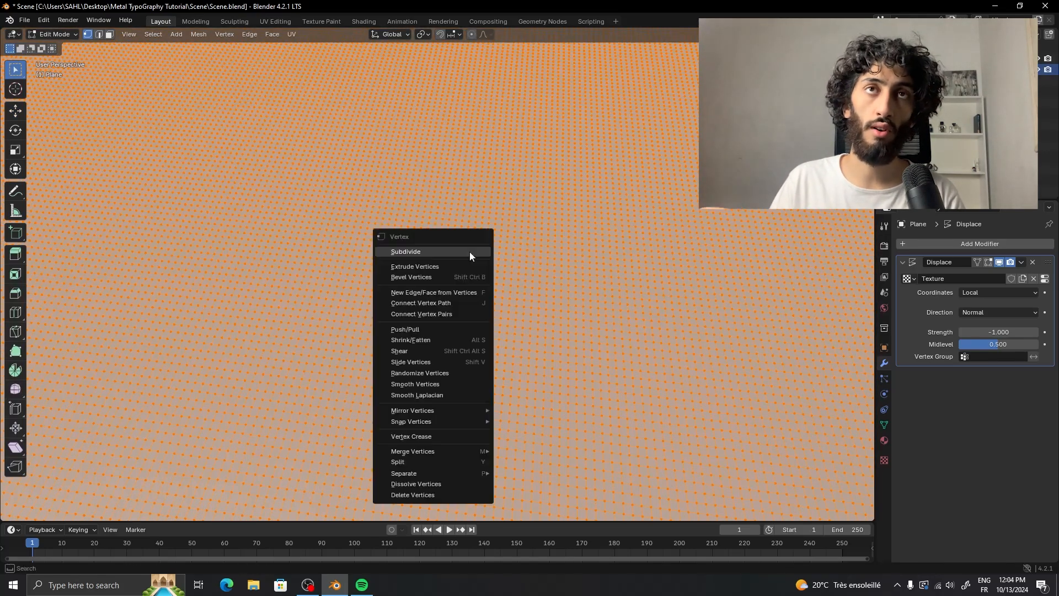
pyautogui.click(409, 253)
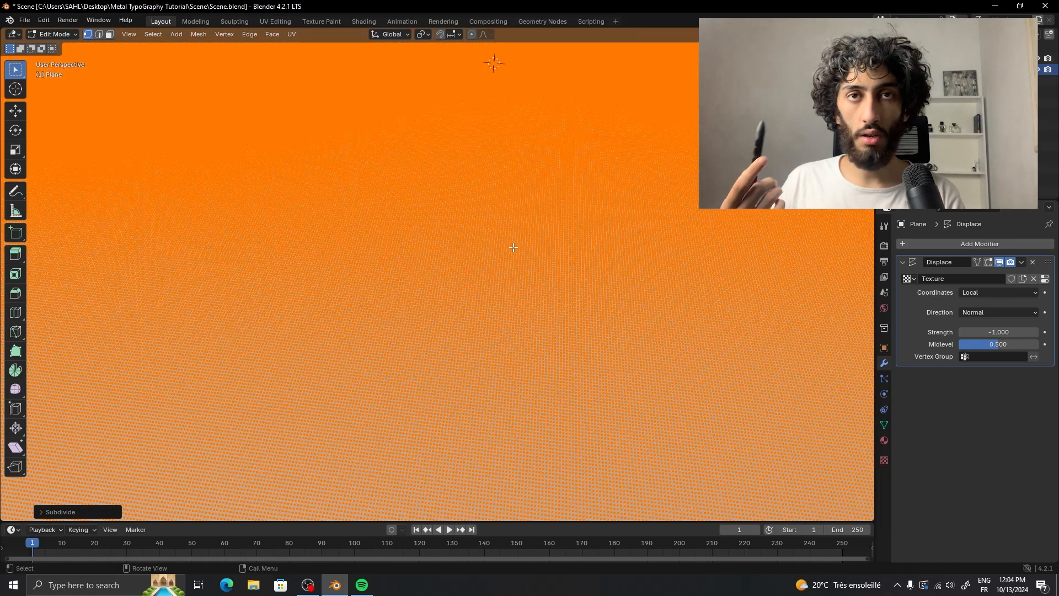
pyautogui.press('Tab')
pyautogui.scroll(-4, 513, 247)
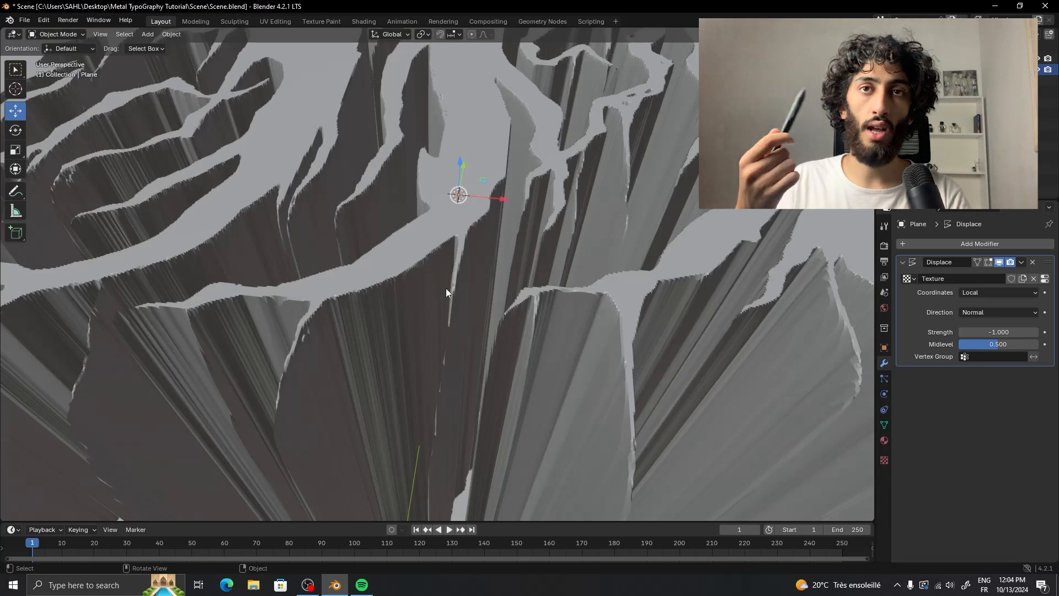
# Apply the Displace modifier to the plane.
pyautogui.moveTo(446, 290); pyautogui.dragTo(561, 294, button='middle')
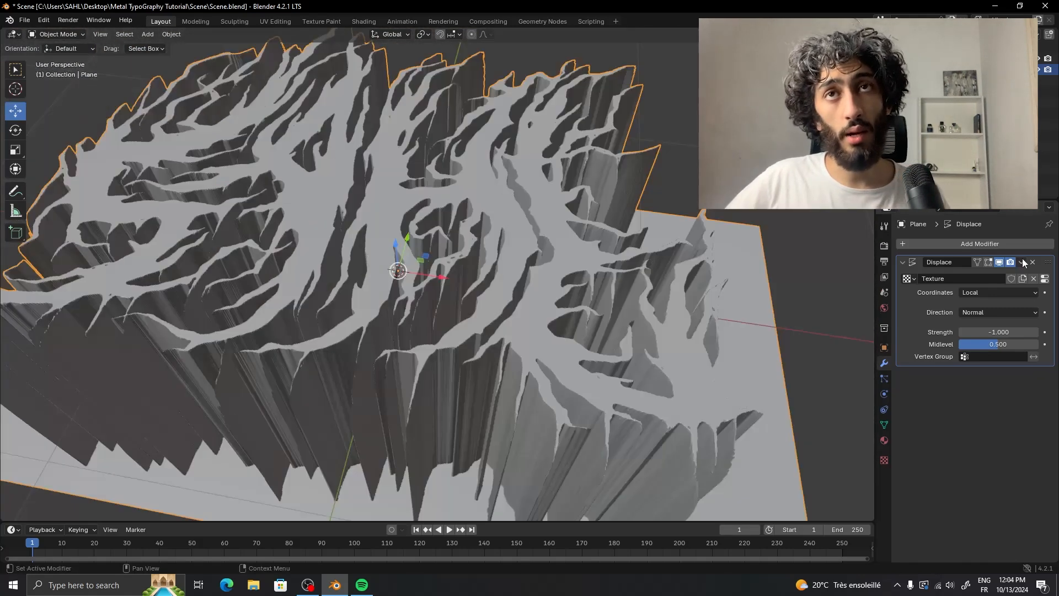
pyautogui.click(1022, 262)
pyautogui.click(975, 274)
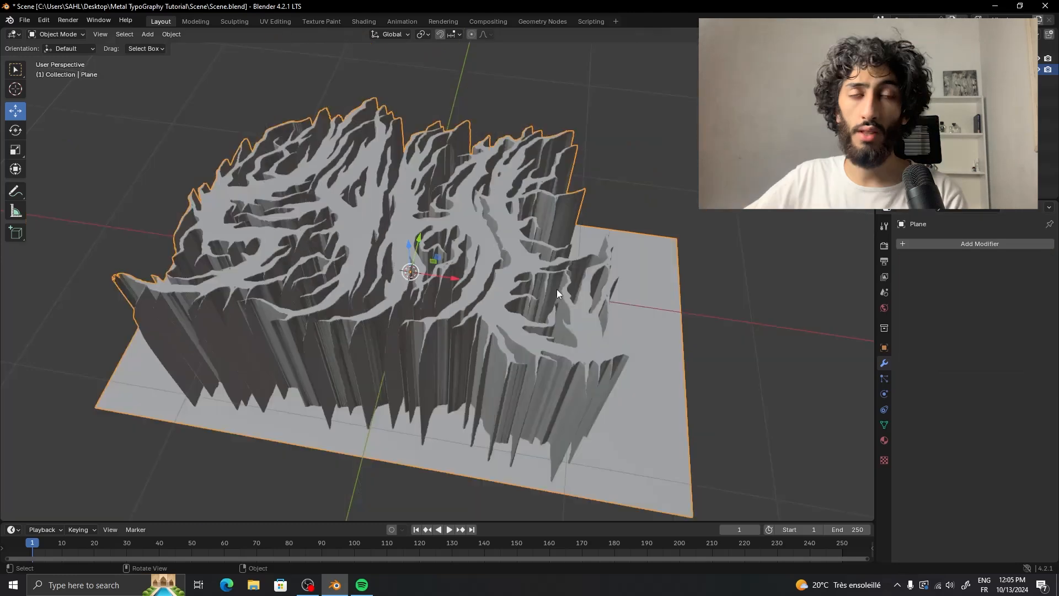
# In the front view, select the flat base of the relief in Edit Mode and delete its vertices.
pyautogui.press('Tab')
pyautogui.press('KP_1')
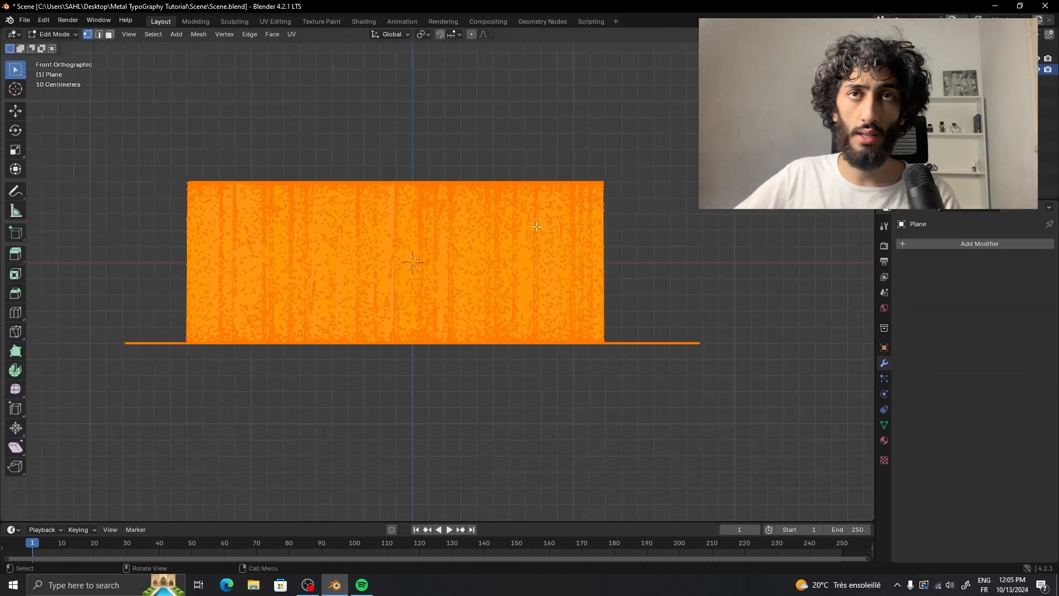
pyautogui.click(602, 357)
pyautogui.moveTo(683, 383); pyautogui.dragTo(86, 336)
pyautogui.press('x')
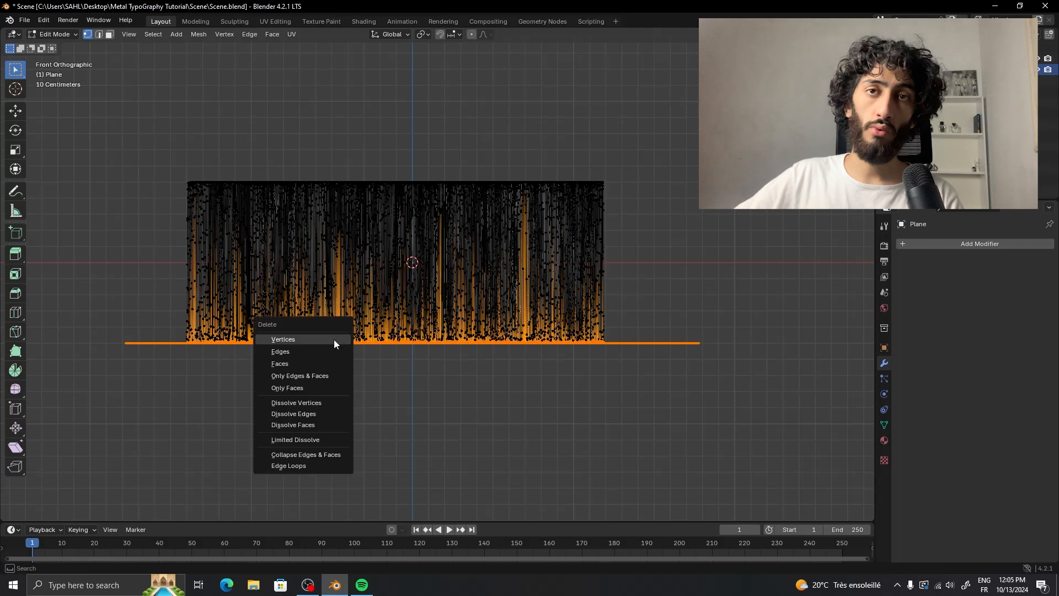
pyautogui.click(333, 339)
# Scale all of the remaining logo mesh down along Z to about 0.09.
pyautogui.press('a')
pyautogui.press('s')
pyautogui.press('z')
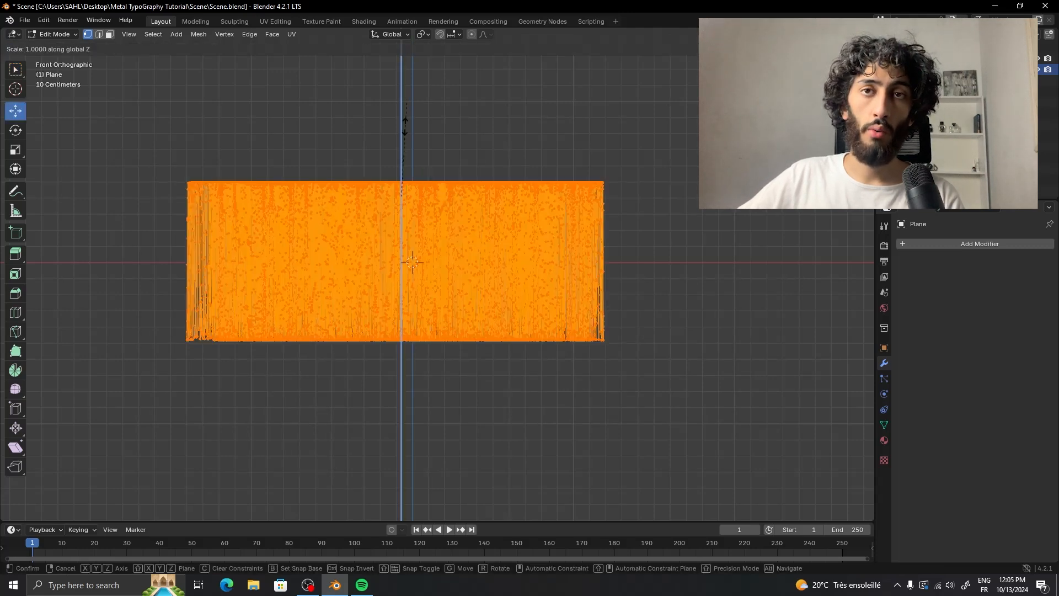
pyautogui.click(400, 184)
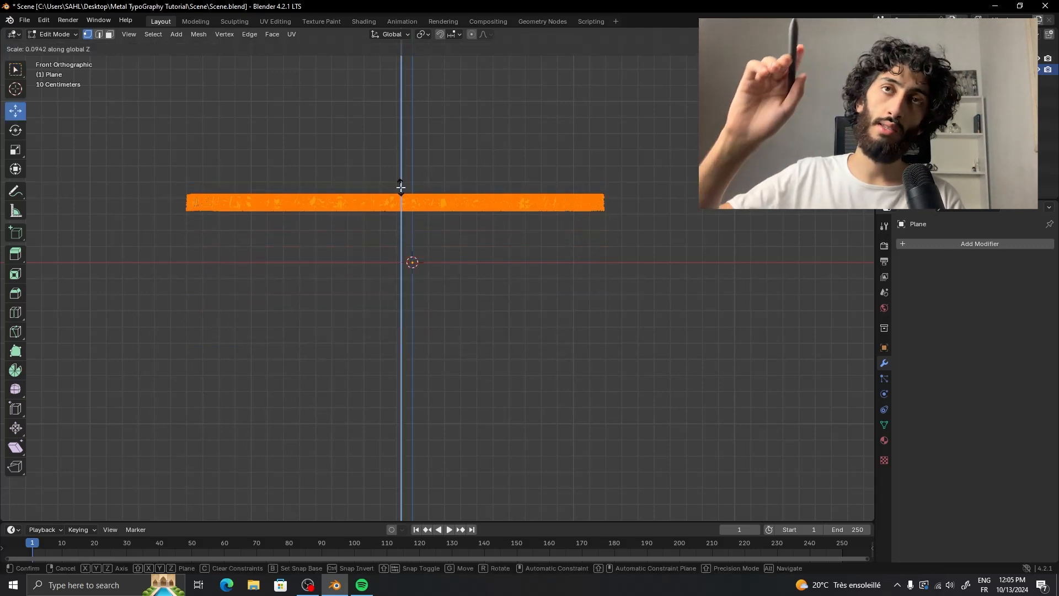
# From the right view, select the logo's lower side-wall vertices, delete them, and return to Object Mode.
pyautogui.press('KP_3')
pyautogui.click(413, 177)
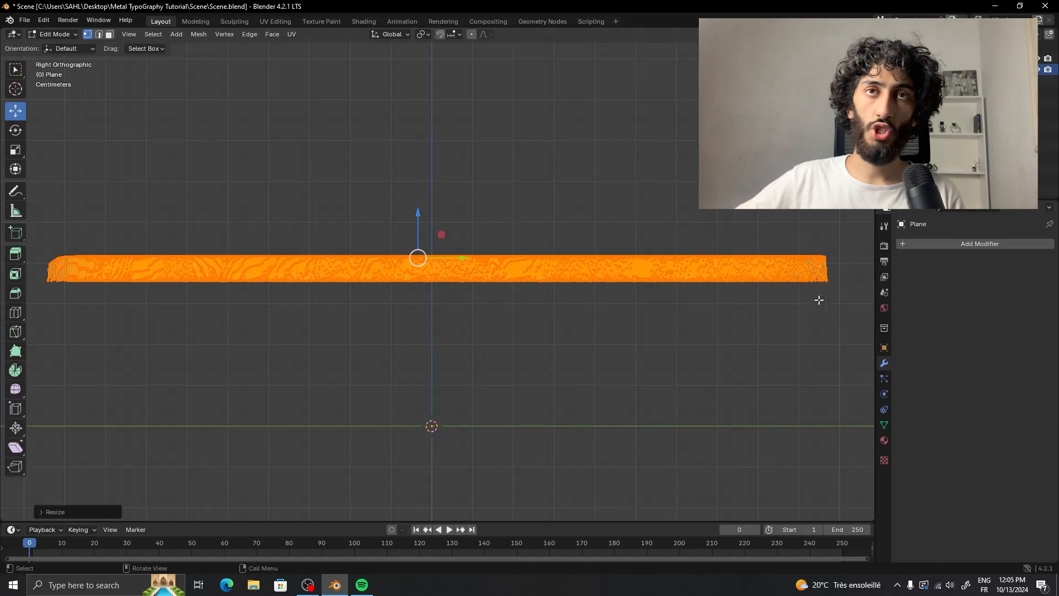
pyautogui.moveTo(853, 302); pyautogui.dragTo(36, 266)
pyautogui.press('x')
pyautogui.click(245, 270)
pyautogui.moveTo(435, 265); pyautogui.dragTo(563, 293, button='middle')
pyautogui.press('Tab')
pyautogui.scroll(-2, 475, 267)
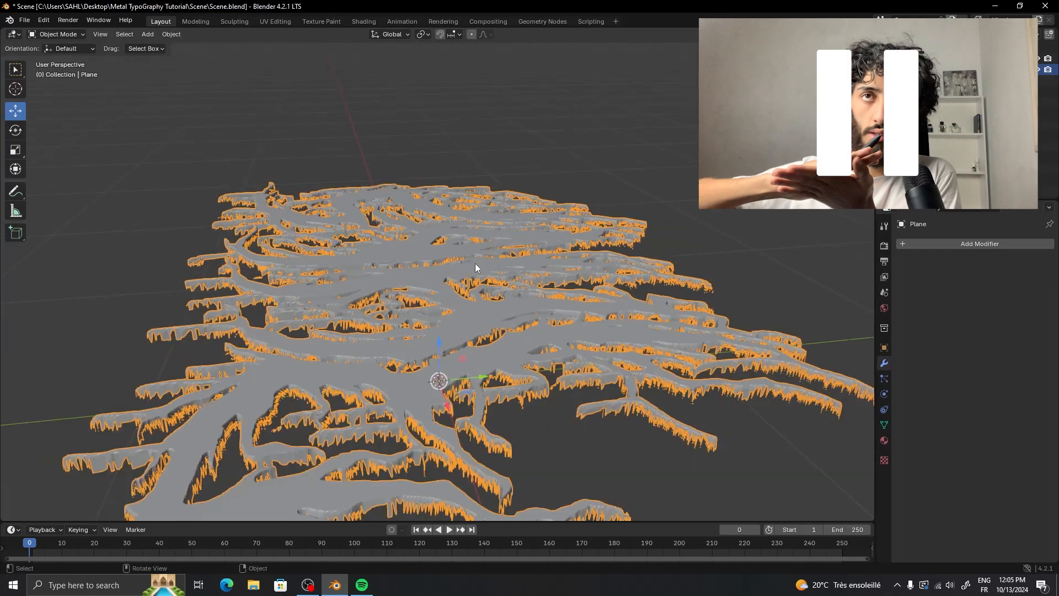
# Flatten the whole logo mesh by repeatedly scaling it down along Z in Edit Mode.
pyautogui.press('KP_3')
pyautogui.scroll(7, 448, 226)
pyautogui.press('Tab')
pyautogui.press('a')
pyautogui.press('s')
pyautogui.press('z')
pyautogui.click(375, 209)
pyautogui.scroll(5, 401, 226)
pyautogui.press('s')
pyautogui.press('z')
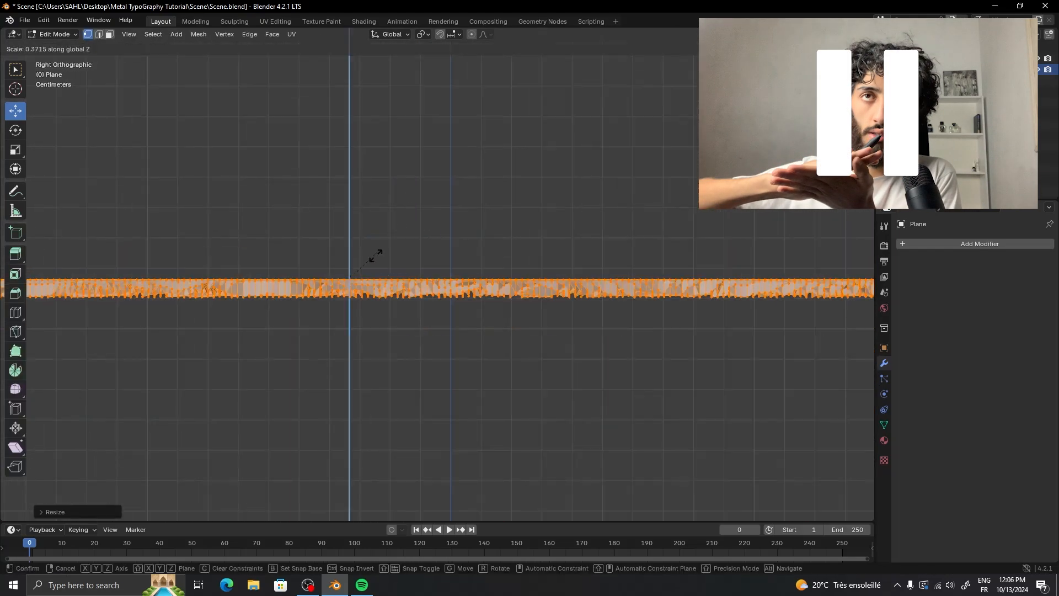
pyautogui.click(359, 252)
pyautogui.press('s')
pyautogui.press('z')
pyautogui.moveTo(359, 246); pyautogui.dragTo(519, 246, button='middle')
# Extrude the flattened logo a short distance downward to give it even thickness, and leave Edit Mode.
pyautogui.press('g')
pyautogui.press('z')
pyautogui.press('e')
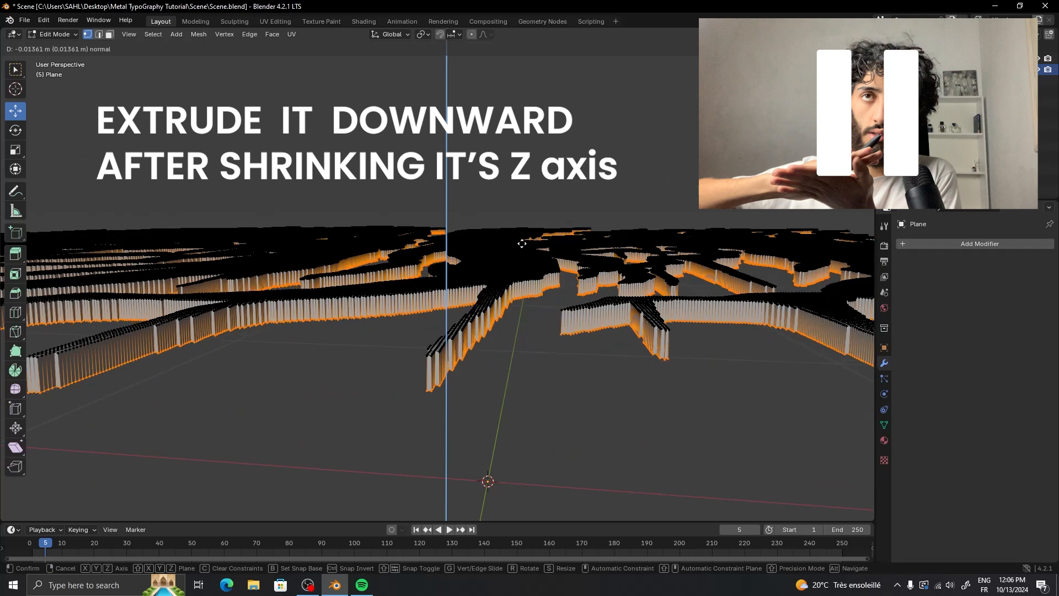
pyautogui.click(524, 239)
pyautogui.press('Tab')
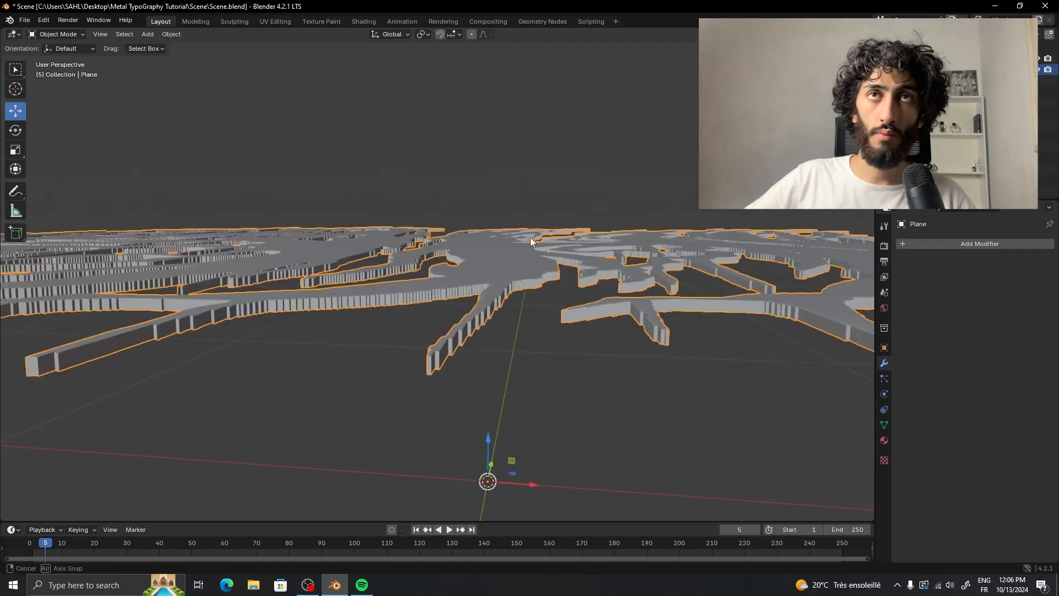
# Add a Remesh modifier to the extruded logo.
pyautogui.moveTo(531, 237); pyautogui.dragTo(540, 267, button='middle')
pyautogui.press('KP_7')
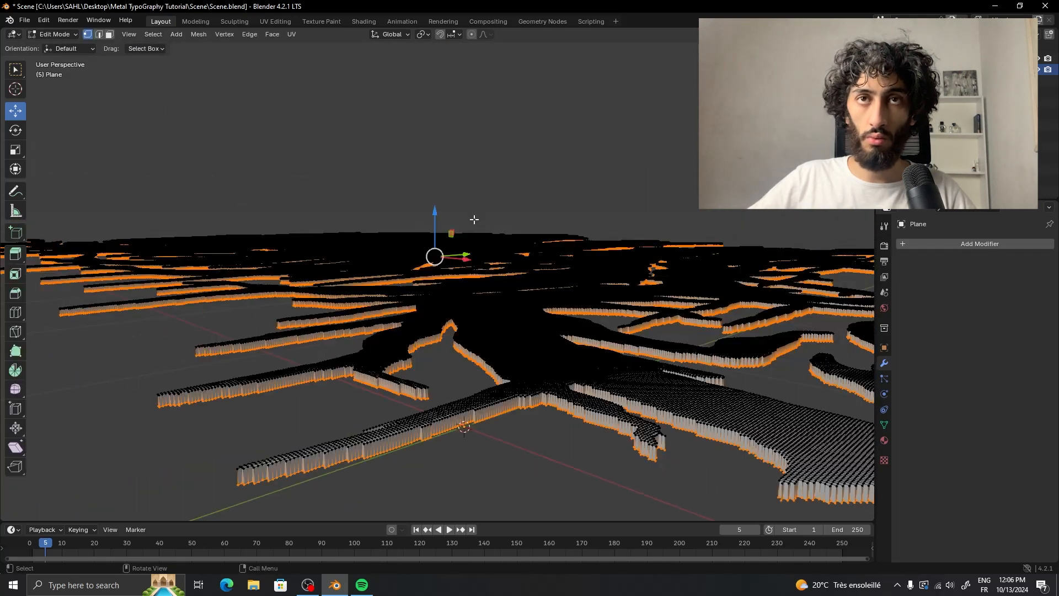
pyautogui.click(948, 246)
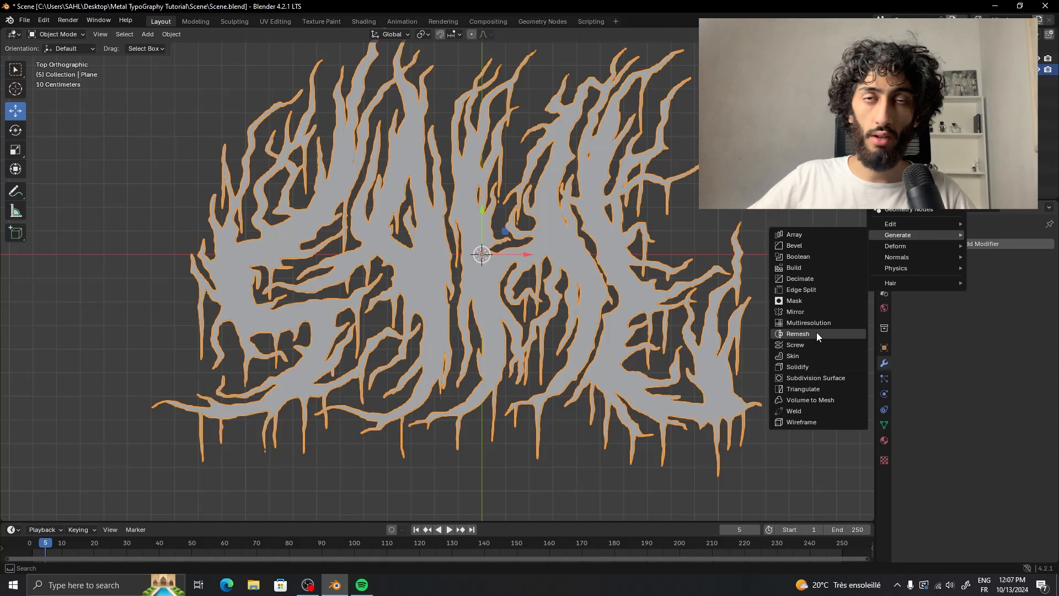
pyautogui.click(815, 333)
pyautogui.moveTo(491, 246); pyautogui.dragTo(607, 303, button='middle')
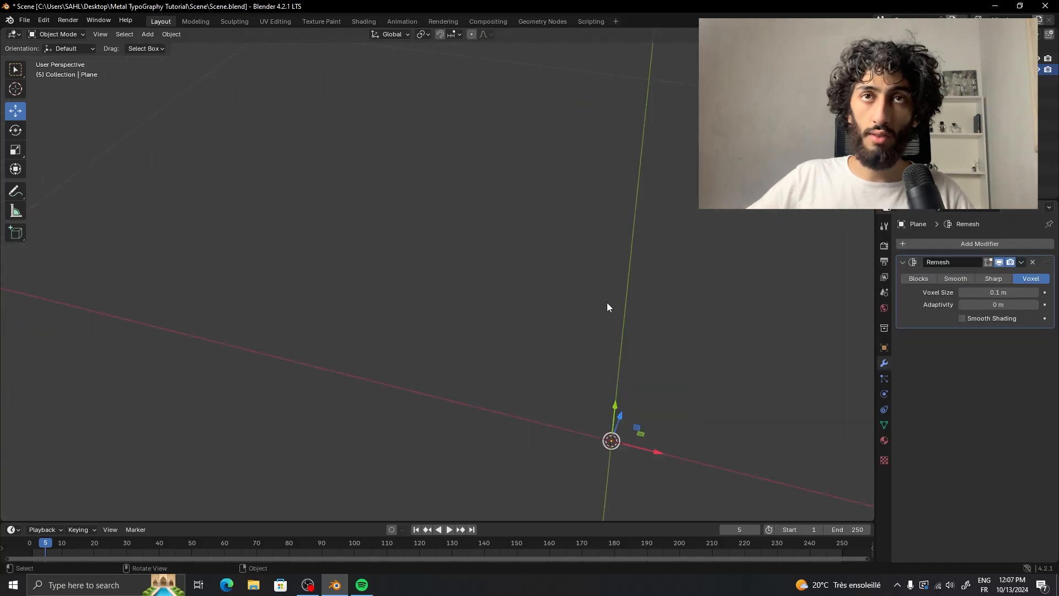
# Try the Remesh modifier's Sharp mode, and switch it back to Voxel.
pyautogui.click(994, 282)
pyautogui.scroll(-7, 597, 196)
pyautogui.keyDown('shift'); pyautogui.moveTo(598, 195); pyautogui.dragTo(483, 199, button='middle'); pyautogui.keyUp('shift')
pyautogui.click(1031, 279)
# Apply the logo object's scale.
pyautogui.click(883, 347)
pyautogui.scroll(-4, 420, 154)
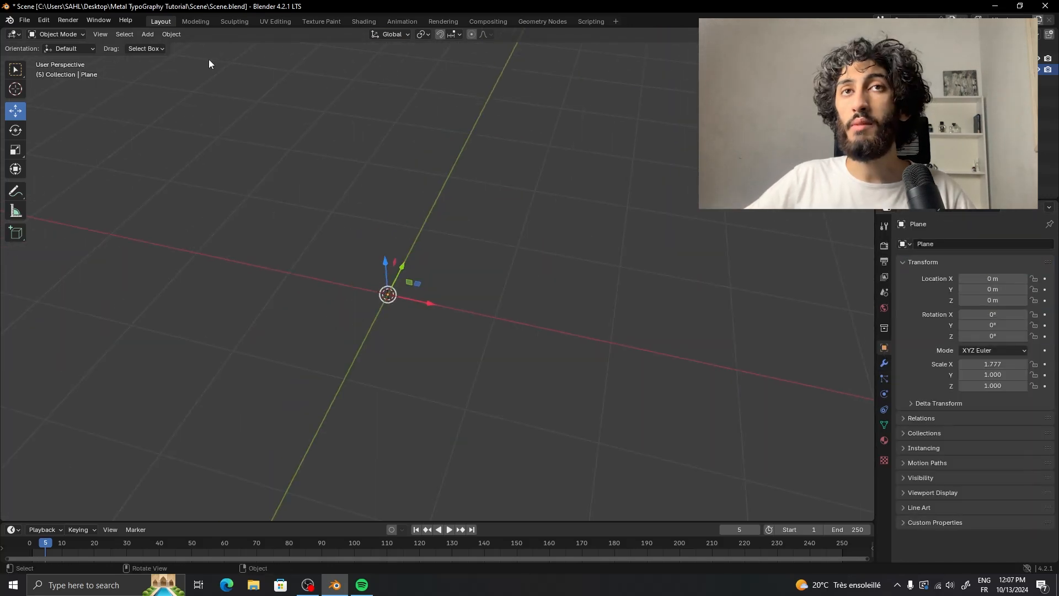
pyautogui.click(171, 34)
pyautogui.moveTo(226, 91)
pyautogui.click(296, 112)
pyautogui.scroll(1, 497, 187)
pyautogui.hotkey('shift', 'a')
pyautogui.hotkey('shift', 'a')
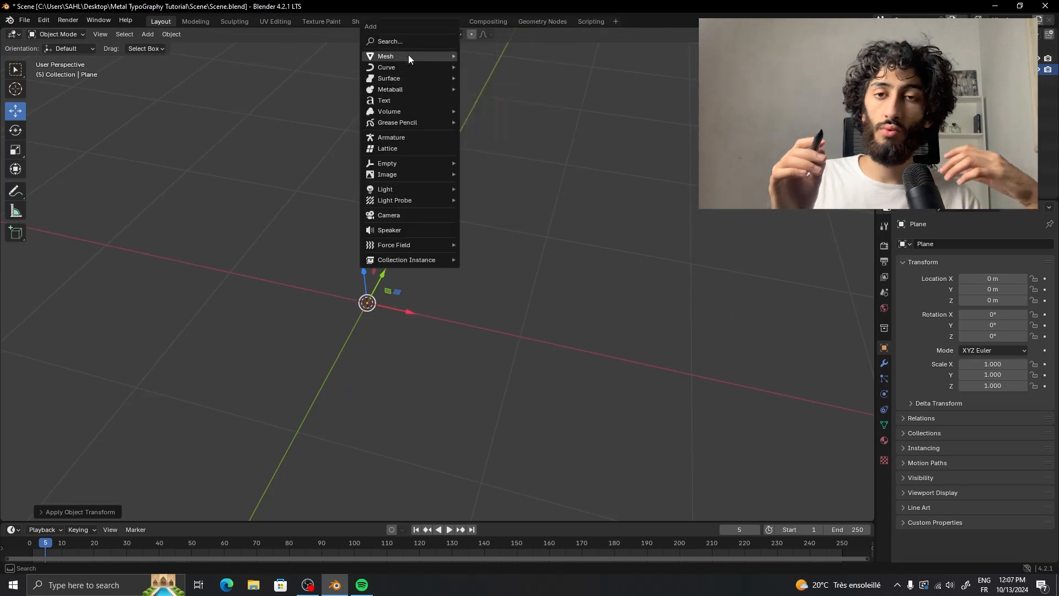
pyautogui.scroll(-4, 409, 279)
pyautogui.press('s')
pyautogui.rightClick(504, 214)
# Check the logo mesh in Edit Mode, set the Remesh voxel size to 0.01 m, and return to Object Mode.
pyautogui.press('Tab')
pyautogui.scroll(5, 504, 214)
pyautogui.moveTo(504, 214); pyautogui.dragTo(436, 182, button='middle')
pyautogui.scroll(2, 441, 276)
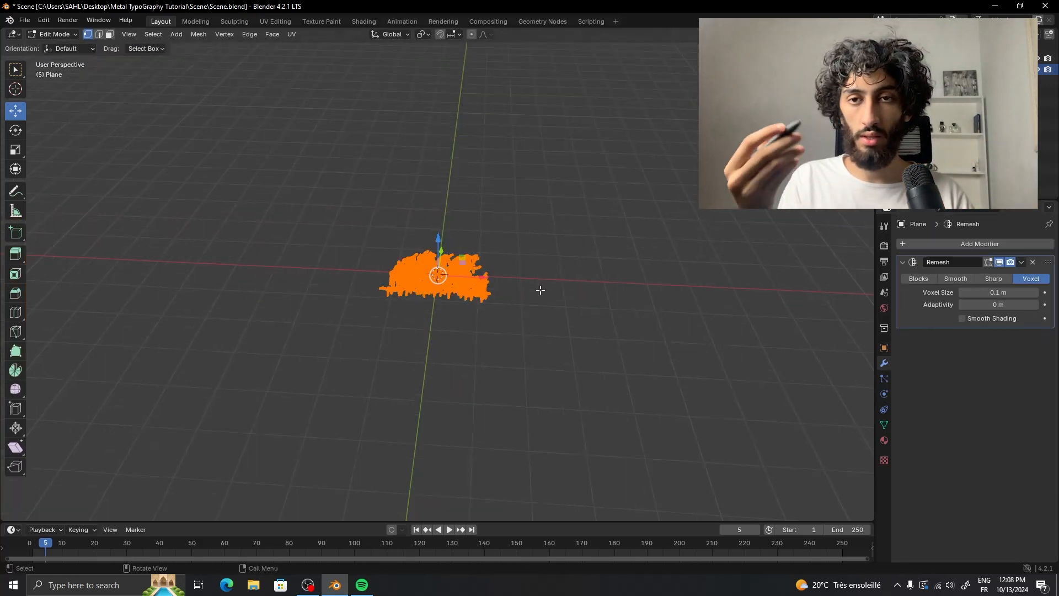
pyautogui.scroll(6, 539, 289)
pyautogui.click(973, 292)
pyautogui.write('.01')
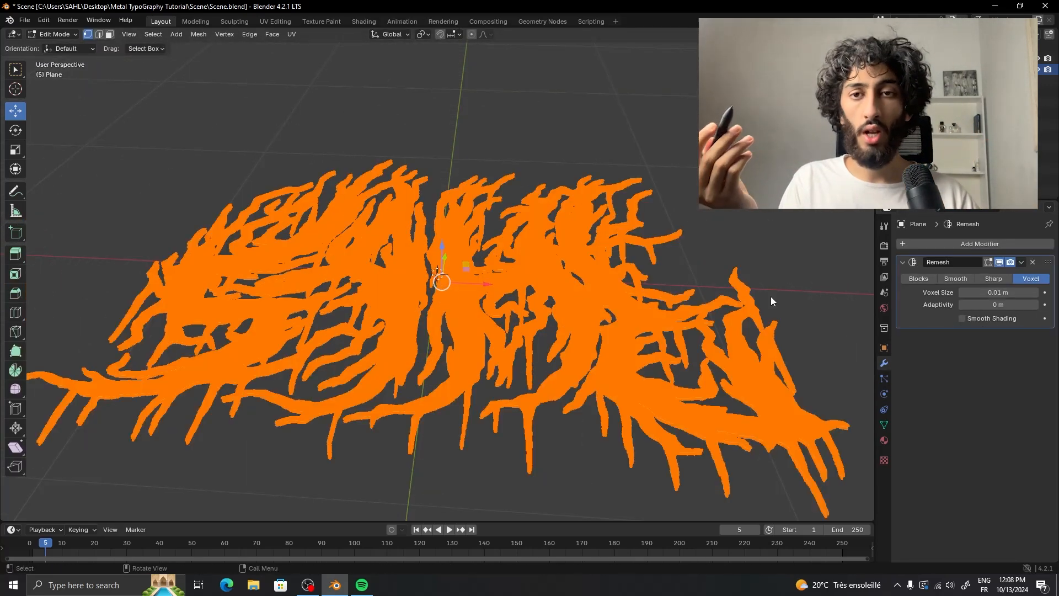
pyautogui.press('Tab')
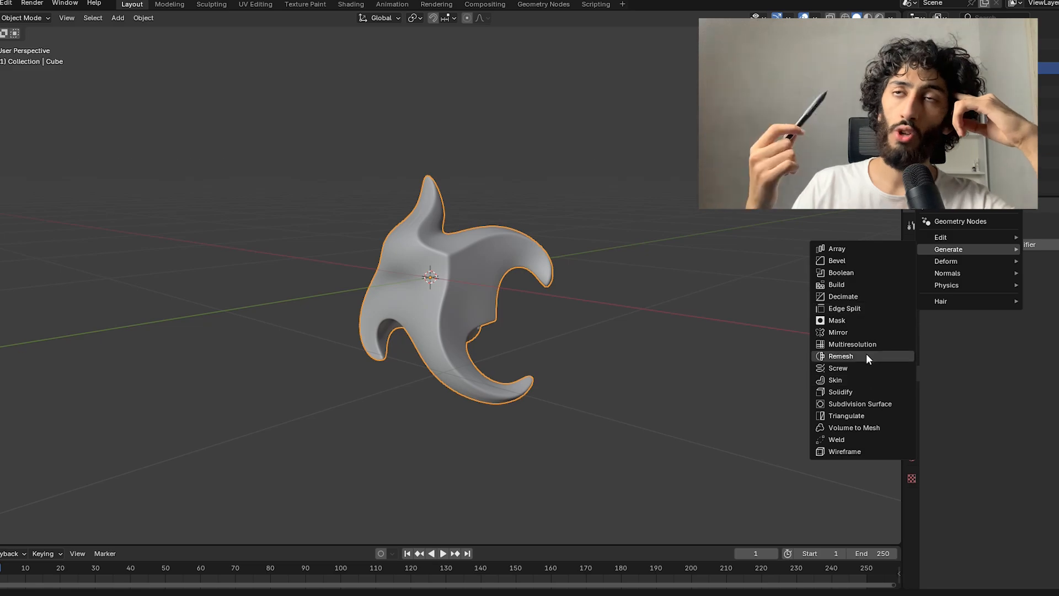
# Add a Remesh modifier to the curved demo shape, scale its mesh up in Edit Mode, and inspect the surface detail.
pyautogui.click(840, 356)
pyautogui.press('Tab')
pyautogui.press('s')
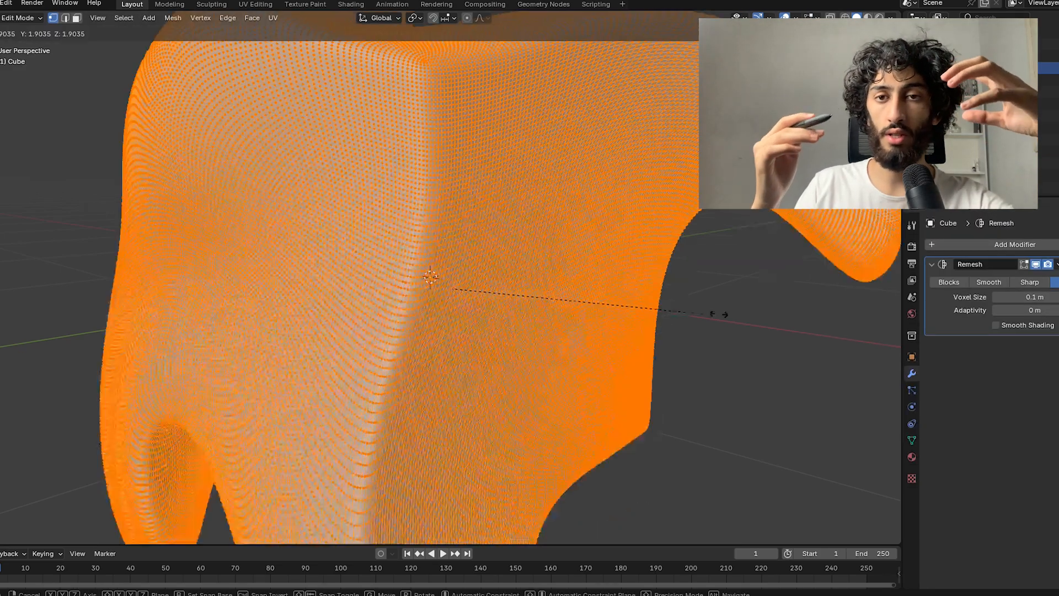
pyautogui.click(700, 293)
pyautogui.press('Tab')
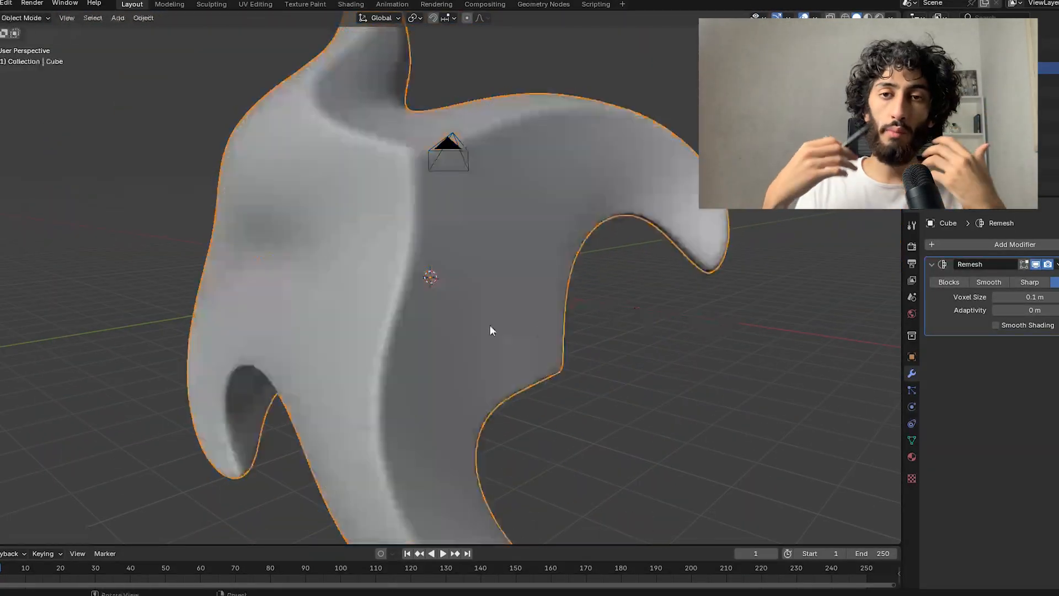
pyautogui.scroll(3, 490, 325)
pyautogui.keyDown('shift'); pyautogui.moveTo(429, 330); pyautogui.dragTo(490, 325, button='middle'); pyautogui.keyUp('shift')
pyautogui.scroll(-2, 489, 326)
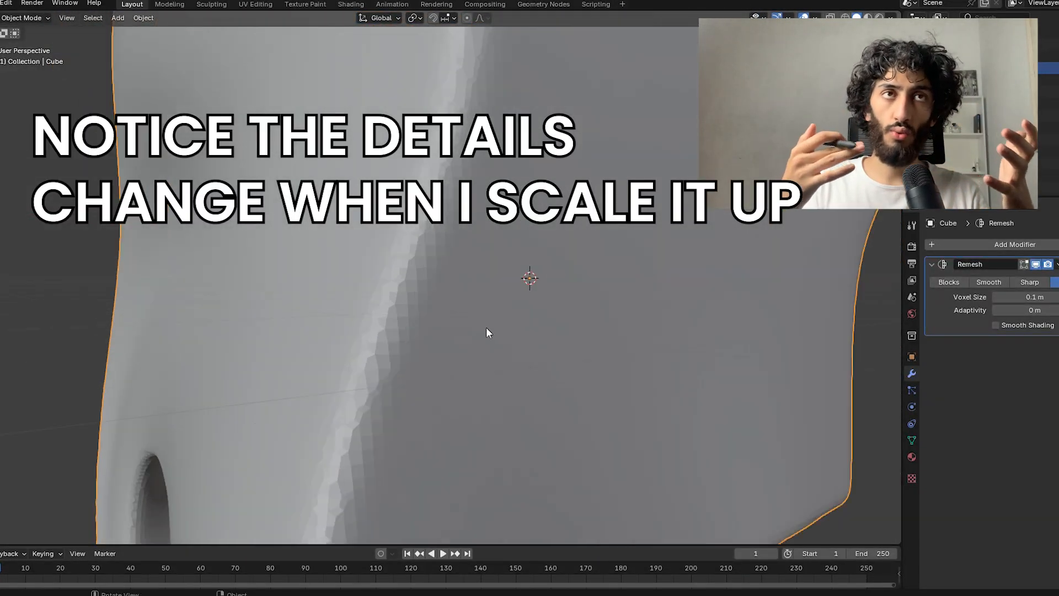
pyautogui.scroll(3, 480, 328)
# Scale the demo shape's mesh down in Edit Mode and compare the remeshed detail in Object Mode.
pyautogui.press('Tab')
pyautogui.press('s')
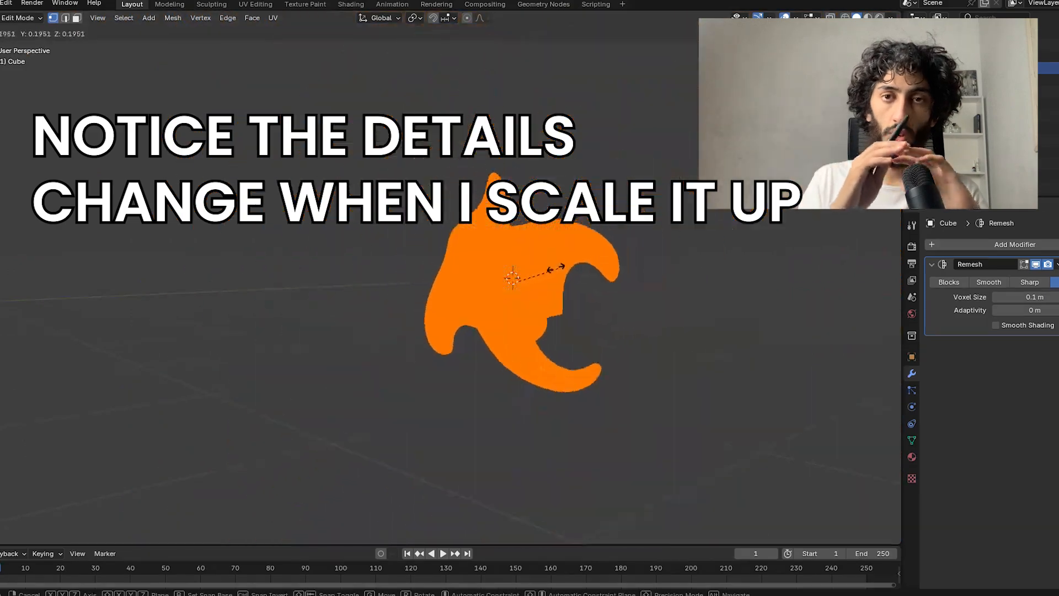
pyautogui.click(458, 368)
pyautogui.keyDown('shift'); pyautogui.moveTo(457, 369); pyautogui.dragTo(569, 304, button='middle'); pyautogui.keyUp('shift')
pyautogui.press('s')
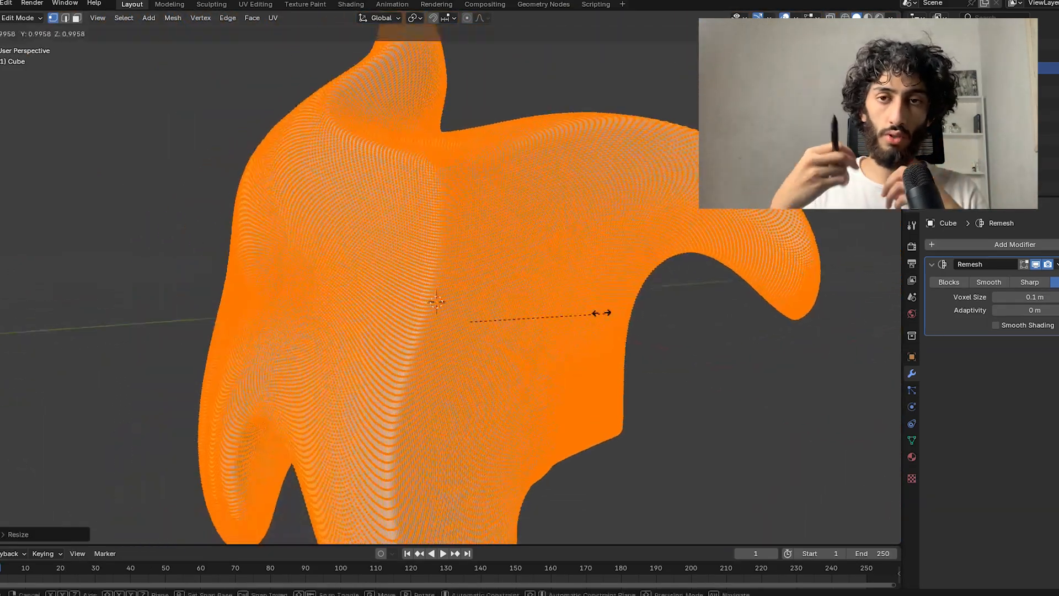
pyautogui.click(519, 342)
pyautogui.scroll(5, 521, 346)
pyautogui.press('Tab')
pyautogui.moveTo(567, 381); pyautogui.dragTo(611, 387, button='middle')
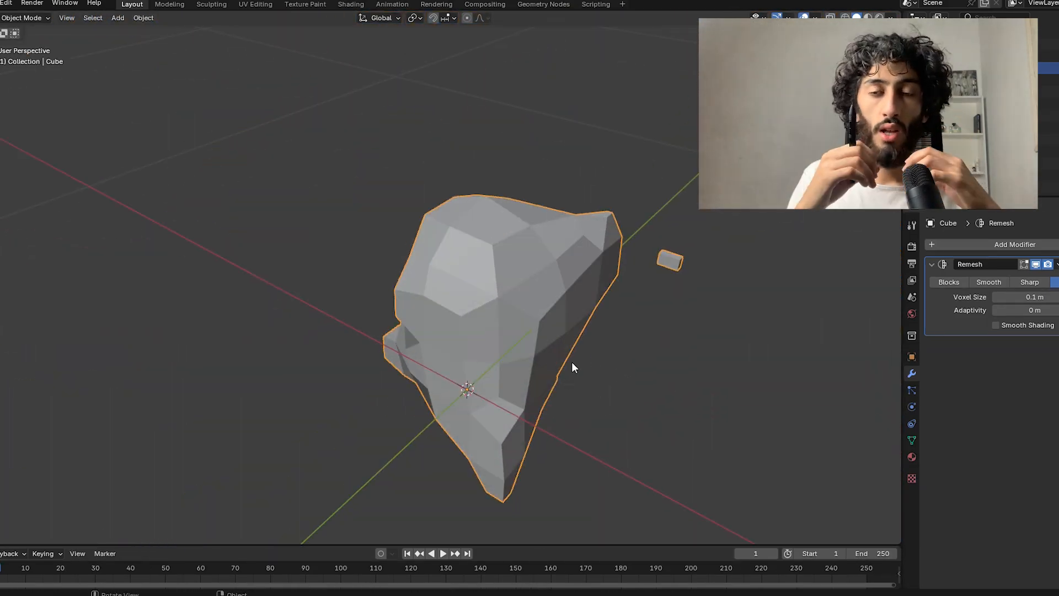
# Scale the logo's whole mesh up to several times its size in Edit Mode.
pyautogui.press('Tab')
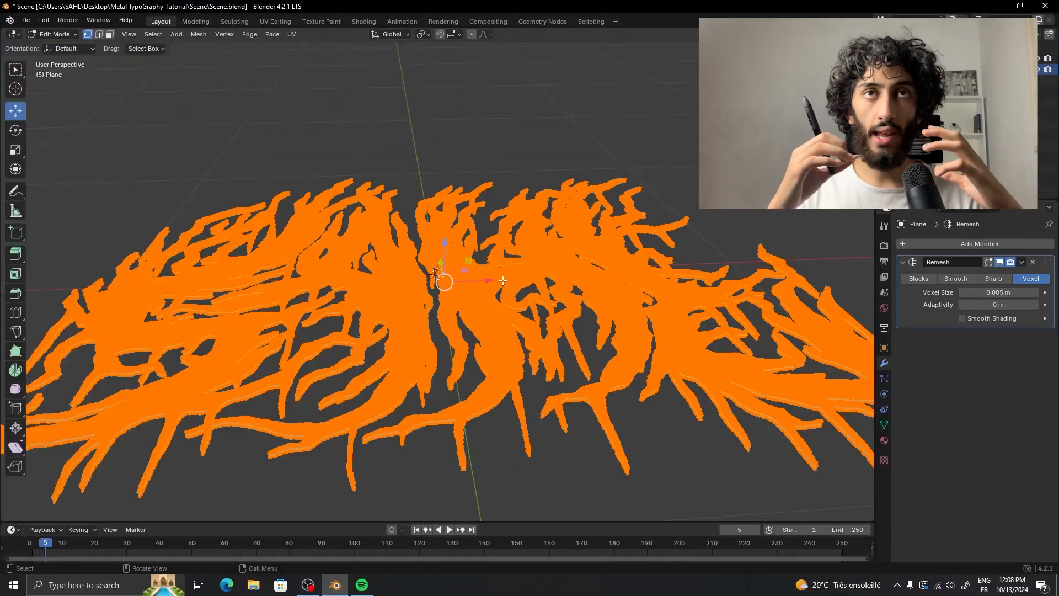
pyautogui.press('s')
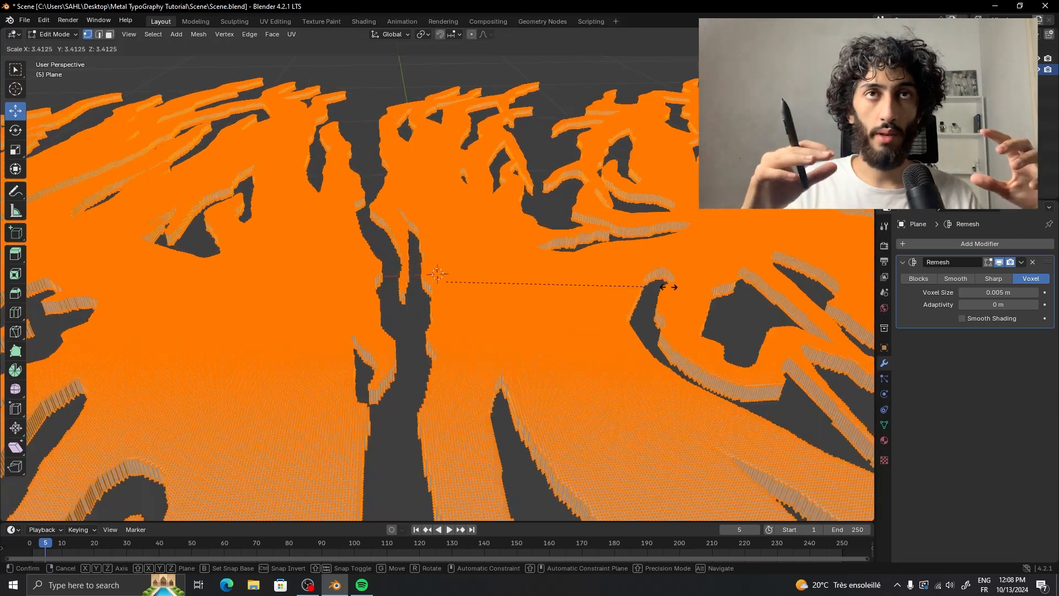
pyautogui.click(726, 291)
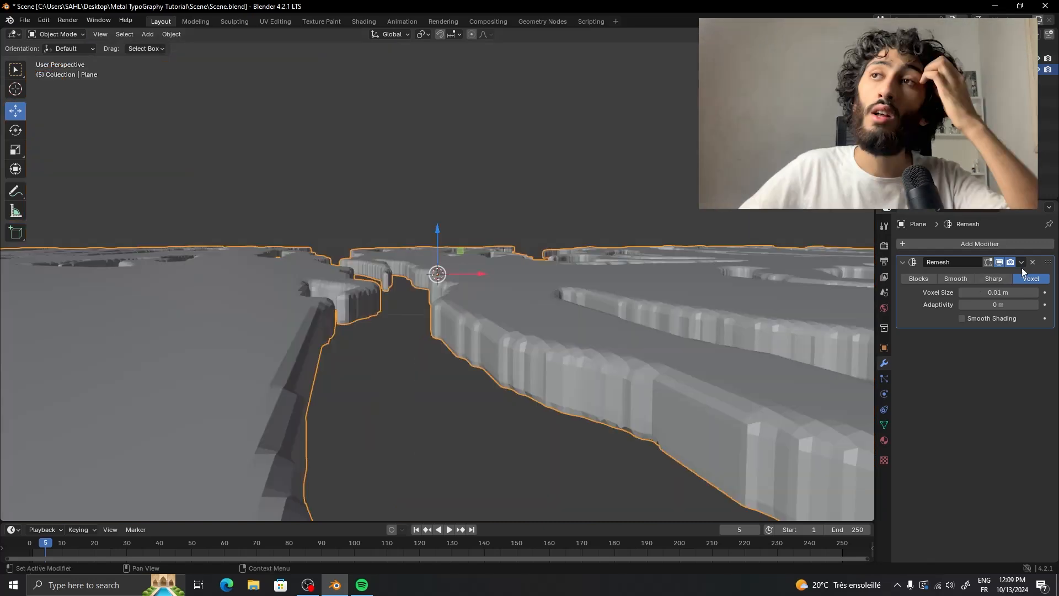
# Apply the logo's Remesh modifier with its 0.01 m voxel size and save the file.
pyautogui.click(1021, 263)
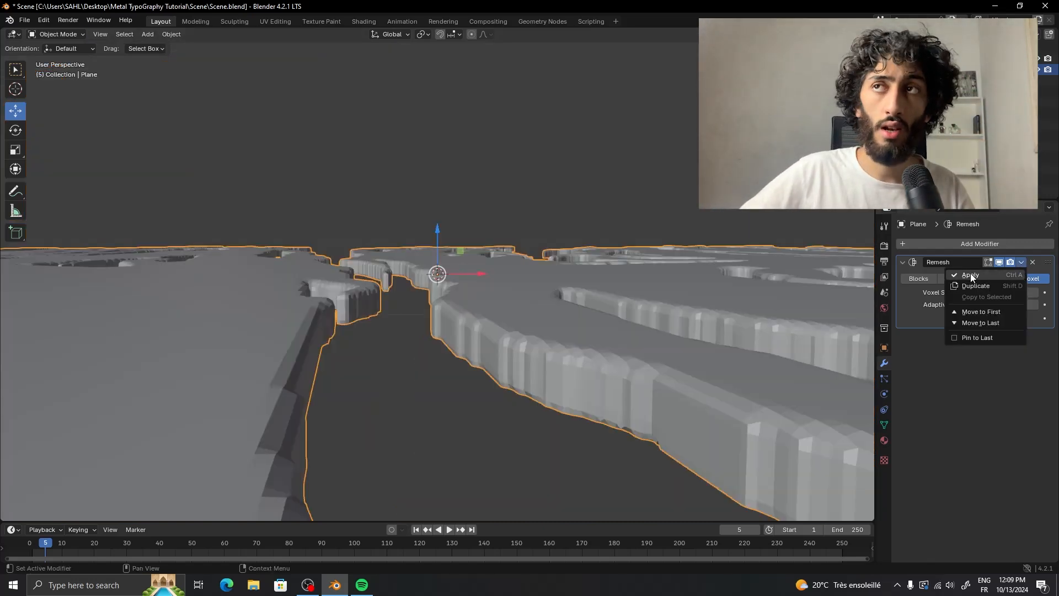
pyautogui.hotkey('ctrl', 'a')
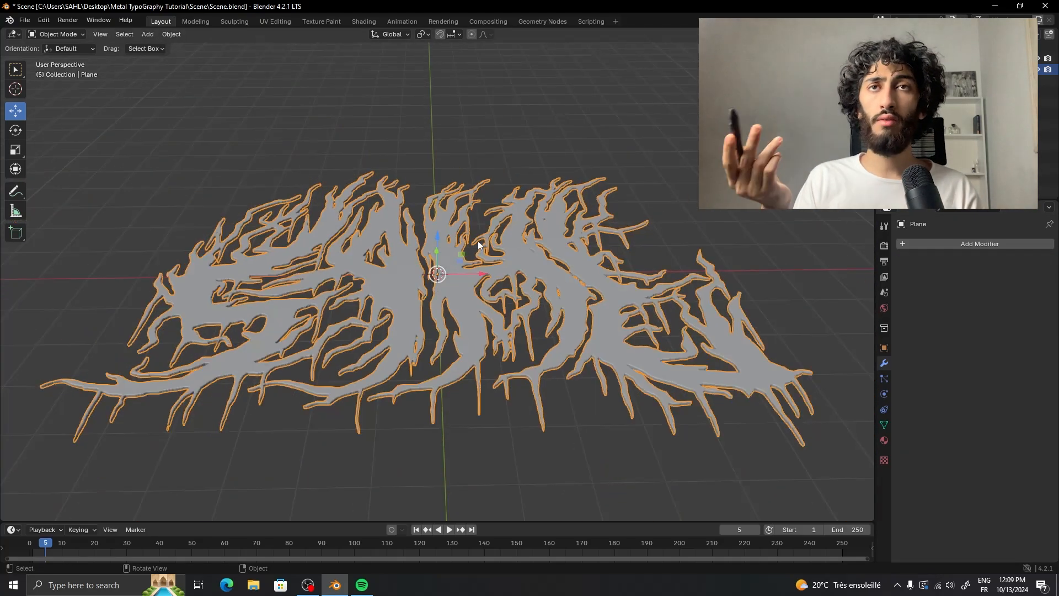
pyautogui.moveTo(478, 246); pyautogui.dragTo(532, 270, button='middle')
pyautogui.hotkey('ctrl', 's')
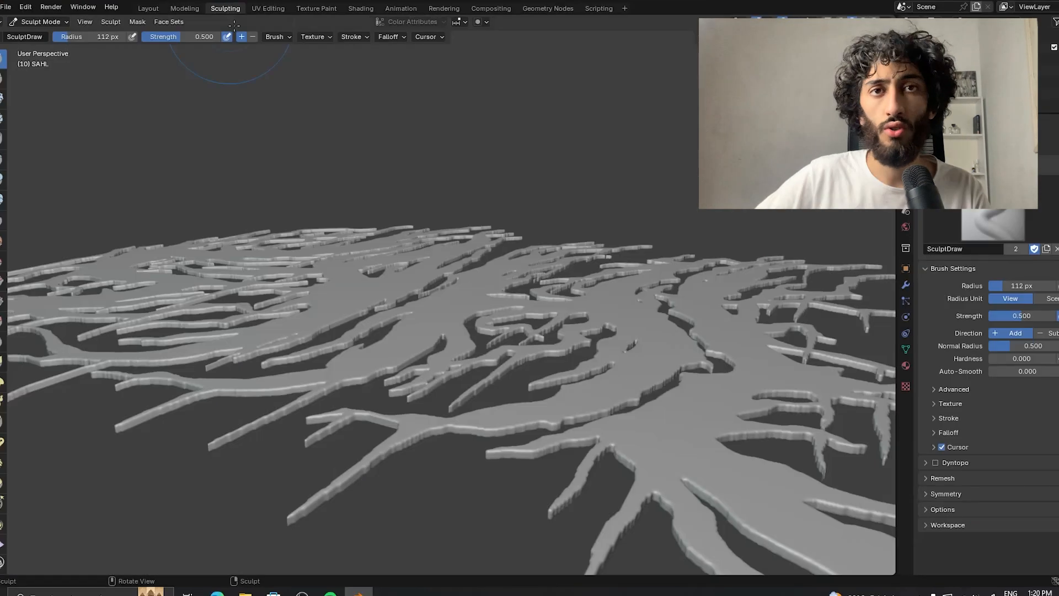
# Try inflating a thin pointed branch in Sculpt Mode with the Inflate/Deflate brush at 112 px and 0.500 strength, and undo it.
pyautogui.scroll(-5, 445, 147)
pyautogui.press('KP_7')
pyautogui.scroll(8, 468, 241)
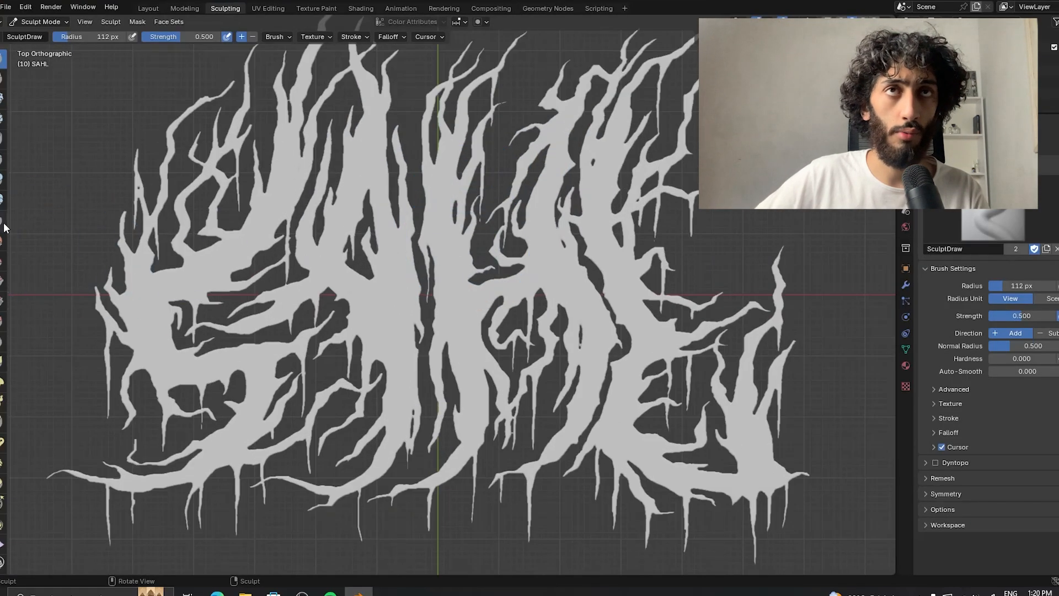
pyautogui.moveTo(450, 271); pyautogui.dragTo(353, 221, button='middle')
pyautogui.scroll(5, 620, 355)
pyautogui.keyDown('shift'); pyautogui.moveTo(620, 354); pyautogui.dragTo(609, 287, button='middle'); pyautogui.keyUp('shift')
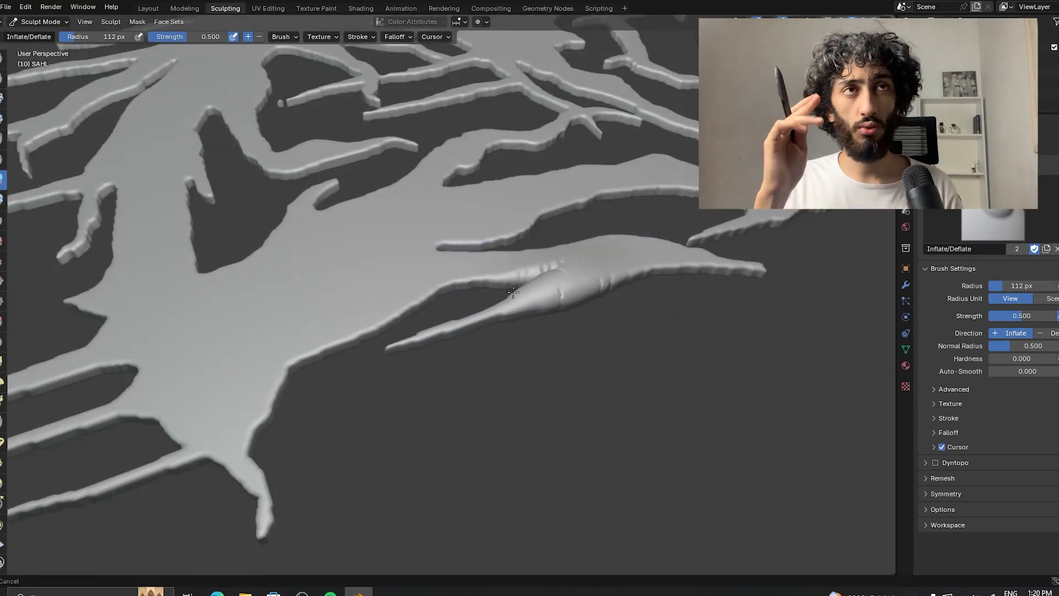
pyautogui.moveTo(550, 287); pyautogui.dragTo(574, 296)
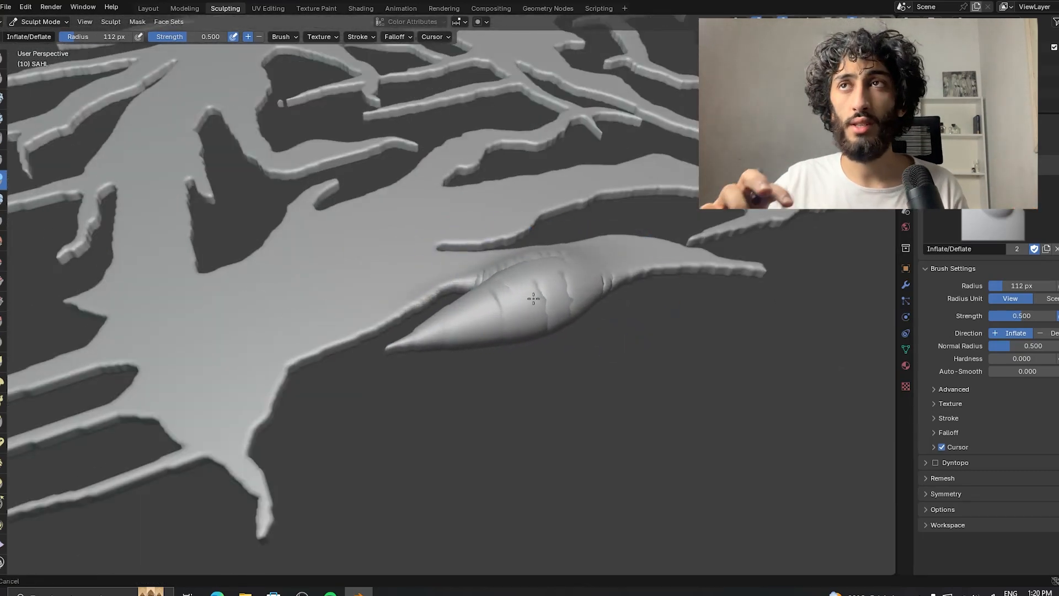
pyautogui.hotkey('ctrl', 'z')
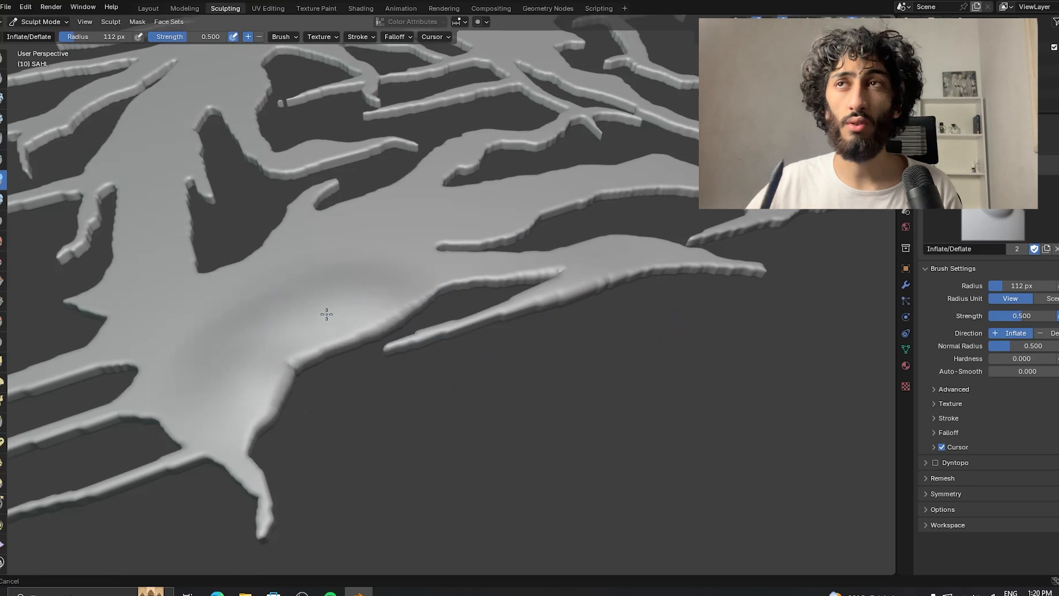
# Test the Smooth brush at 0.700 strength along the thin pointed branch, undoing the first stroke.
pyautogui.press('s')
pyautogui.scroll(2, 563, 287)
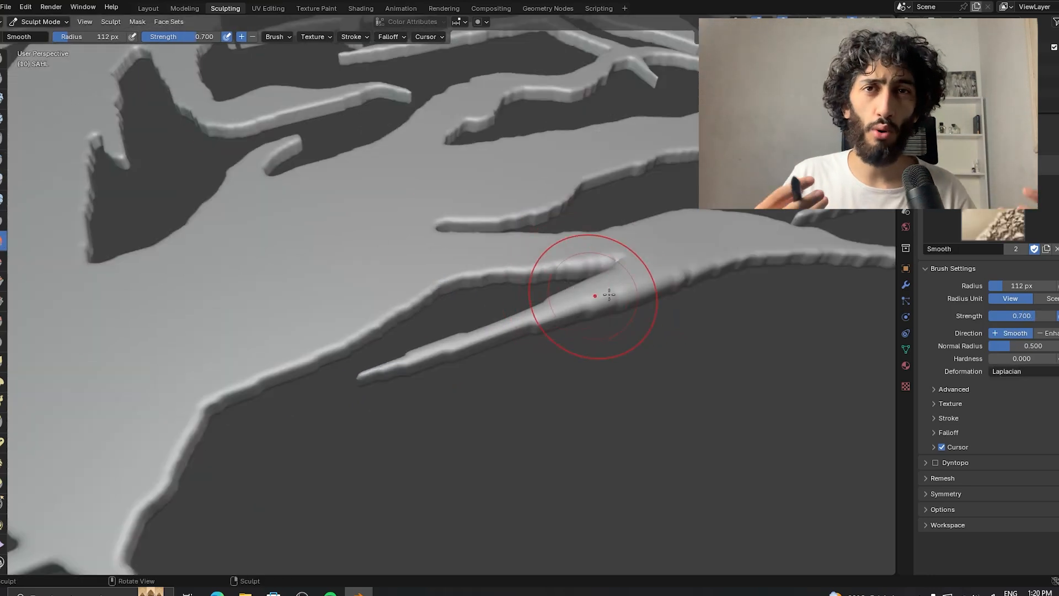
pyautogui.moveTo(607, 296)
pyautogui.mouseDown()
pyautogui.moveTo(472, 357)
pyautogui.moveTo(461, 270)
pyautogui.mouseUp()
pyautogui.hotkey('ctrl', 'z')
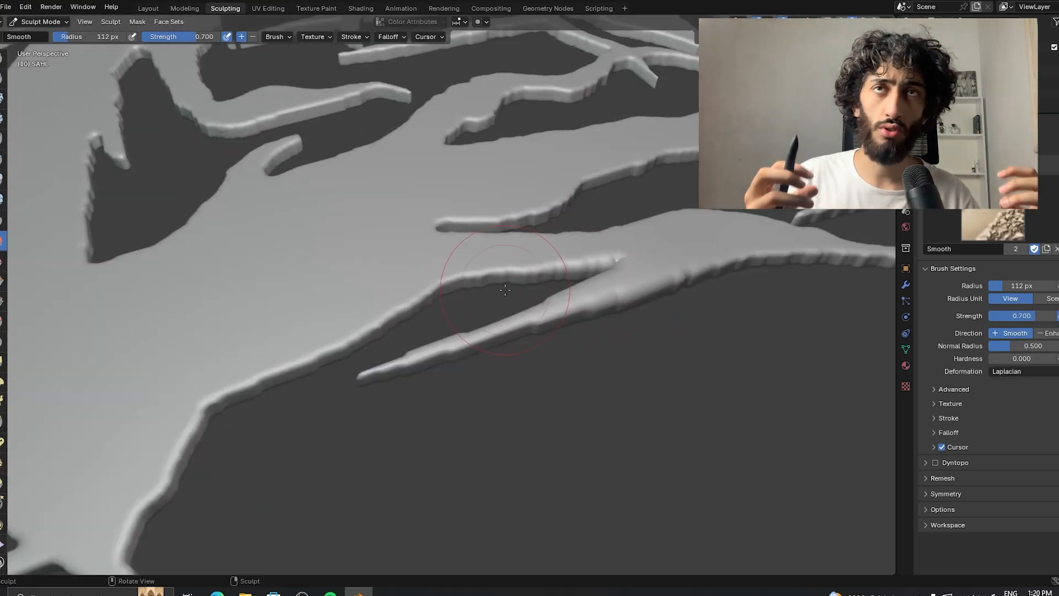
pyautogui.moveTo(618, 309); pyautogui.dragTo(423, 355)
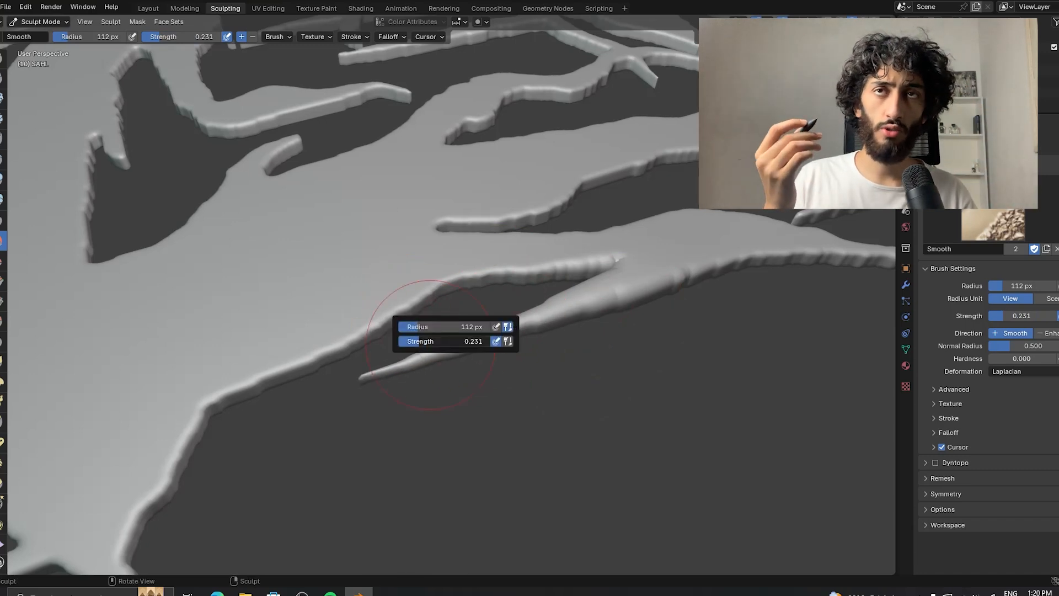
# Set the Smooth brush to a strength of 0.337 and a radius of 206 px.
pyautogui.scroll(-5, 371, 383)
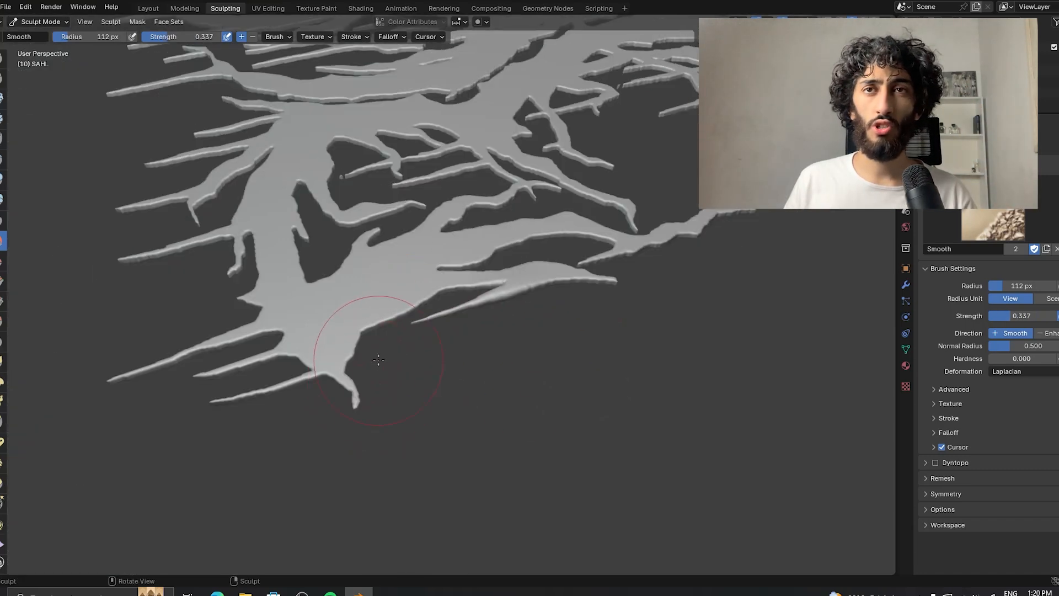
pyautogui.moveTo(361, 360); pyautogui.dragTo(312, 409, button='middle')
pyautogui.keyDown('shift'); pyautogui.moveTo(207, 445); pyautogui.dragTo(305, 415, button='middle'); pyautogui.keyUp('shift')
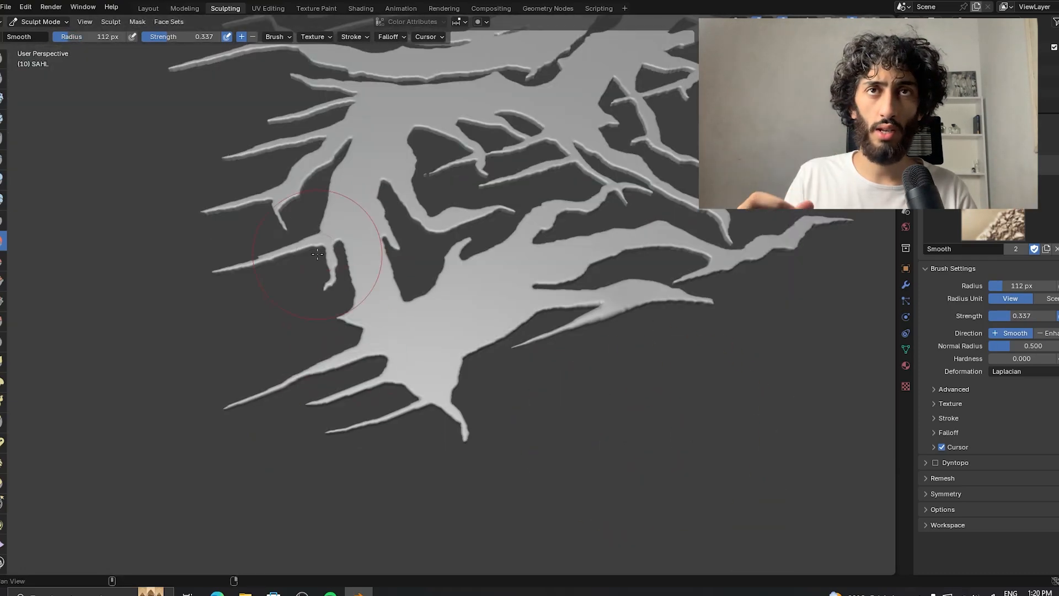
pyautogui.keyDown('shift'); pyautogui.moveTo(323, 247); pyautogui.dragTo(343, 331, button='middle'); pyautogui.keyUp('shift')
pyautogui.rightClick(325, 333)
pyautogui.moveTo(317, 333); pyautogui.dragTo(333, 334)
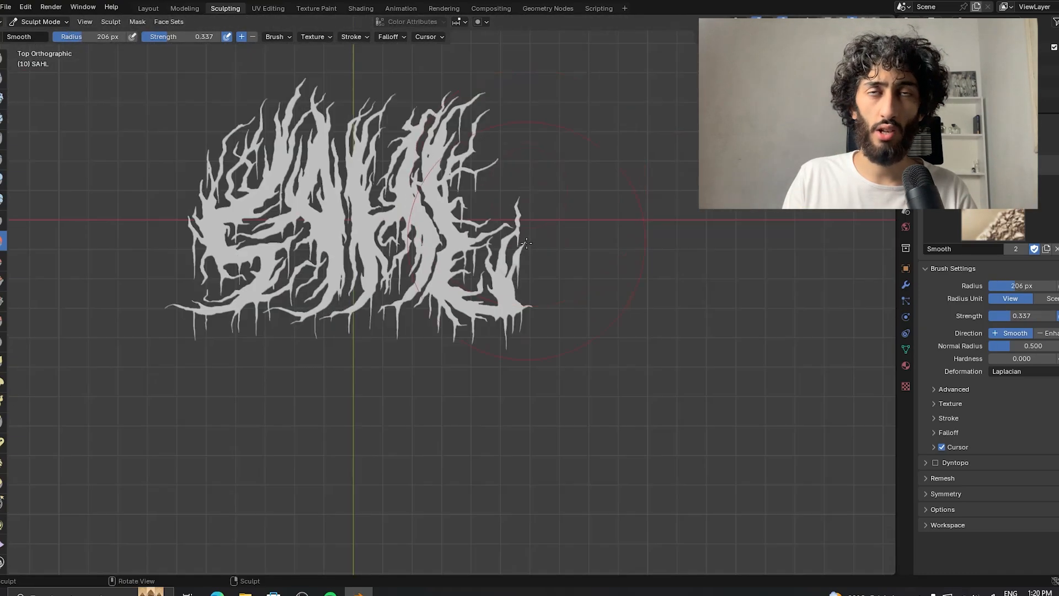
# Smooth the stepped edges across the whole logo with the Smooth brush.
pyautogui.scroll(2, 359, 204)
pyautogui.moveTo(359, 204)
pyautogui.keyDown('shift'); pyautogui.mouseDown(button='middle')
pyautogui.moveTo(446, 232)
pyautogui.moveTo(462, 325)
pyautogui.moveTo(416, 301)
pyautogui.mouseUp(button='middle'); pyautogui.keyUp('shift')
pyautogui.scroll(5, 525, 281)
pyautogui.moveTo(532, 331); pyautogui.dragTo(513, 288, button='middle')
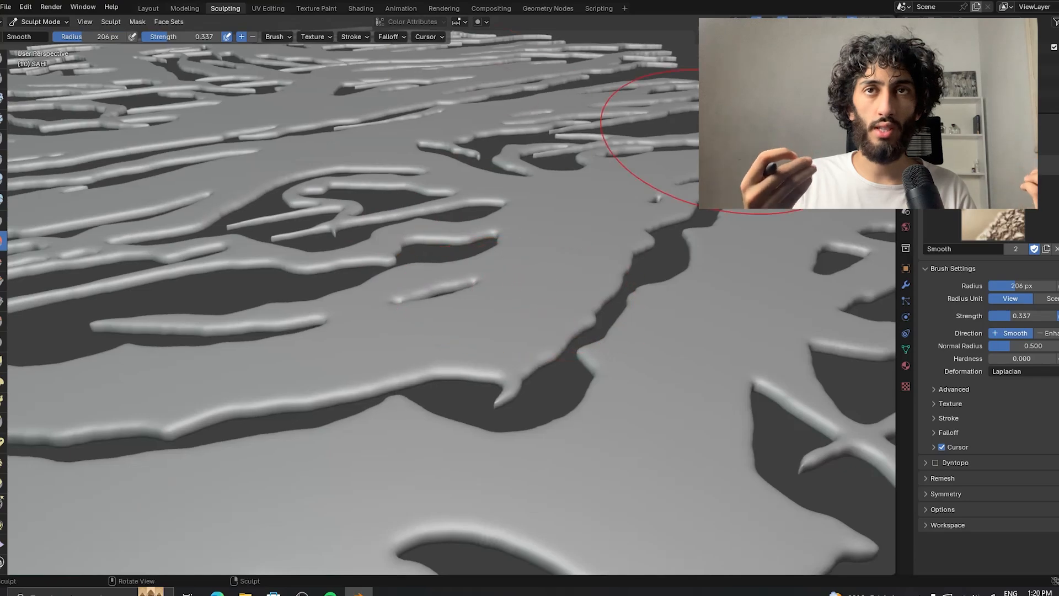
# Inflate the letter bodies into rounded shapes with the Inflate/Deflate brush at 0.500 strength, using radii of 78 and 56 px.
pyautogui.keyDown('ctrl'); pyautogui.moveTo(588, 326); pyautogui.dragTo(581, 262, button='middle'); pyautogui.keyUp('ctrl')
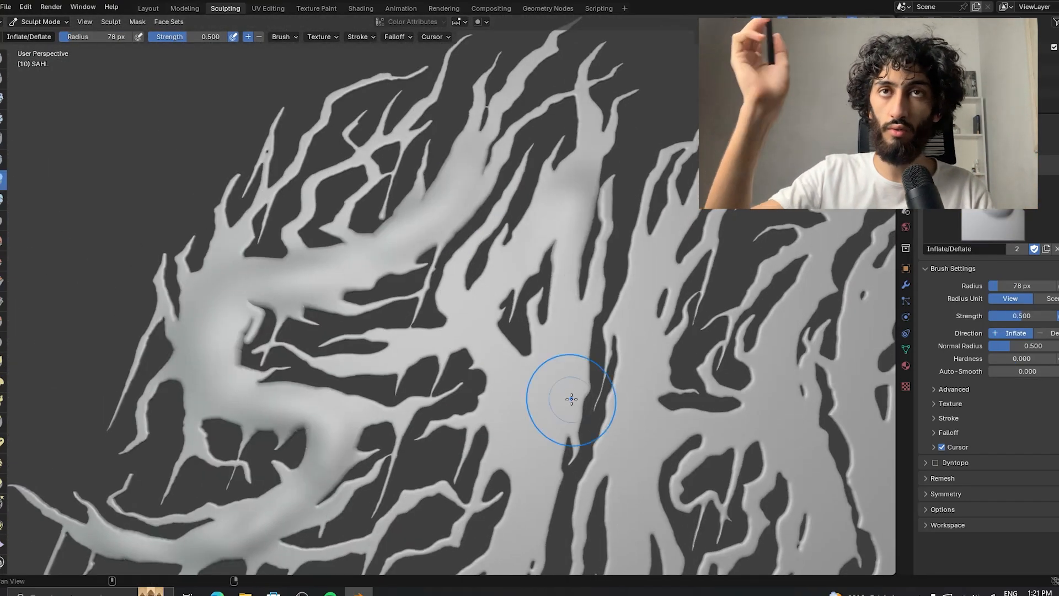
pyautogui.scroll(5, 516, 407)
pyautogui.keyDown('ctrl'); pyautogui.moveTo(515, 407); pyautogui.dragTo(419, 280, button='middle'); pyautogui.keyUp('ctrl')
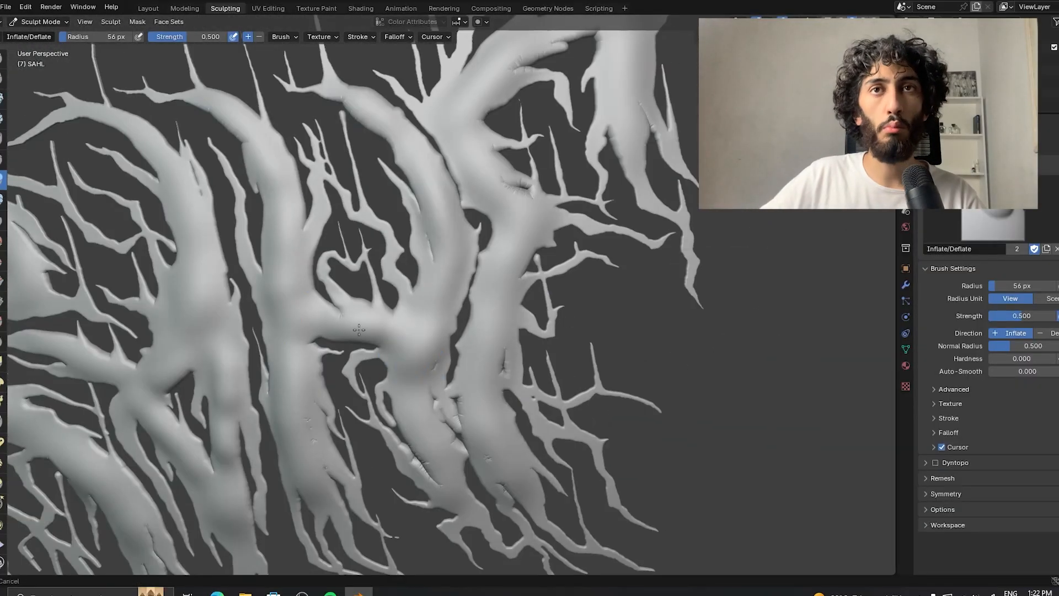
pyautogui.scroll(-3, 359, 330)
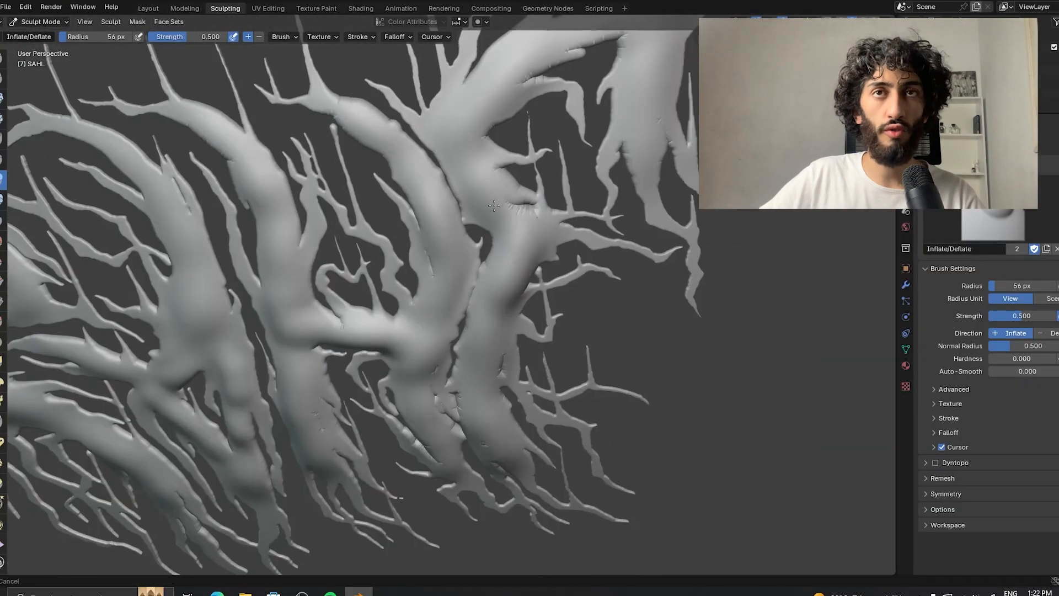
pyautogui.moveTo(359, 330); pyautogui.dragTo(473, 447, button='middle')
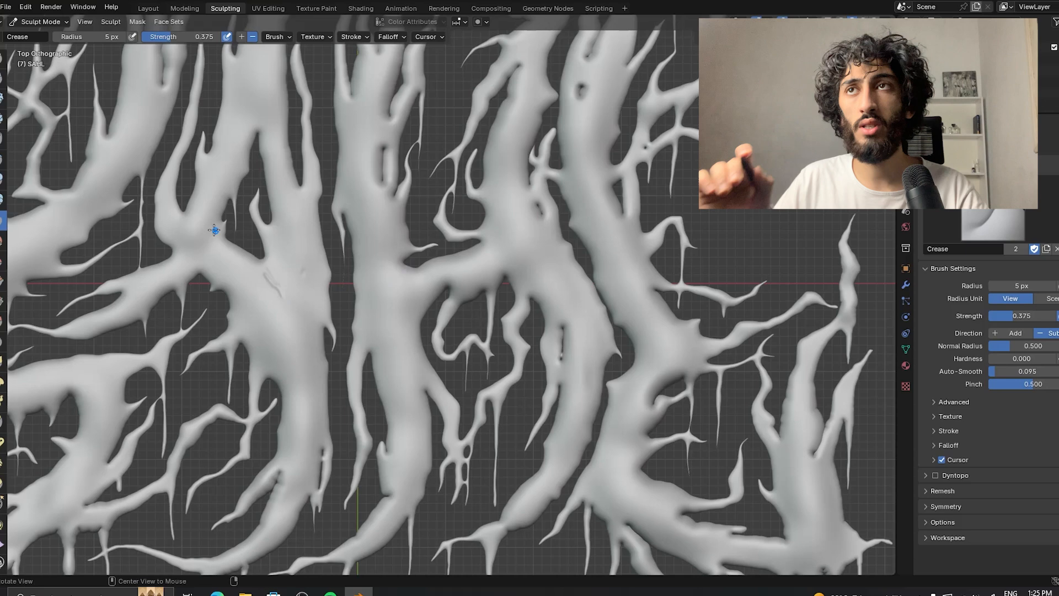
# Carve fine cracks into the letters with the Crease brush at 5 px radius and 0.375 strength.
pyautogui.keyDown('ctrl'); pyautogui.moveTo(214, 230); pyautogui.dragTo(182, 312, button='middle'); pyautogui.keyUp('ctrl')
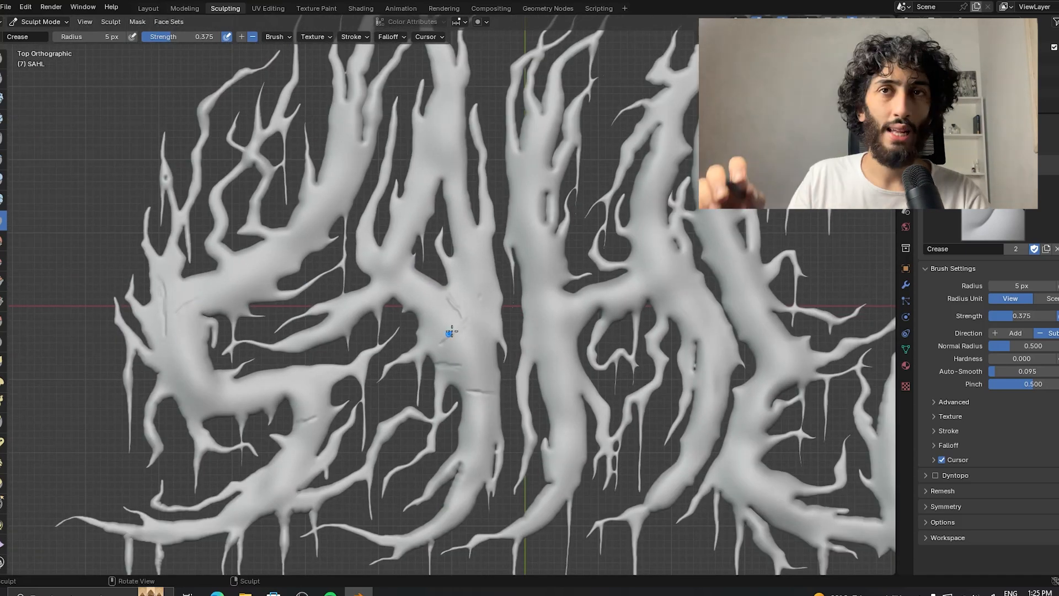
pyautogui.scroll(-1, 450, 333)
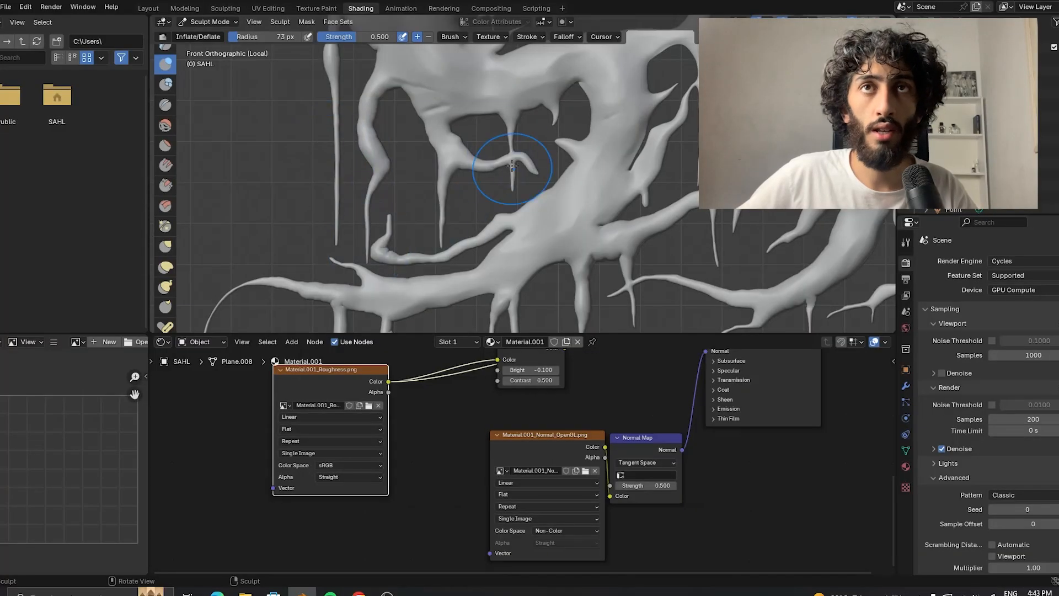
# Shape the logo's thin branch ends with the Snake Hook brush and smooth them at 73 px radius and 0.700 strength.
pyautogui.press('k')
pyautogui.scroll(8, 512, 166)
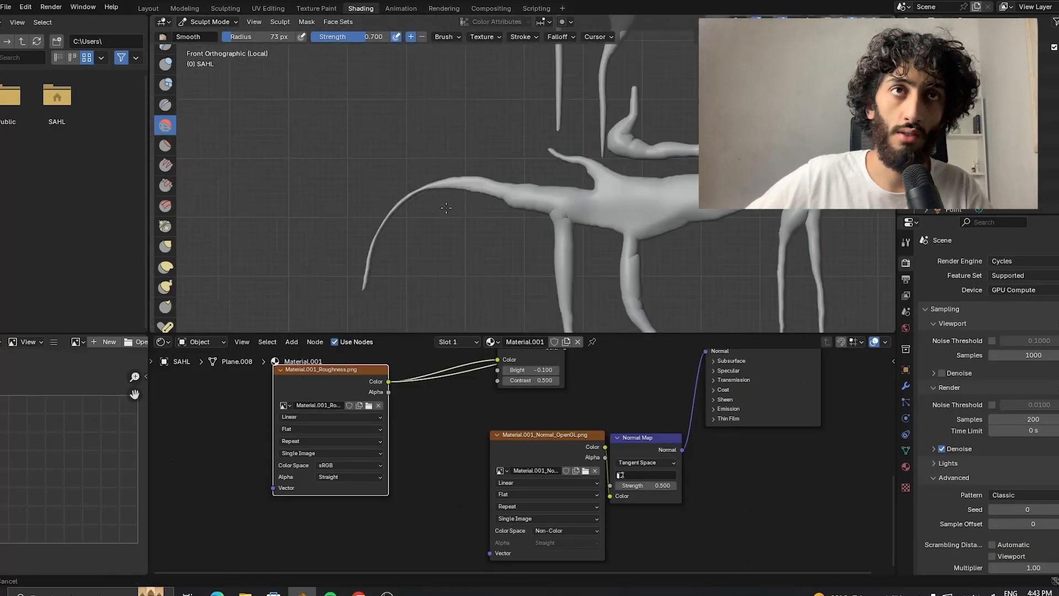
pyautogui.scroll(4, 414, 206)
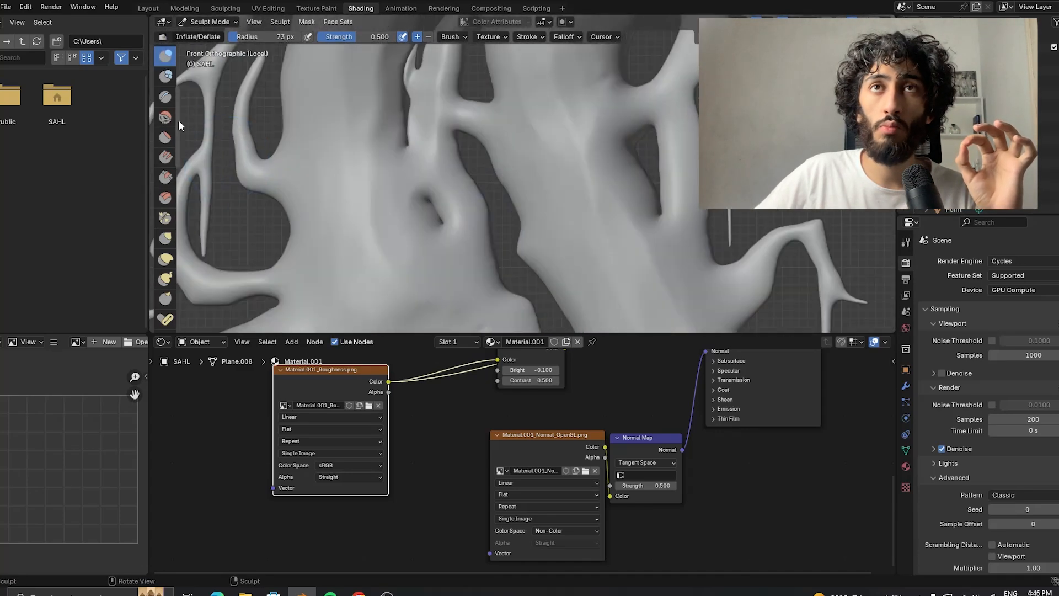
# Smooth the rim of the small hole in the letter body with the Smooth brush at 0.700 strength.
pyautogui.click(165, 117)
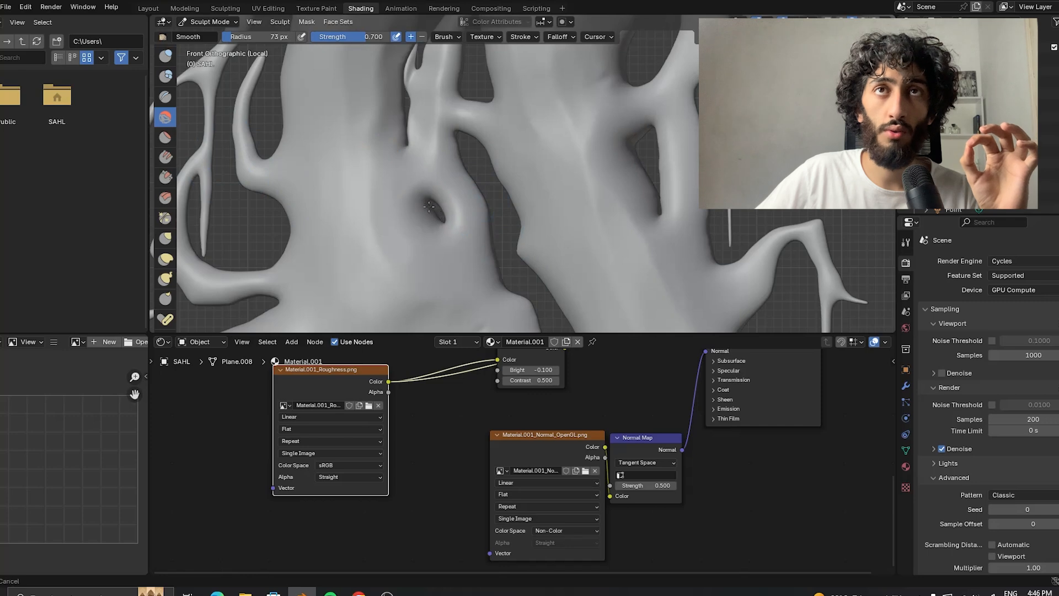
pyautogui.scroll(1, 165, 276)
pyautogui.scroll(3, 265, 248)
# Widen the small holes in the letter bodies by pulling their rims outward with the Snake Hook brush at 73 px and full strength.
pyautogui.click(166, 282)
pyautogui.click(167, 302)
pyautogui.moveTo(357, 257); pyautogui.dragTo(337, 275)
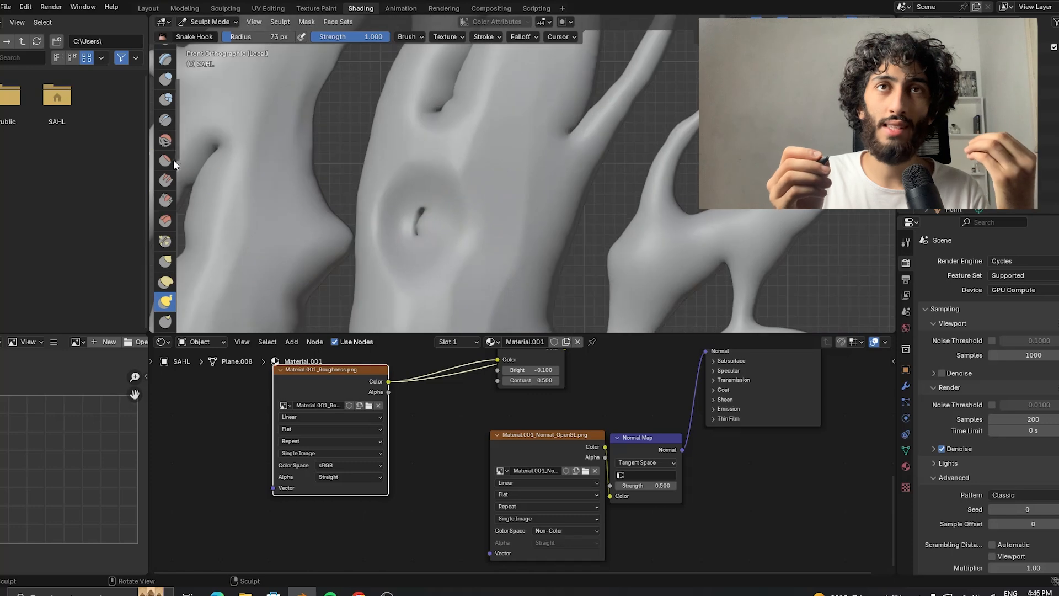
pyautogui.click(166, 286)
pyautogui.click(166, 302)
pyautogui.moveTo(419, 249); pyautogui.dragTo(417, 267)
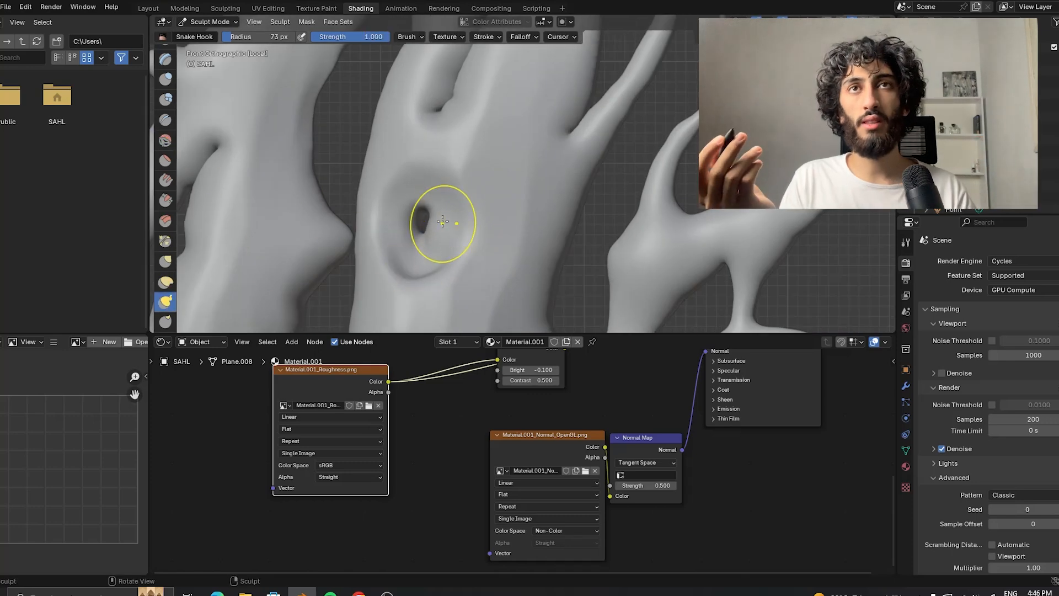
pyautogui.moveTo(445, 225); pyautogui.dragTo(460, 222)
pyautogui.moveTo(425, 187); pyautogui.dragTo(425, 171)
pyautogui.moveTo(405, 223); pyautogui.dragTo(394, 225)
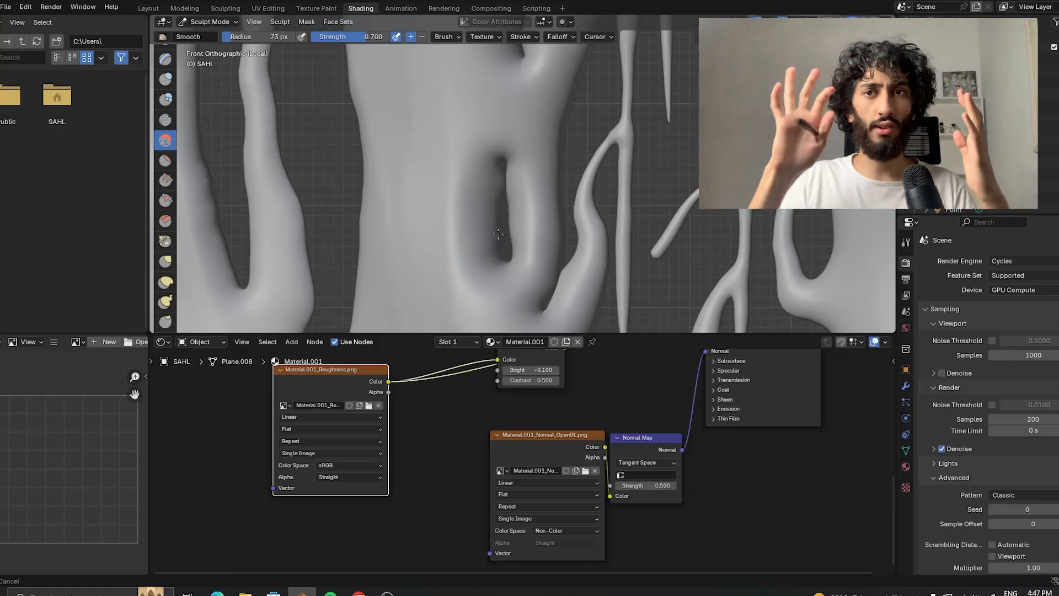
pyautogui.click(166, 301)
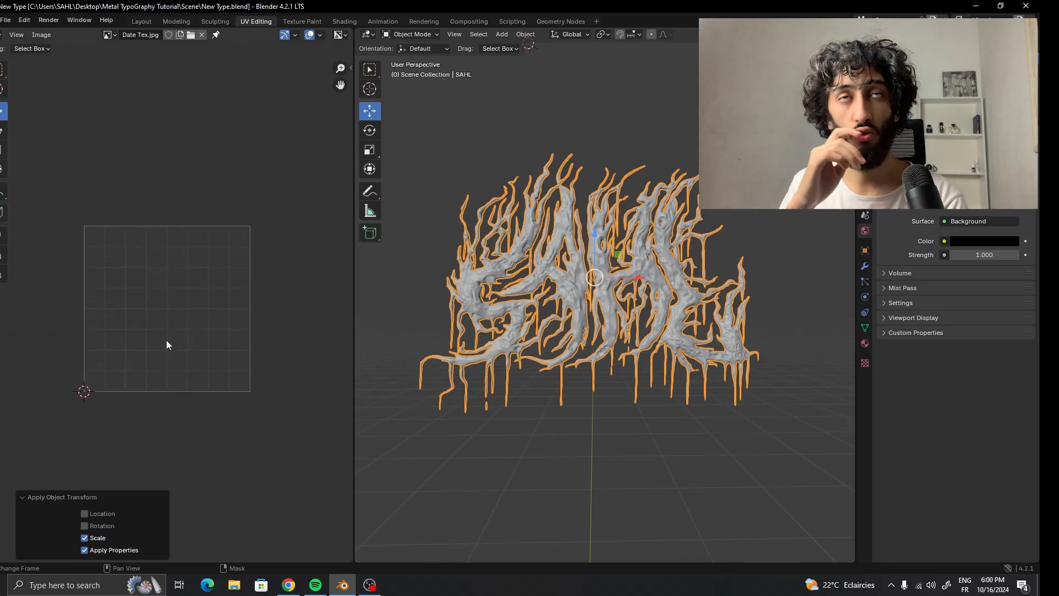
# Unwrap the entire logo mesh with Smart UV Project, using a 66° angle limit, Scaled margin method and 0.000 island margin.
pyautogui.scroll(3, 167, 340)
pyautogui.scroll(1, 700, 299)
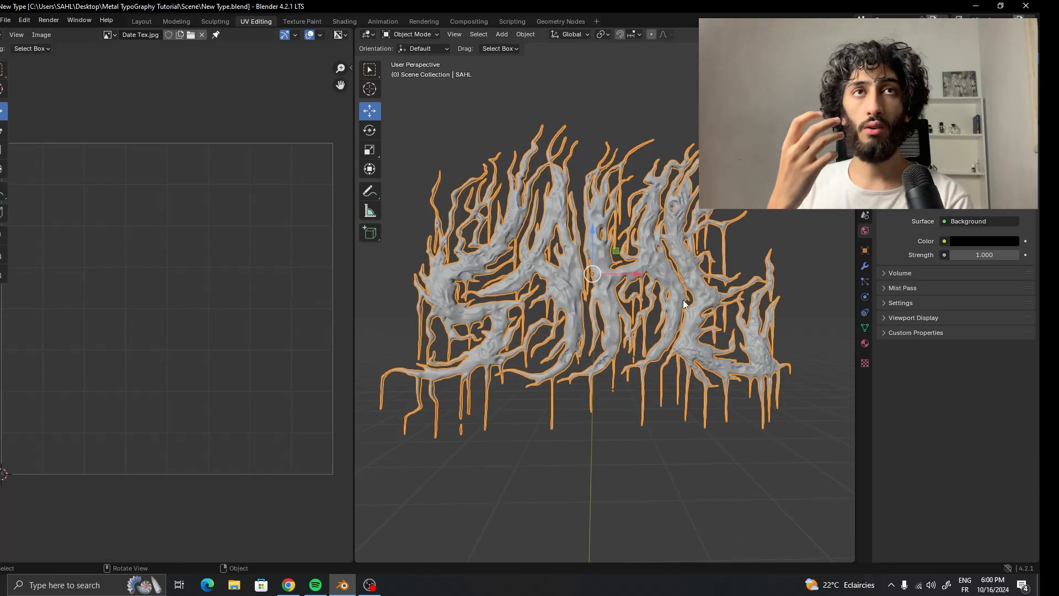
pyautogui.press('Tab')
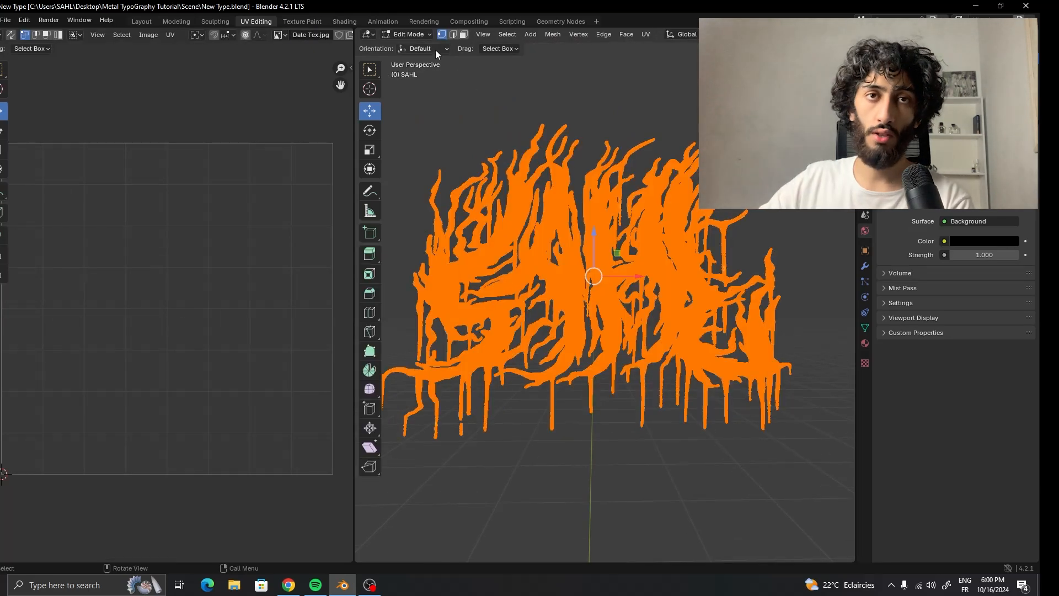
pyautogui.press('u')
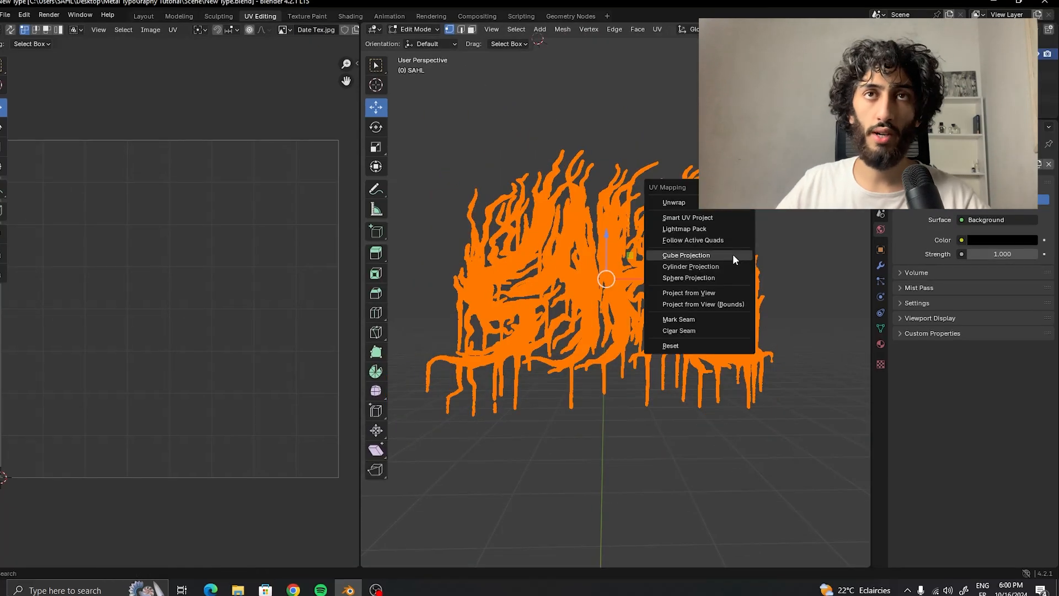
pyautogui.click(672, 220)
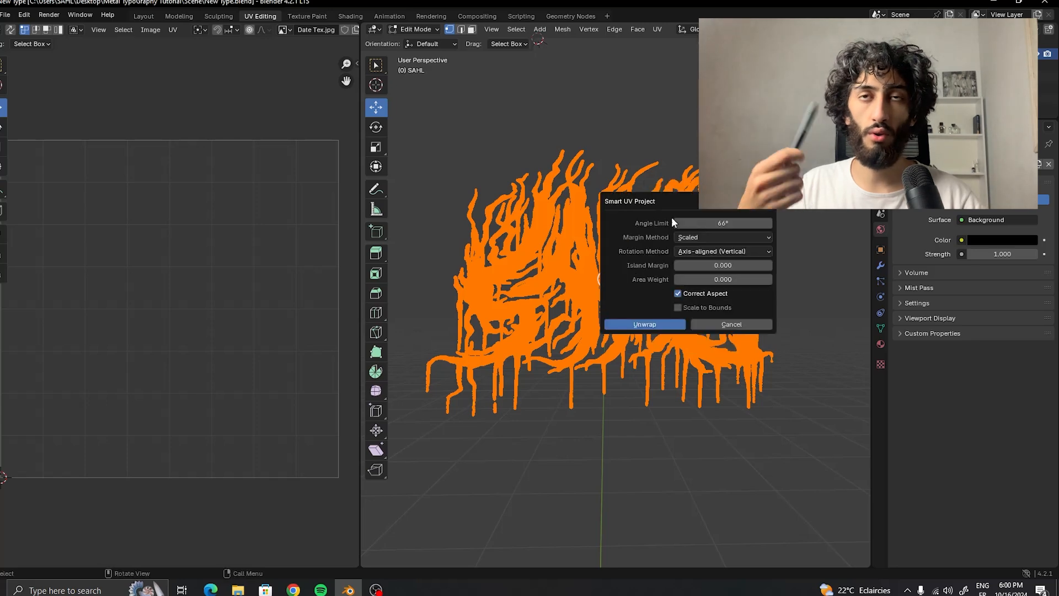
pyautogui.click(646, 324)
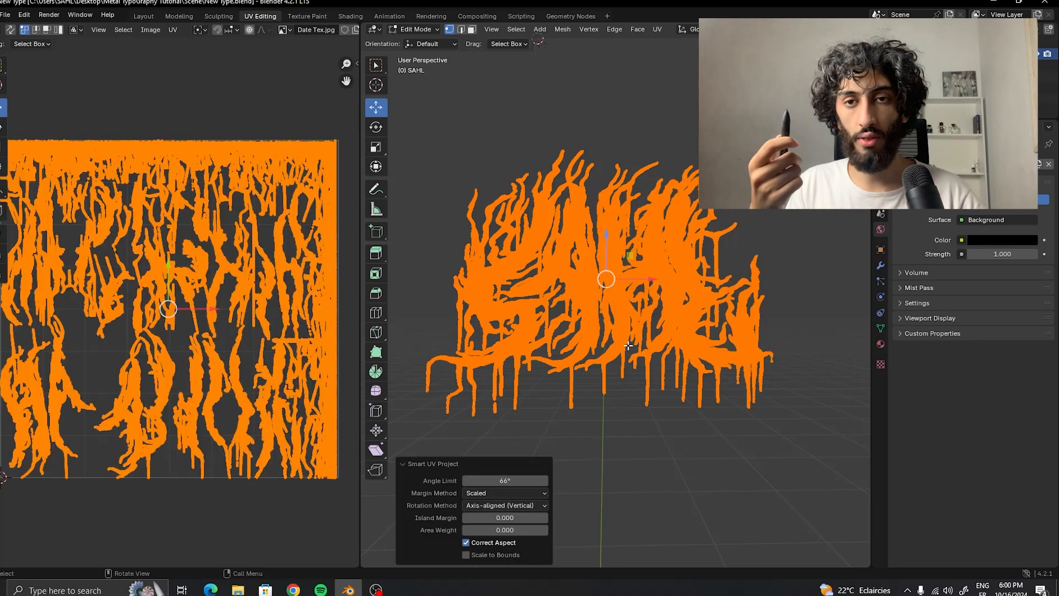
# Examine the logo's unwrapped UV islands up close, including their density and the spread of vertices.
pyautogui.scroll(4, 147, 340)
pyautogui.scroll(-2, 148, 340)
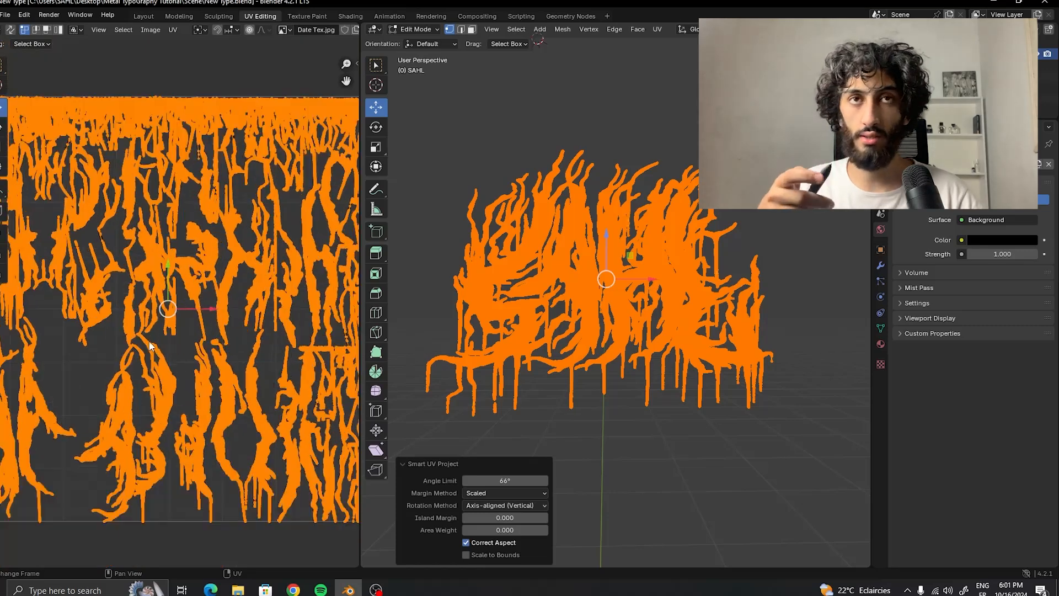
pyautogui.scroll(-3, 231, 267)
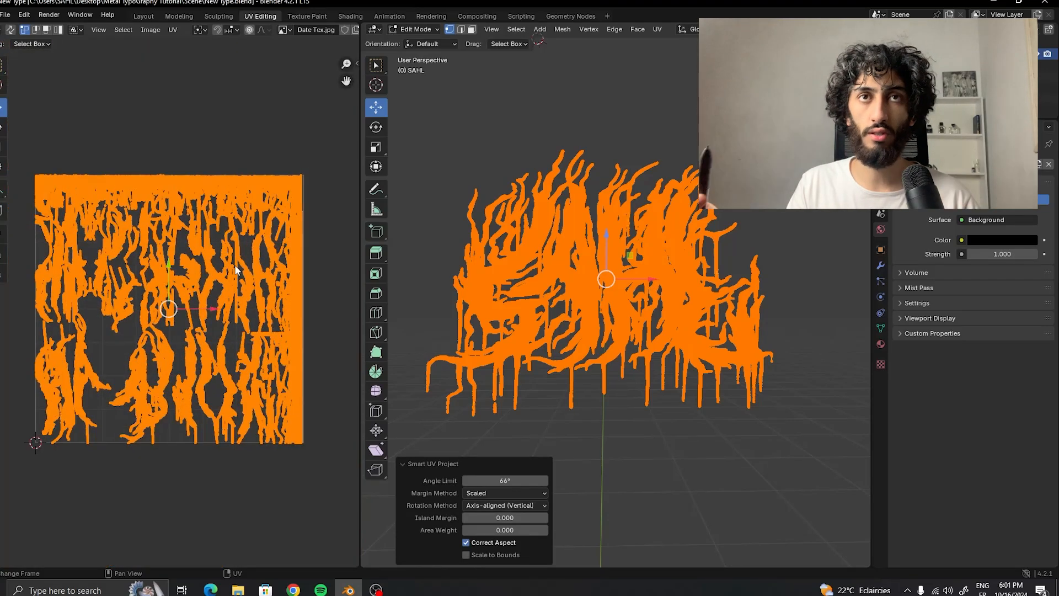
pyautogui.moveTo(238, 267); pyautogui.dragTo(232, 301, button='middle')
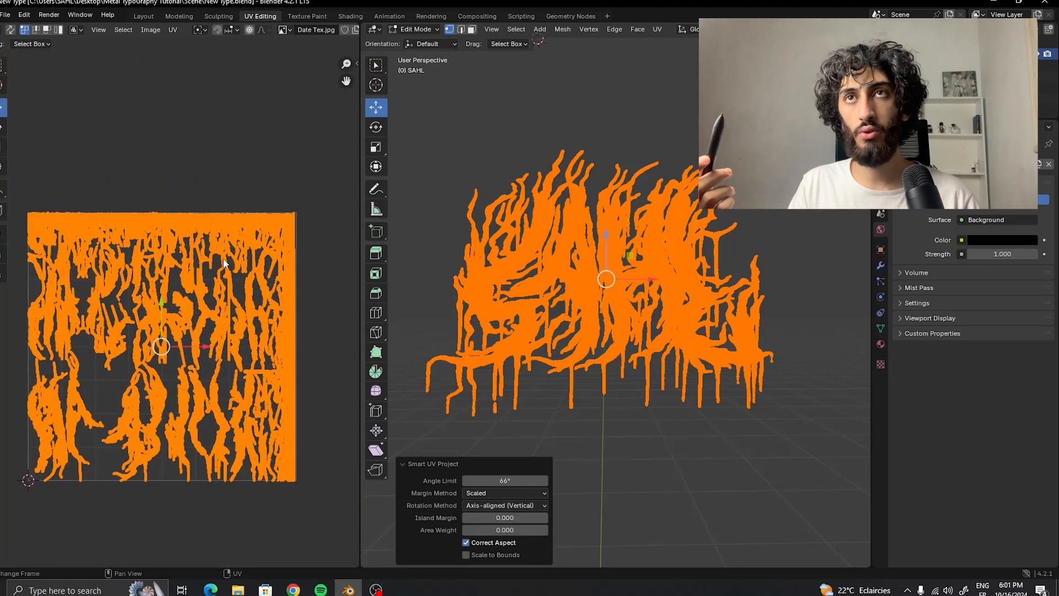
pyautogui.moveTo(359, 311); pyautogui.dragTo(373, 310)
pyautogui.click(289, 333)
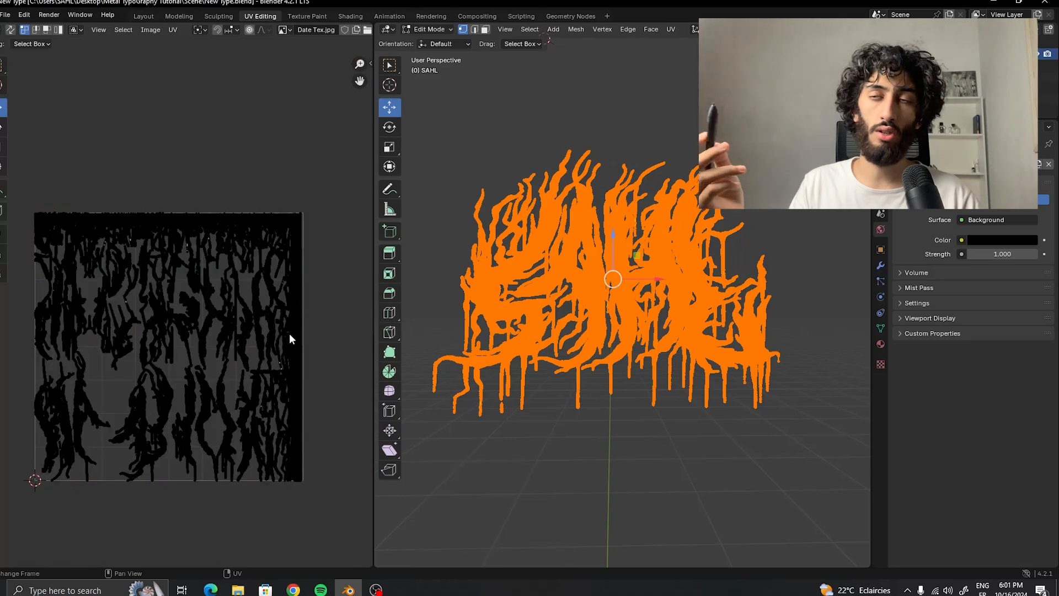
pyautogui.scroll(6, 246, 306)
pyautogui.scroll(5, 247, 308)
pyautogui.moveTo(247, 308); pyautogui.dragTo(227, 274, button='middle')
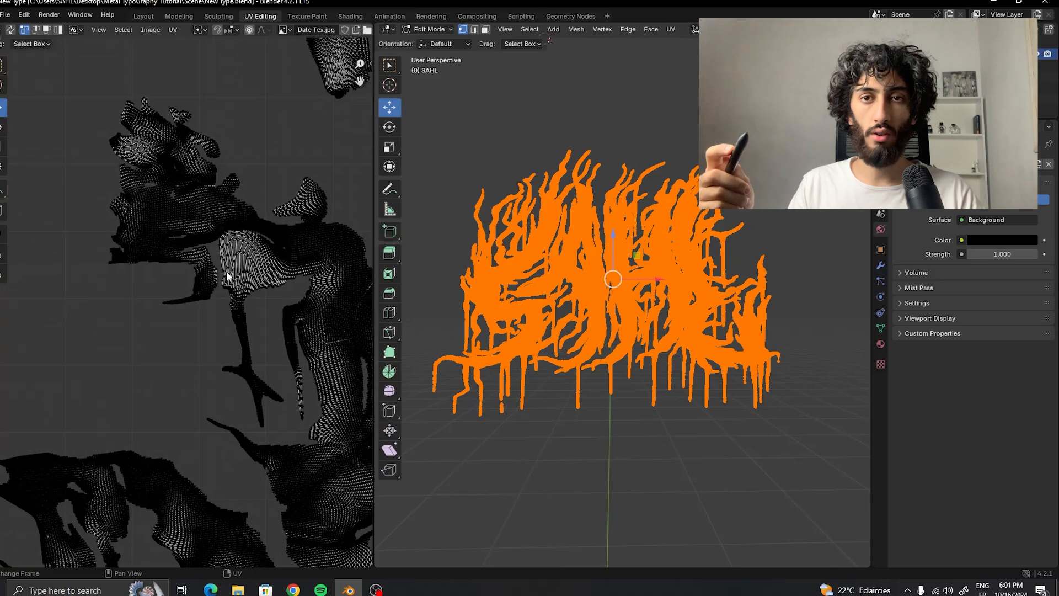
pyautogui.scroll(5, 221, 287)
pyautogui.scroll(-7, 210, 349)
pyautogui.scroll(-3, 209, 348)
pyautogui.scroll(8, 231, 353)
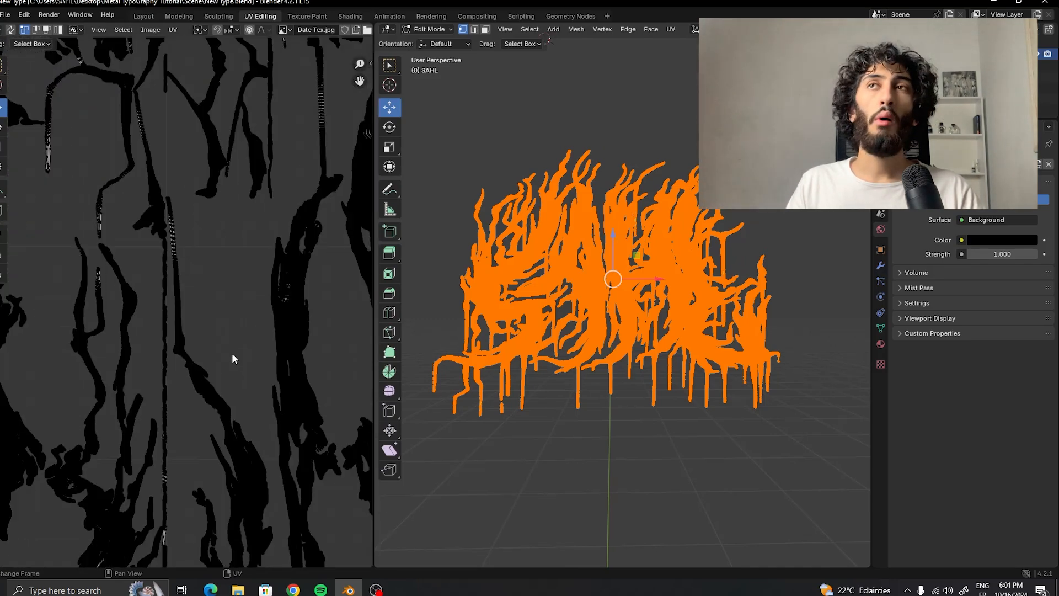
pyautogui.scroll(-10, 114, 340)
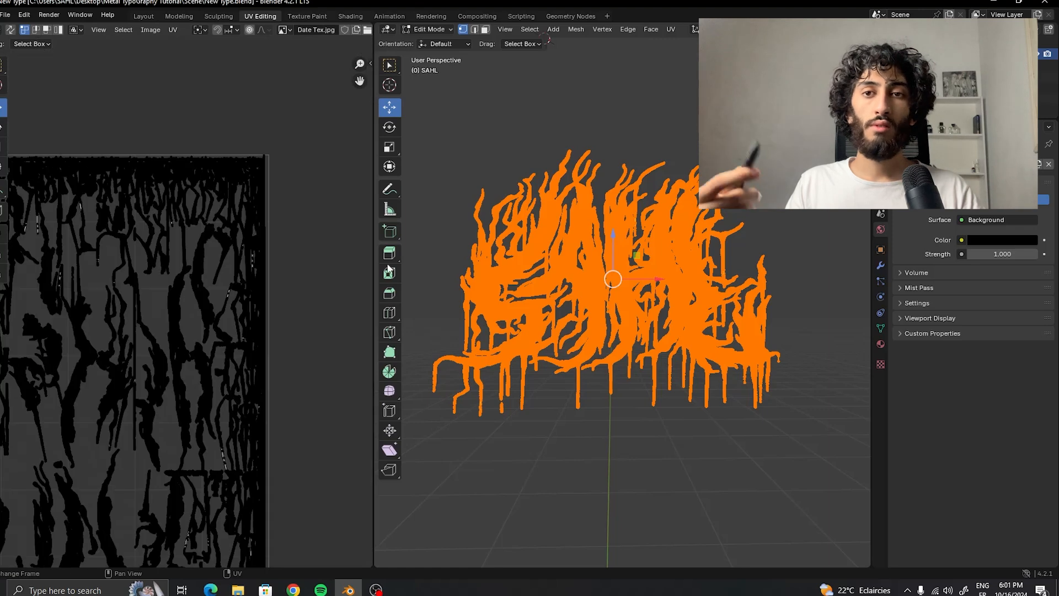
pyautogui.scroll(-5, 441, 331)
pyautogui.moveTo(203, 356); pyautogui.dragTo(313, 282, button='middle')
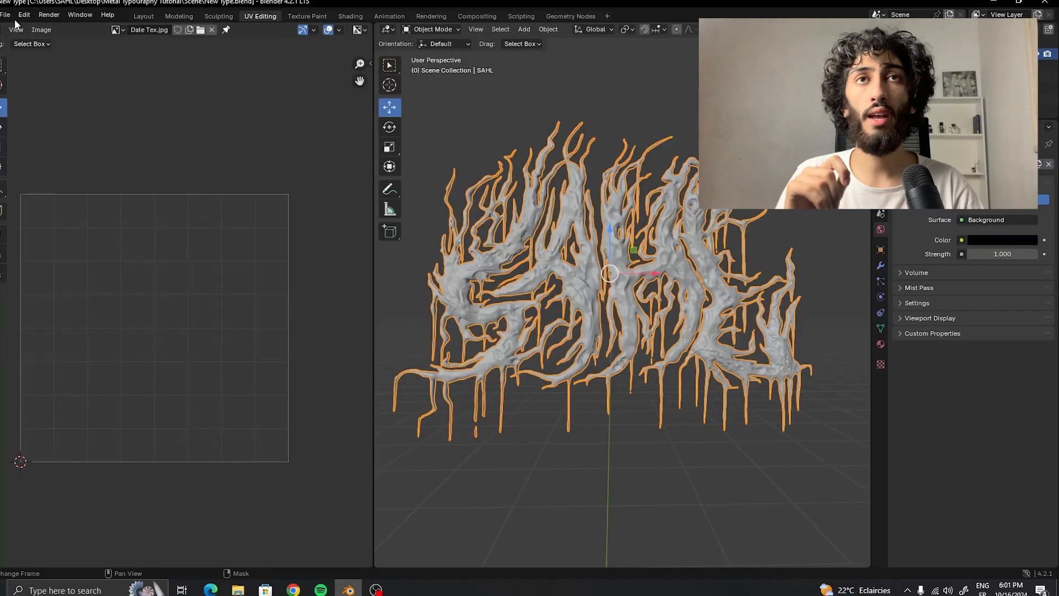
# Export the logo as an FBX into the Scene folder, overwriting the existing SAHL.fbx.
pyautogui.click(7, 15)
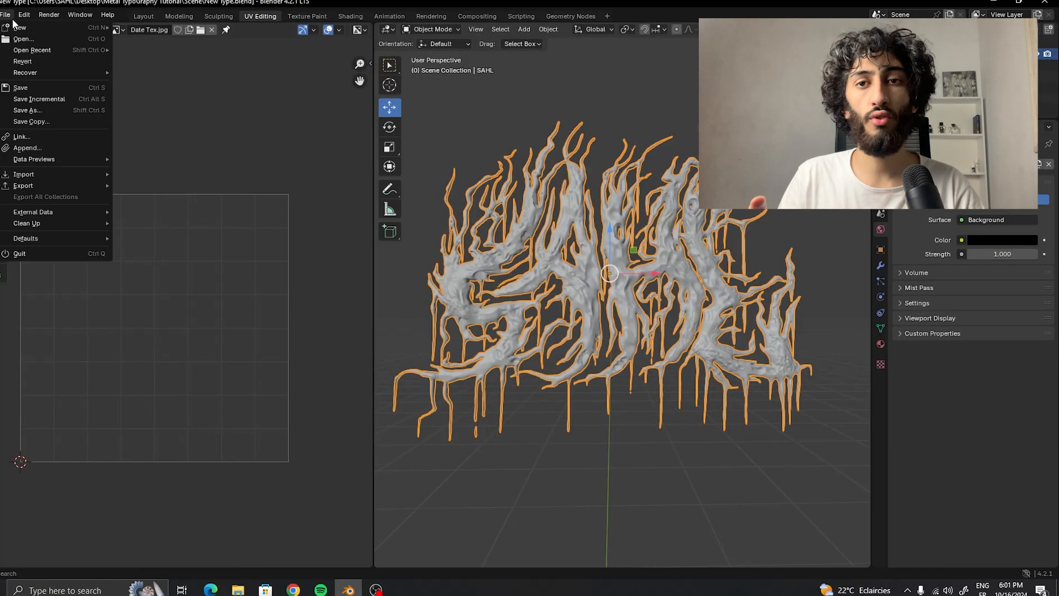
pyautogui.moveTo(102, 184)
pyautogui.click(167, 287)
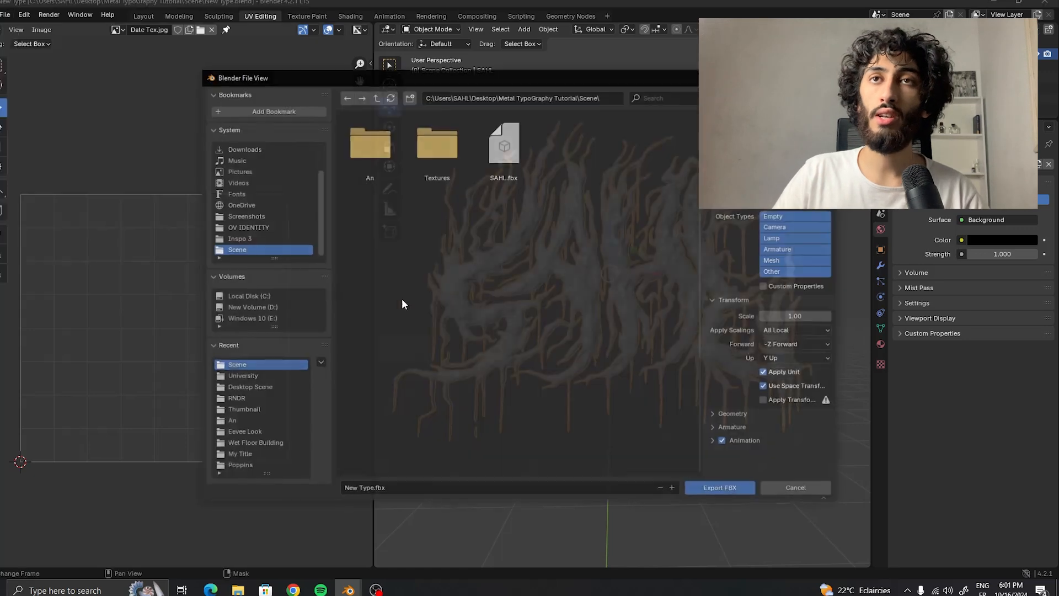
pyautogui.doubleClick(519, 158)
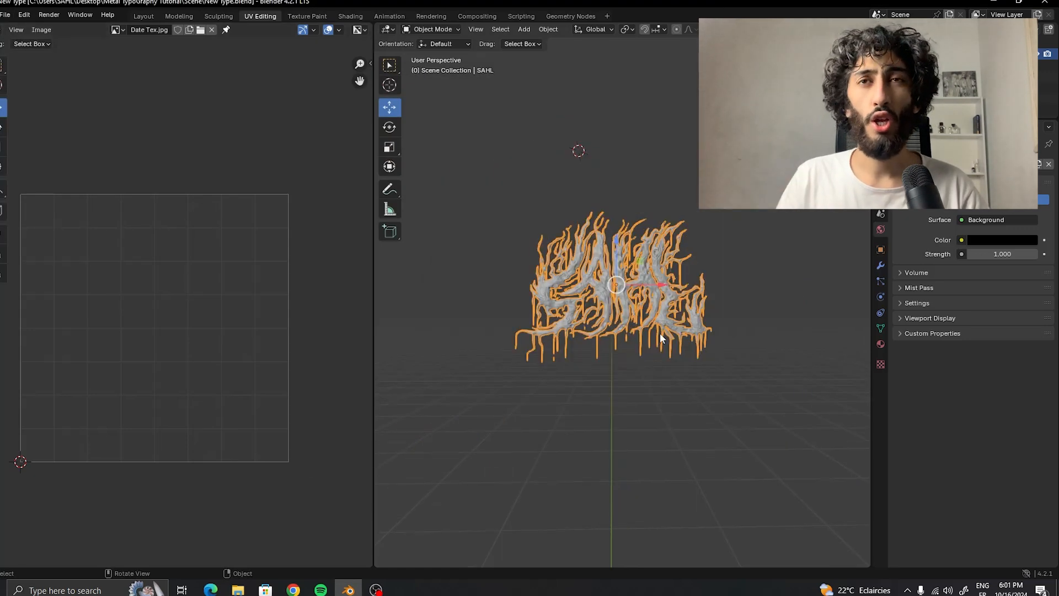
pyautogui.scroll(5, 660, 332)
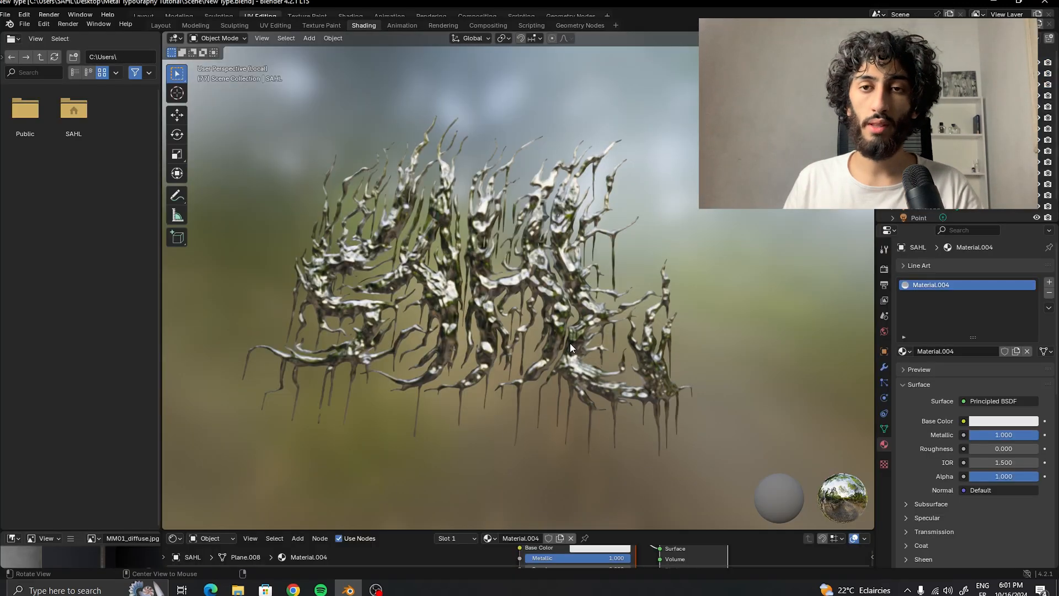
pyautogui.moveTo(571, 343)
pyautogui.mouseDown(button='middle')
pyautogui.moveTo(369, 326)
pyautogui.moveTo(541, 336)
pyautogui.moveTo(472, 332)
pyautogui.moveTo(512, 329)
pyautogui.moveTo(502, 306)
pyautogui.moveTo(470, 343)
pyautogui.moveTo(512, 344)
pyautogui.moveTo(393, 316)
pyautogui.moveTo(655, 314)
pyautogui.moveTo(499, 335)
pyautogui.moveTo(498, 321)
pyautogui.moveTo(489, 331)
pyautogui.moveTo(308, 332)
pyautogui.moveTo(333, 336)
pyautogui.mouseUp(button='middle')
pyautogui.scroll(6, 469, 333)
pyautogui.scroll(-7, 499, 321)
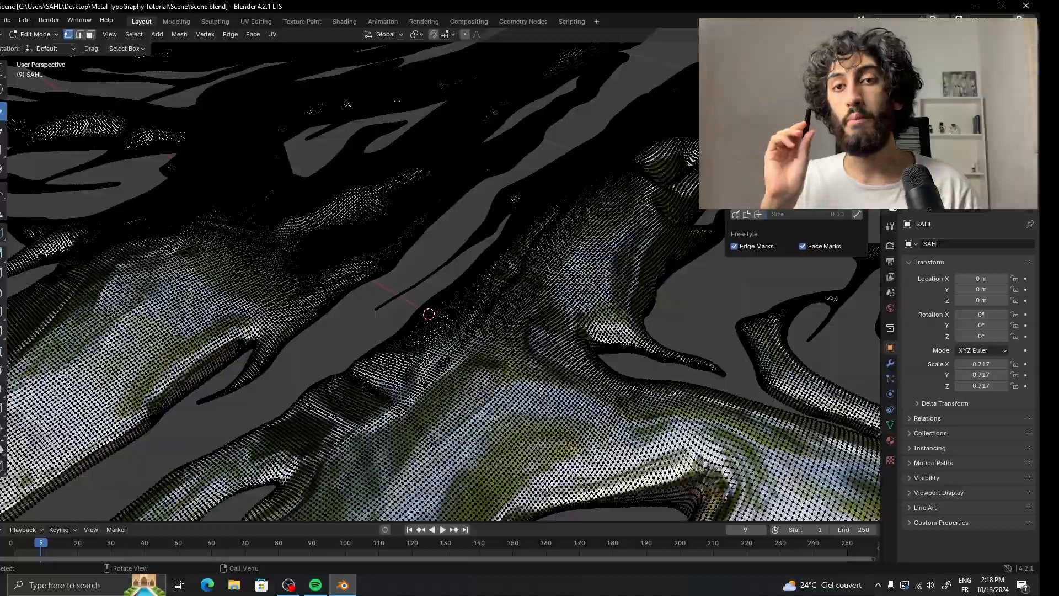
# Display face normals at size 0.04, inspect their direction across the logo's surface and openings, and select the whole mesh.
pyautogui.click(760, 215)
pyautogui.moveTo(794, 215)
pyautogui.mouseDown()
pyautogui.moveTo(774, 215)
pyautogui.moveTo(782, 215)
pyautogui.mouseUp()
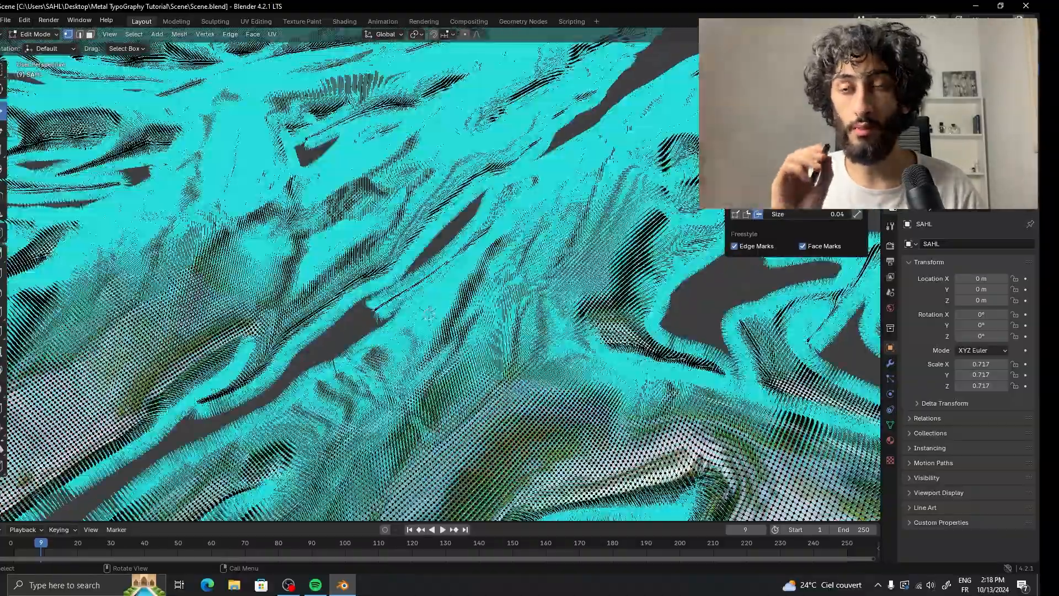
pyautogui.moveTo(519, 315); pyautogui.dragTo(456, 238, button='middle')
pyautogui.scroll(8, 536, 251)
pyautogui.moveTo(577, 260); pyautogui.dragTo(438, 253, button='middle')
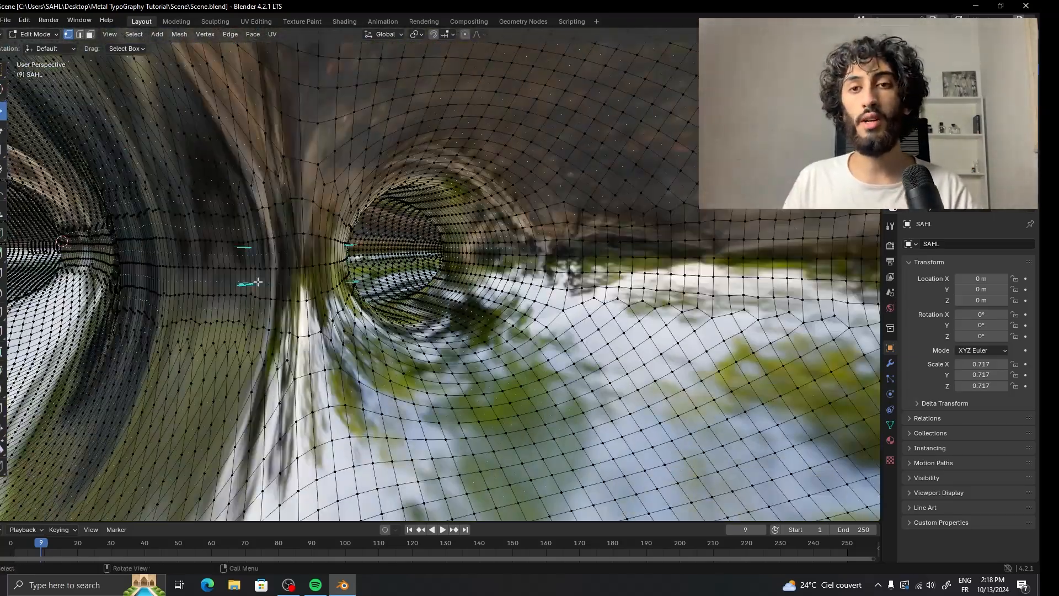
pyautogui.moveTo(252, 272); pyautogui.dragTo(582, 379, button='middle')
pyautogui.scroll(-20, 581, 378)
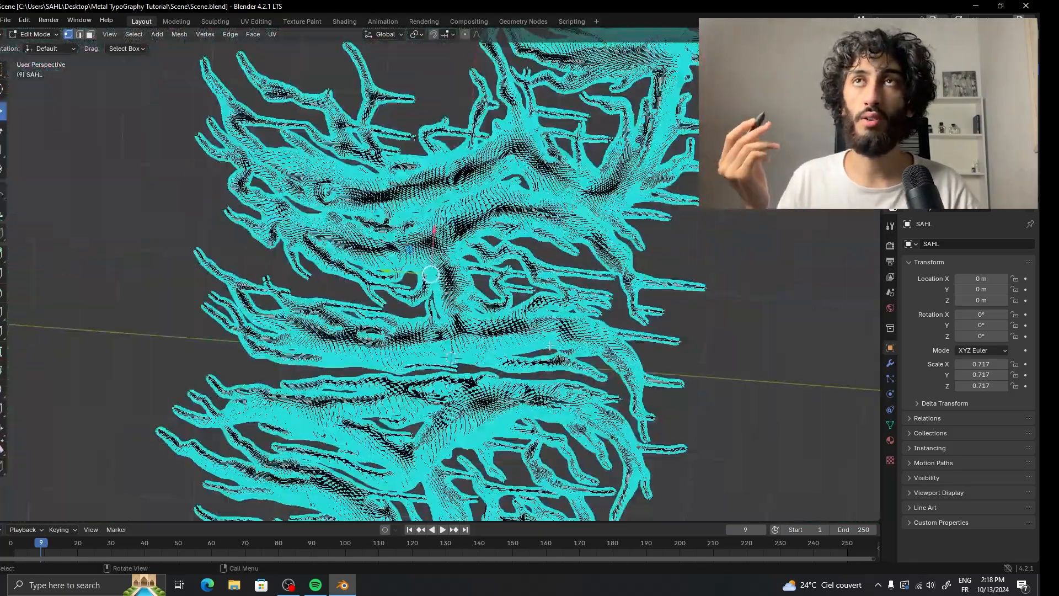
pyautogui.press('a')
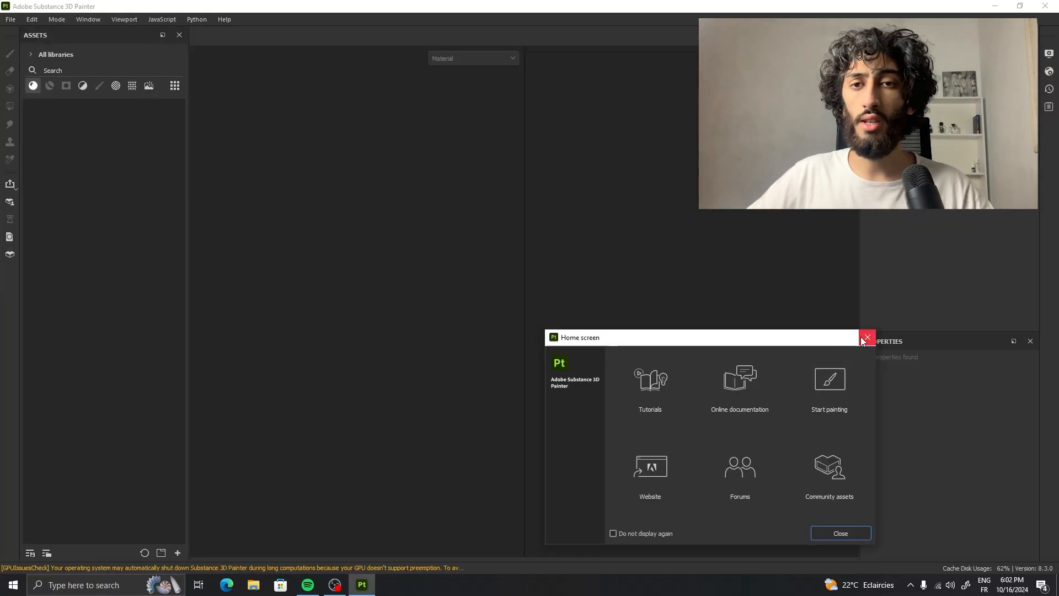
# In Adobe Substance 3D Painter, dismiss the home screen and create a new project from SAHL.fbx with 1024 document resolution.
pyautogui.click(864, 338)
pyautogui.click(10, 20)
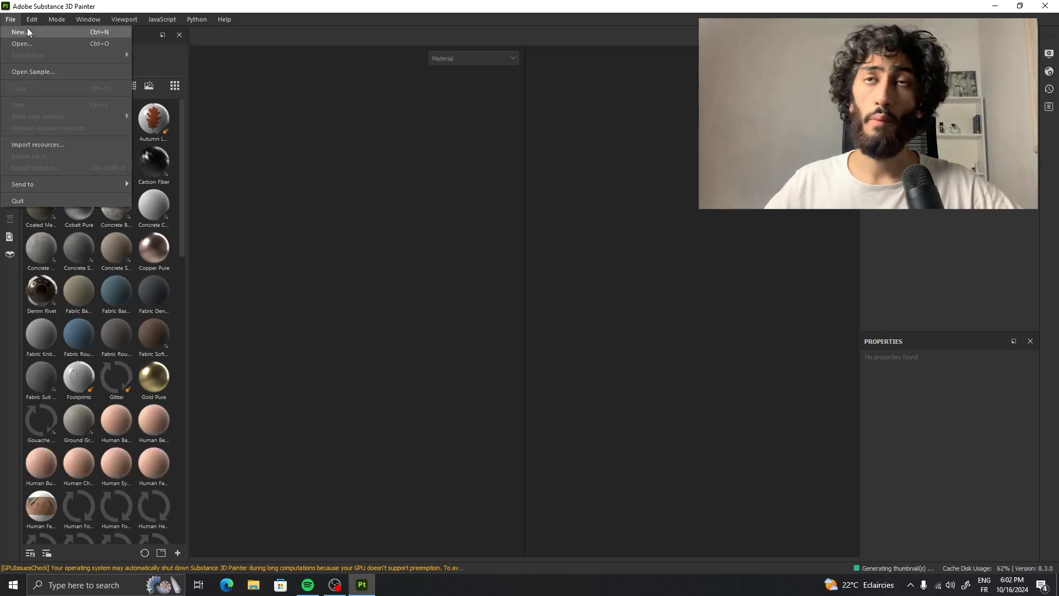
pyautogui.click(28, 29)
pyautogui.click(618, 168)
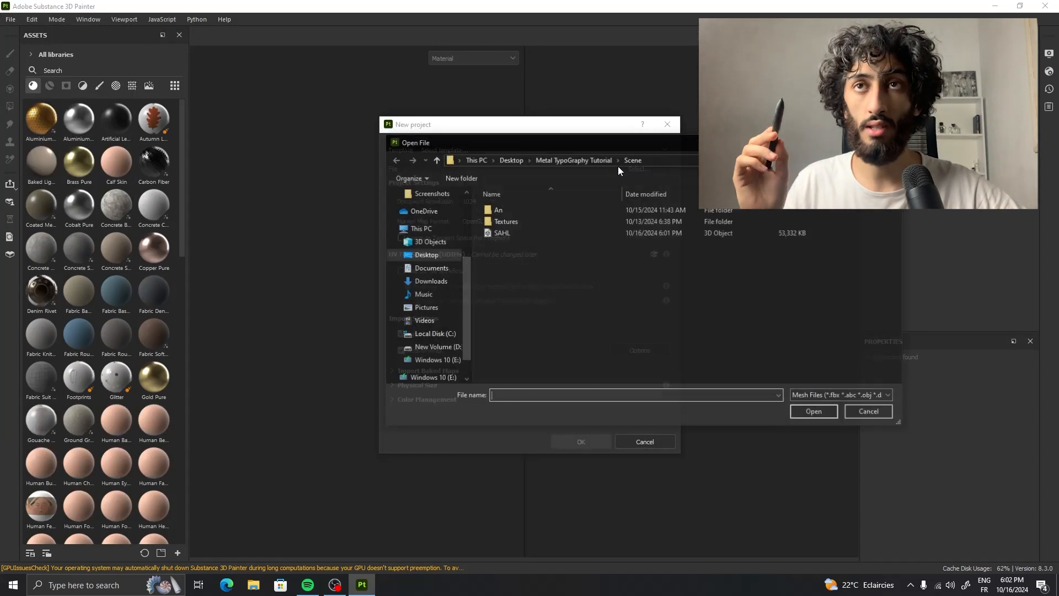
pyautogui.doubleClick(492, 234)
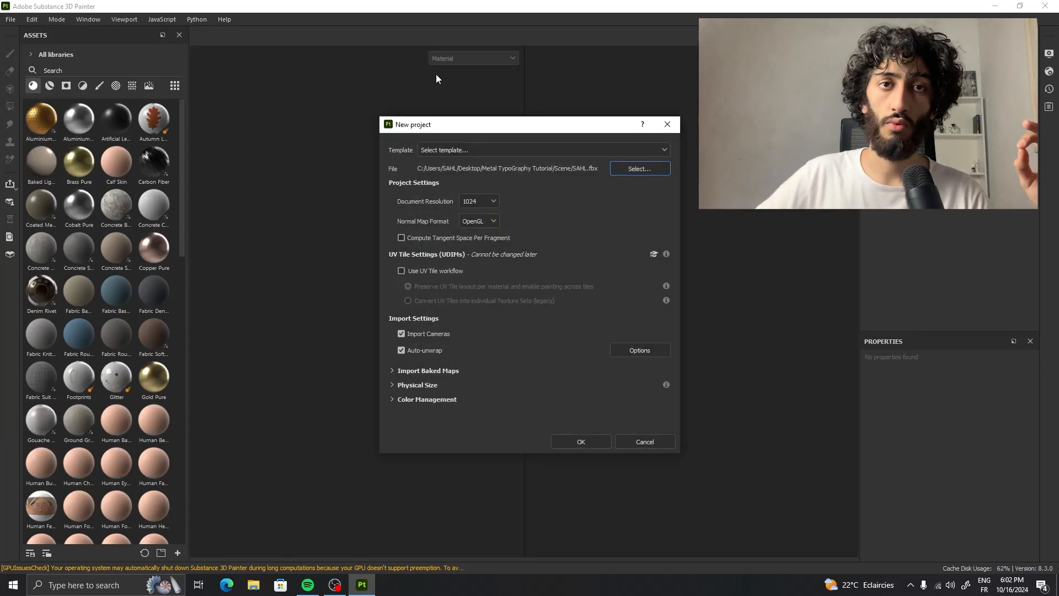
pyautogui.click(590, 443)
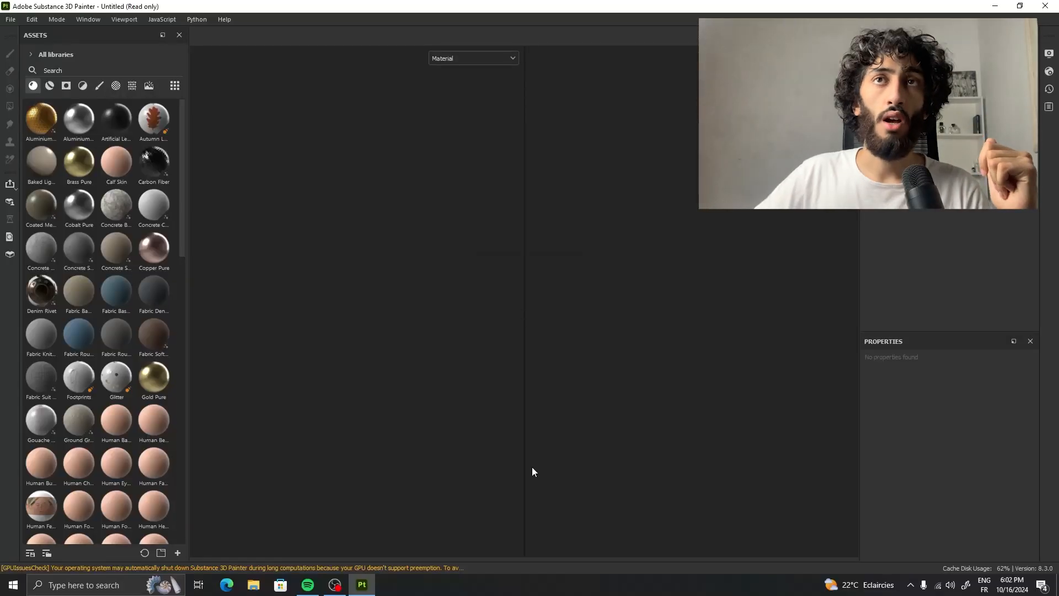
# Enlarge the 3D view relative to the UV view and frame the imported logo.
pyautogui.moveTo(525, 468); pyautogui.dragTo(711, 470)
pyautogui.scroll(4, 449, 299)
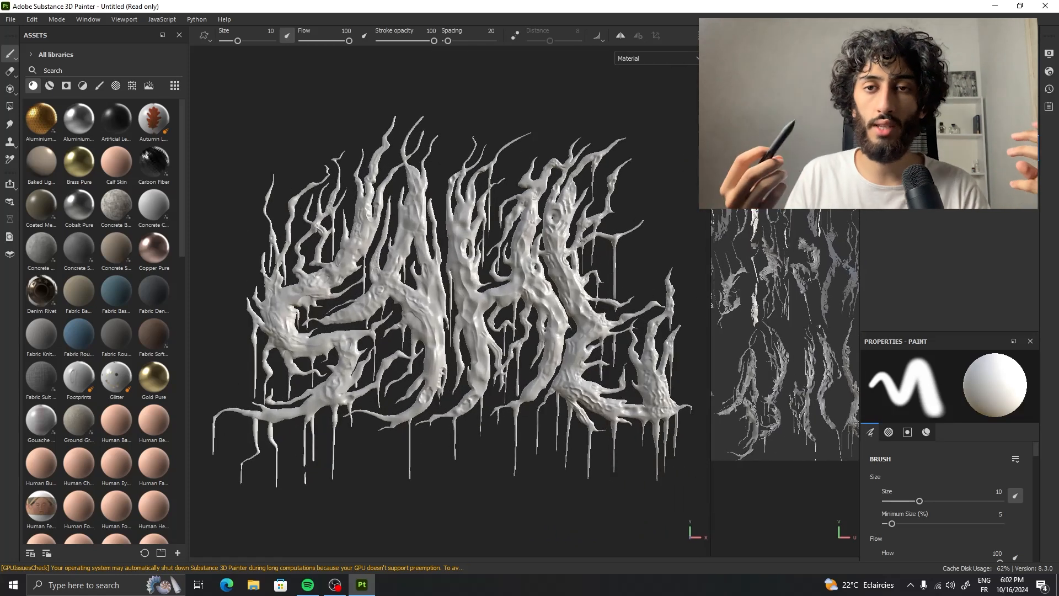
pyautogui.moveTo(494, 239)
pyautogui.keyDown('alt'); pyautogui.mouseDown()
pyautogui.moveTo(453, 245)
pyautogui.moveTo(517, 255)
pyautogui.moveTo(502, 252)
pyautogui.mouseUp(); pyautogui.keyUp('alt')
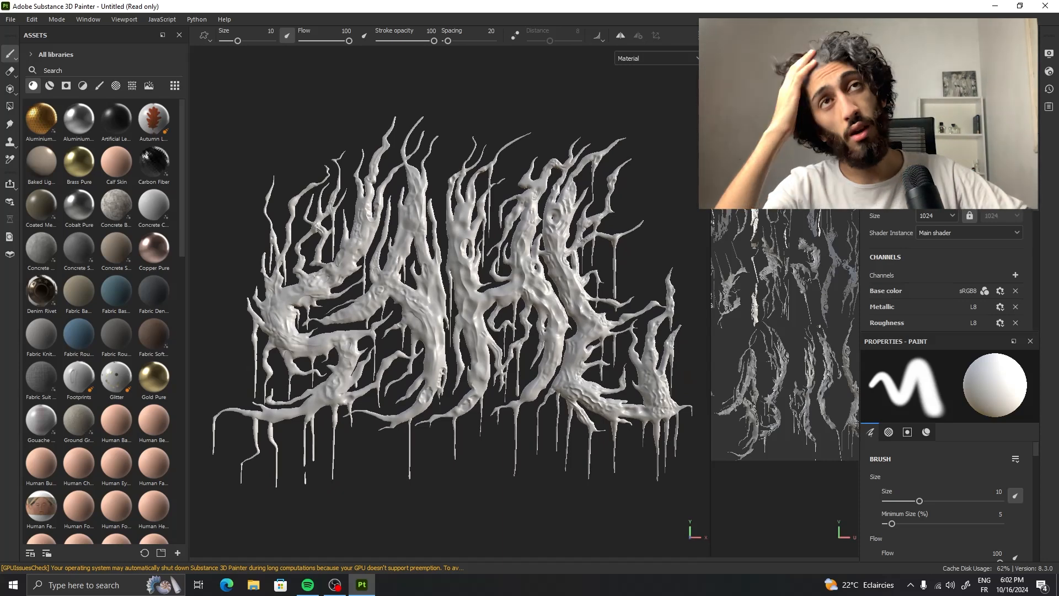
# Enter mesh map baking for Material.001 and load SAHL.fbx as its high definition mesh.
pyautogui.scroll(-5, 981, 221)
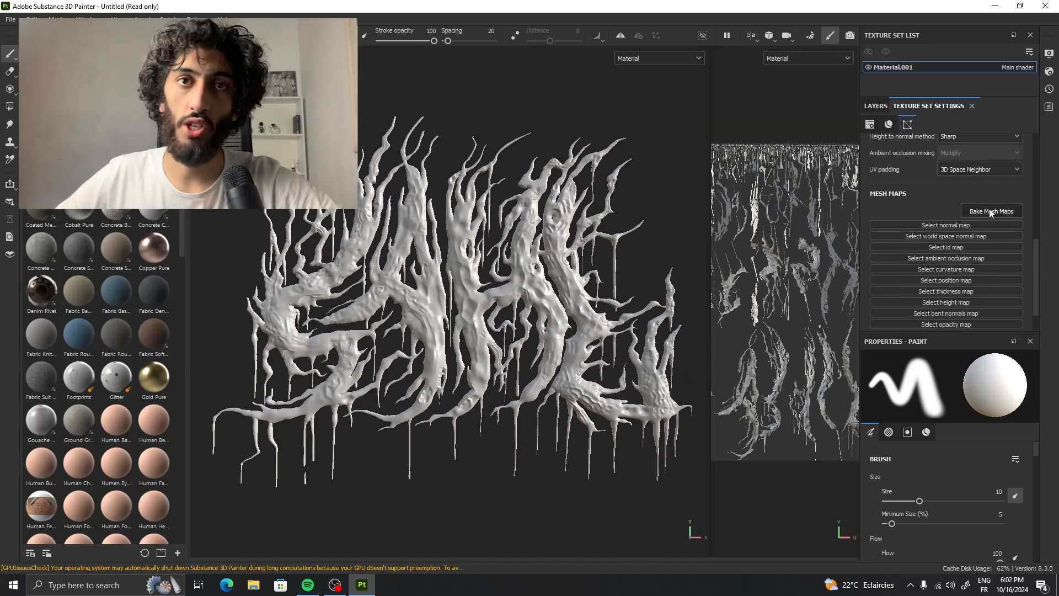
pyautogui.click(990, 213)
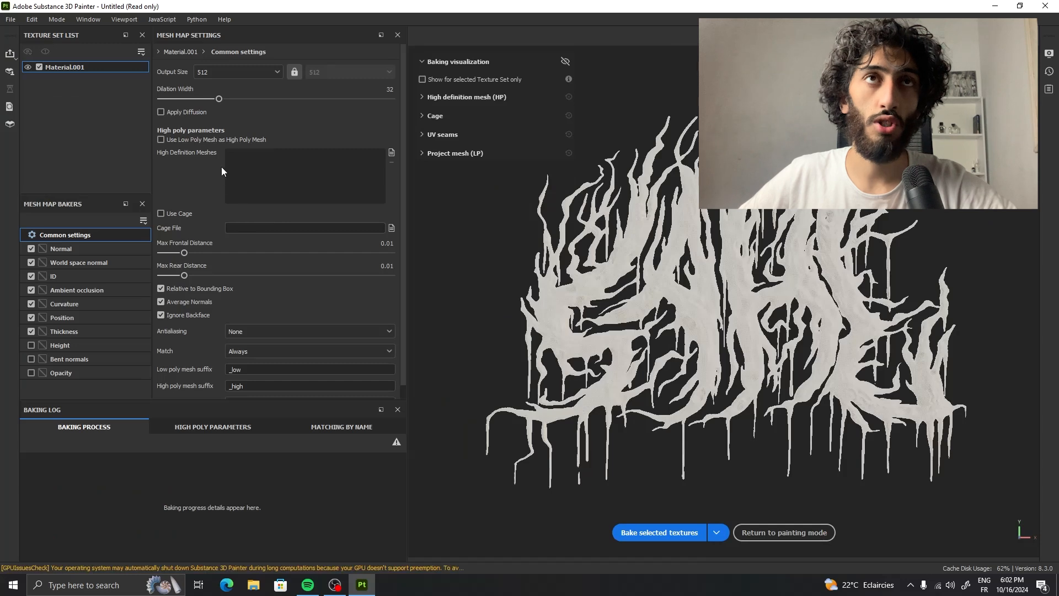
pyautogui.click(391, 152)
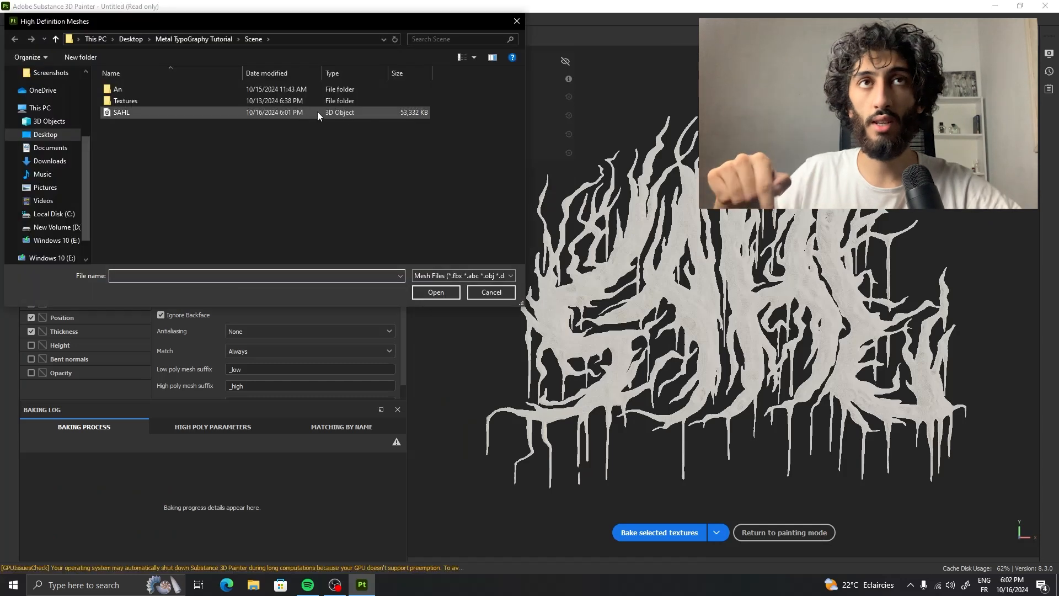
pyautogui.doubleClick(191, 112)
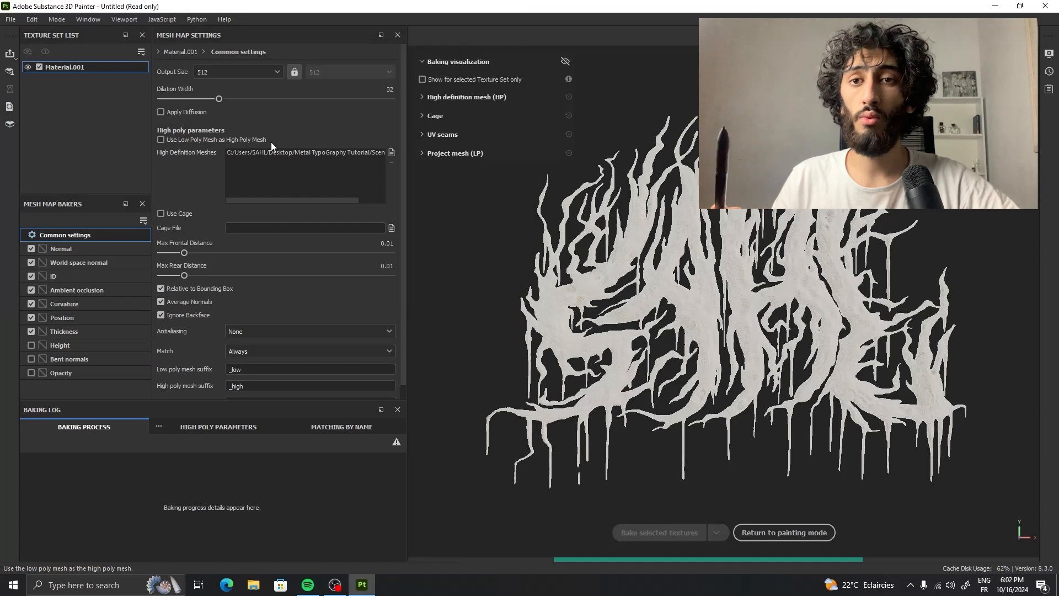
# Set the bake output size to 4096, bake the selected mesh maps and return to painting mode.
pyautogui.click(256, 76)
pyautogui.click(256, 73)
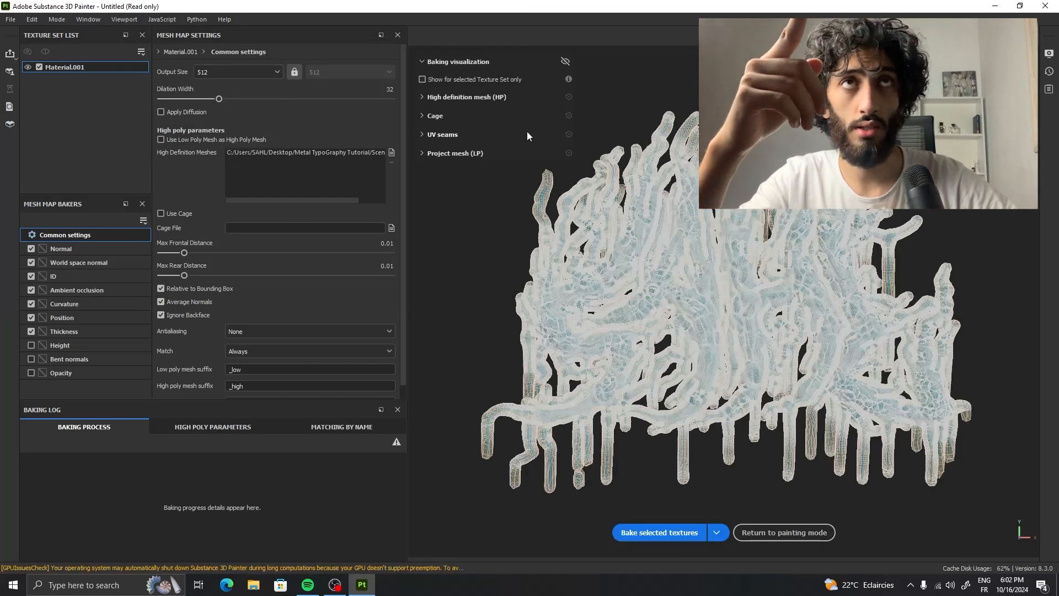
pyautogui.click(277, 72)
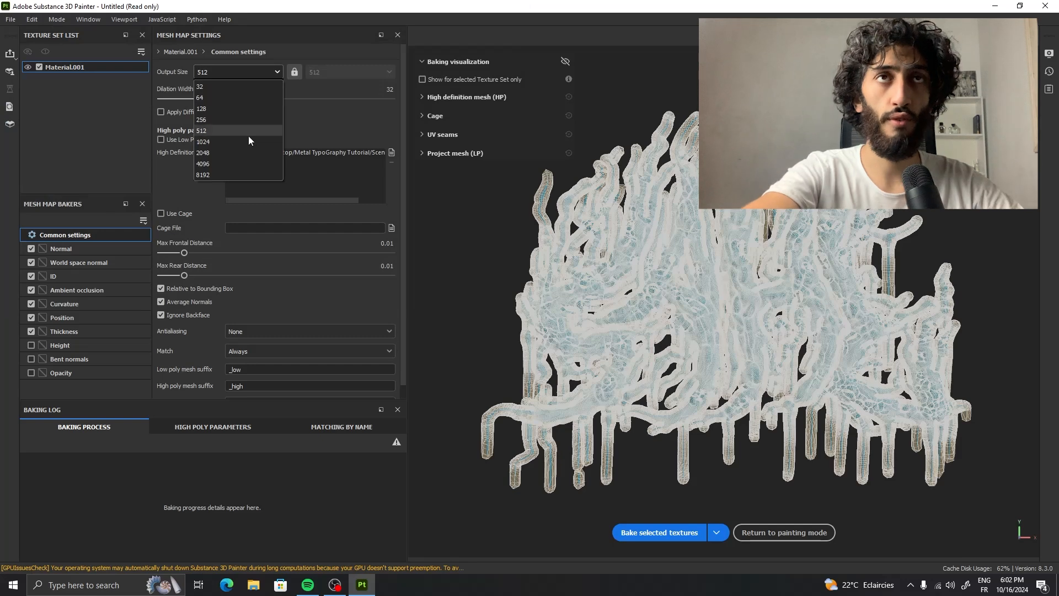
pyautogui.click(224, 162)
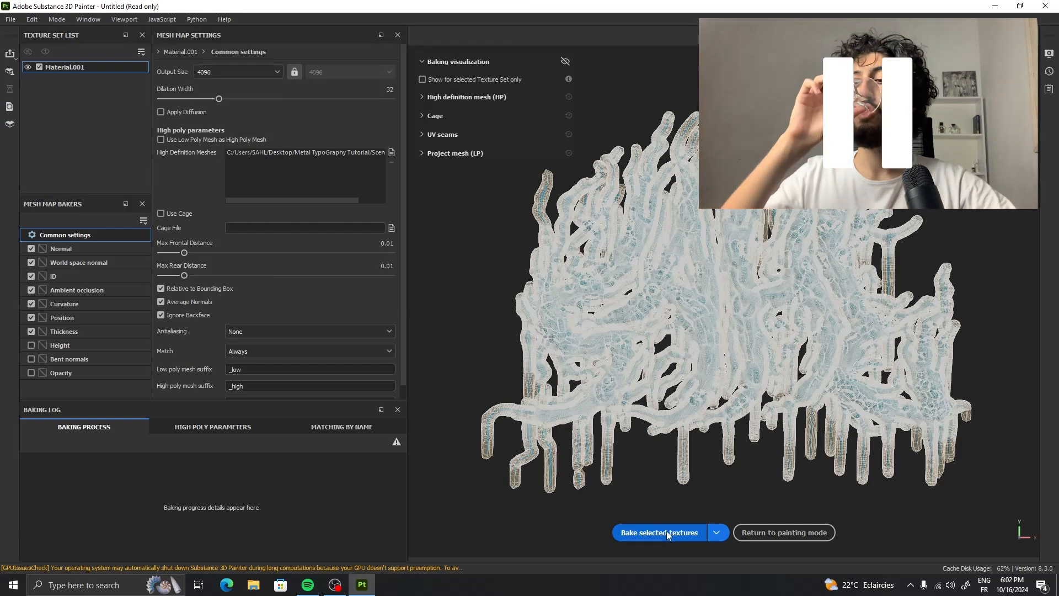
pyautogui.click(669, 533)
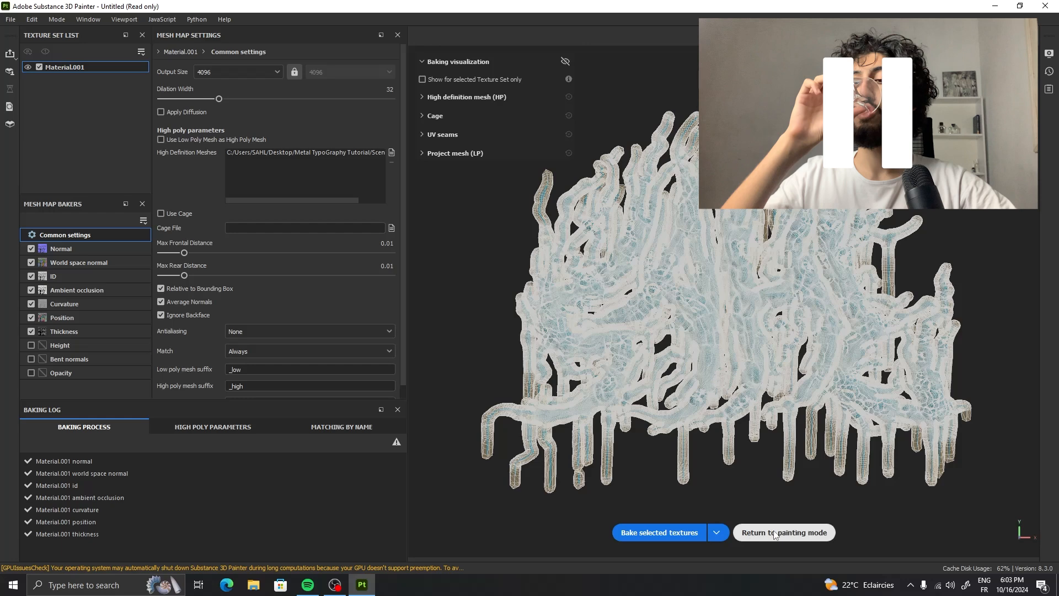
pyautogui.click(774, 533)
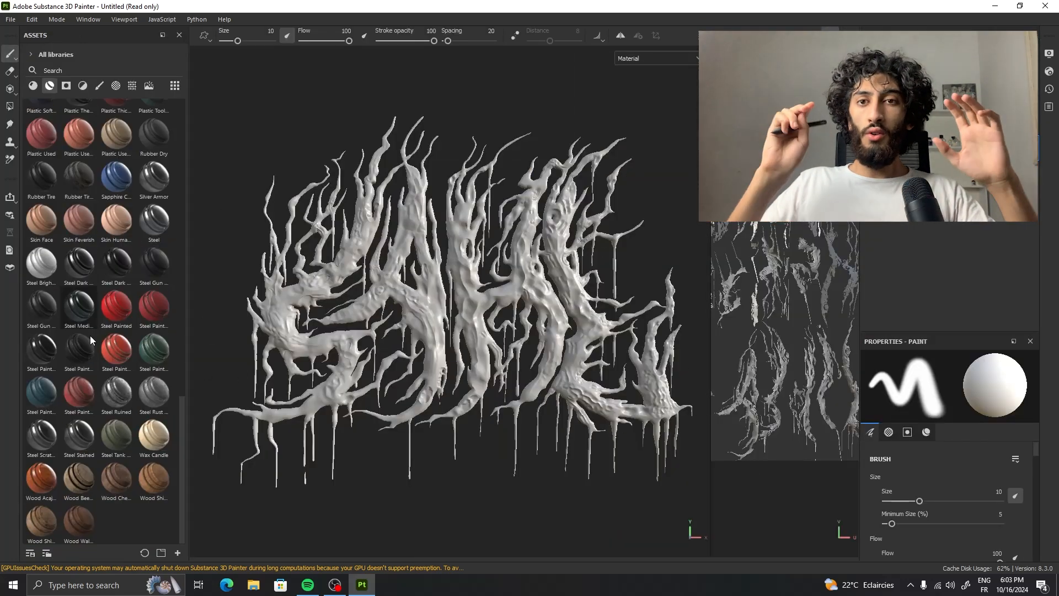
# Add the Steel Stained smart material above Layer 1 and check its surface on the logo up close.
pyautogui.moveTo(81, 451); pyautogui.dragTo(916, 137)
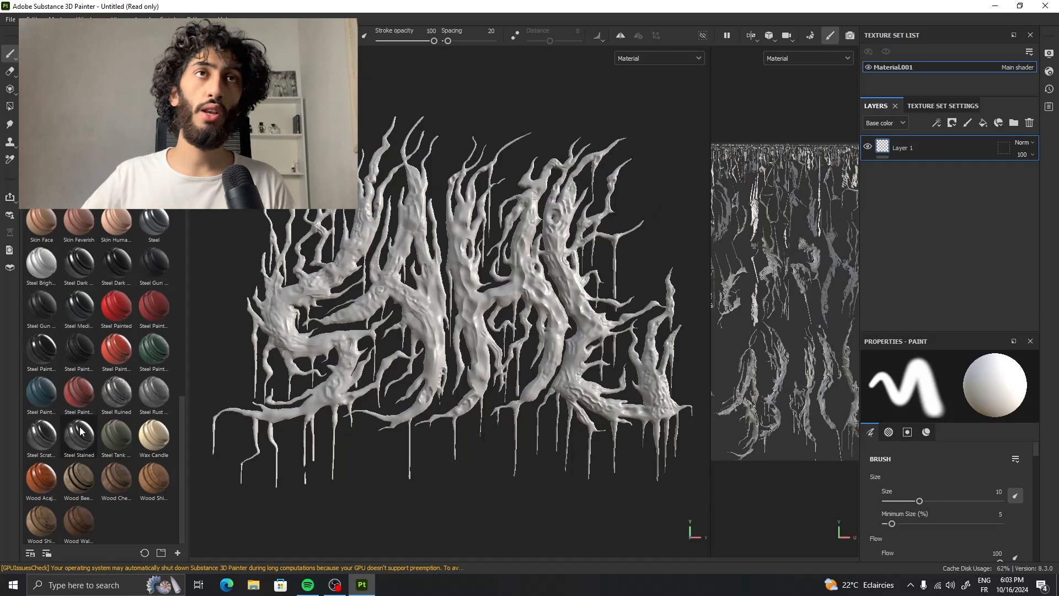
pyautogui.moveTo(79, 452)
pyautogui.moveTo(80, 451); pyautogui.dragTo(909, 142)
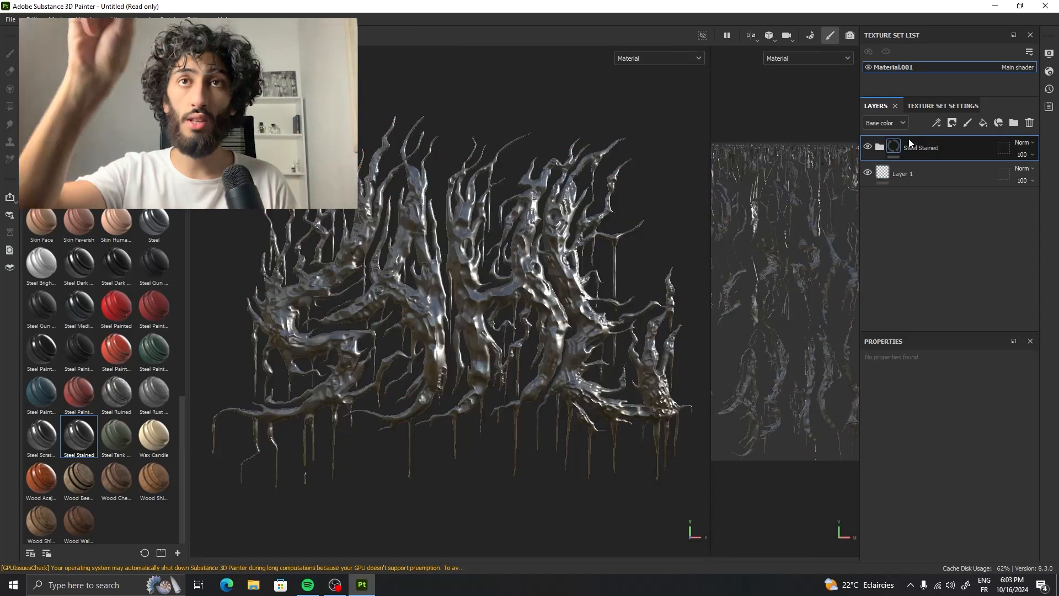
pyautogui.scroll(8, 462, 285)
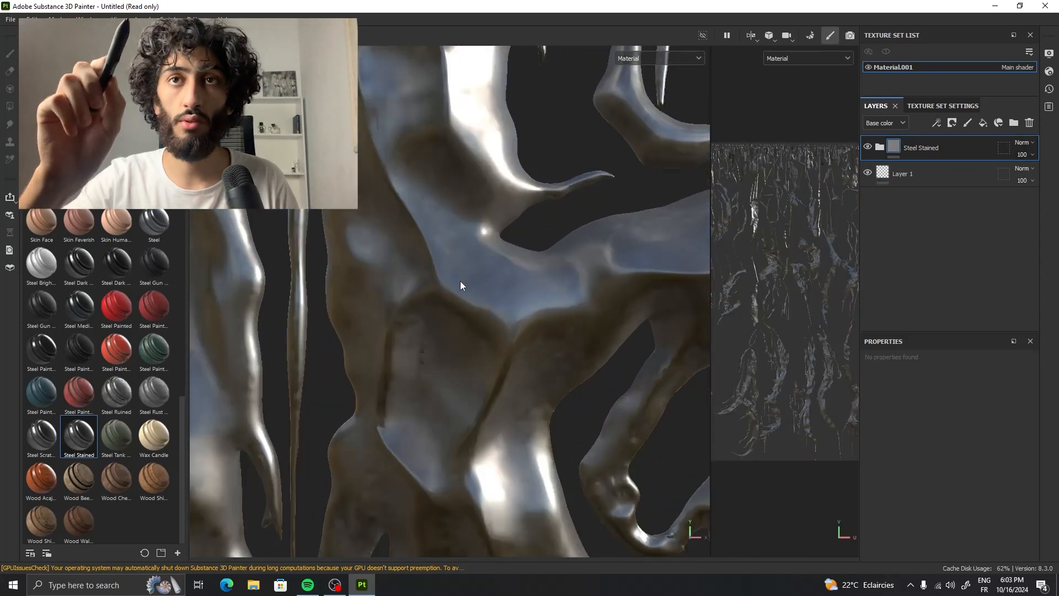
# Set the Material.001 texture set size to 4096 and check the sharper surface across the whole logo.
pyautogui.keyDown('alt'); pyautogui.moveTo(461, 284); pyautogui.dragTo(463, 341); pyautogui.keyUp('alt')
pyautogui.click(943, 106)
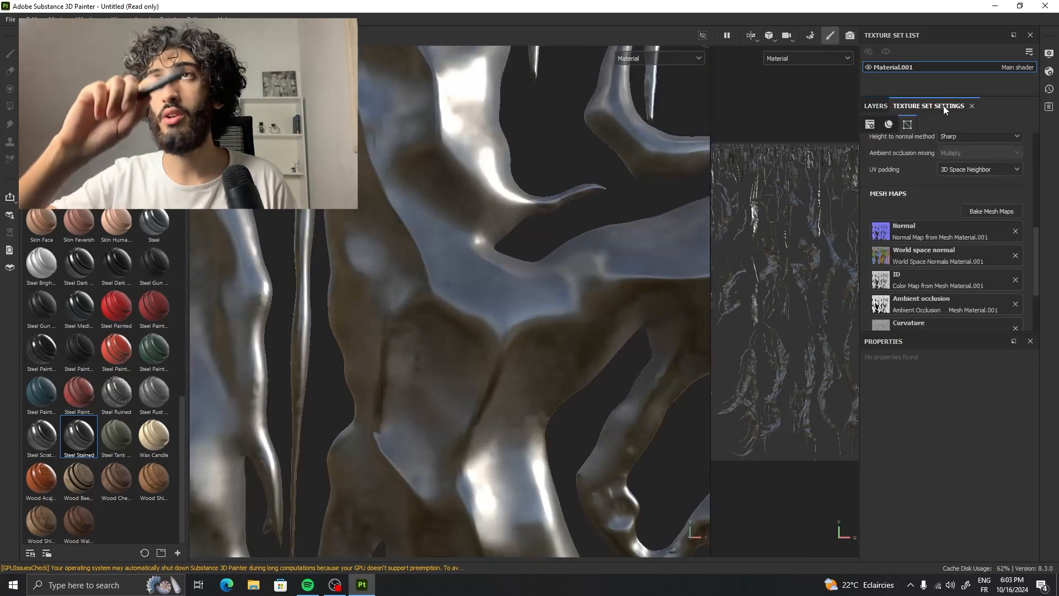
pyautogui.scroll(-2, 905, 193)
pyautogui.scroll(2, 922, 207)
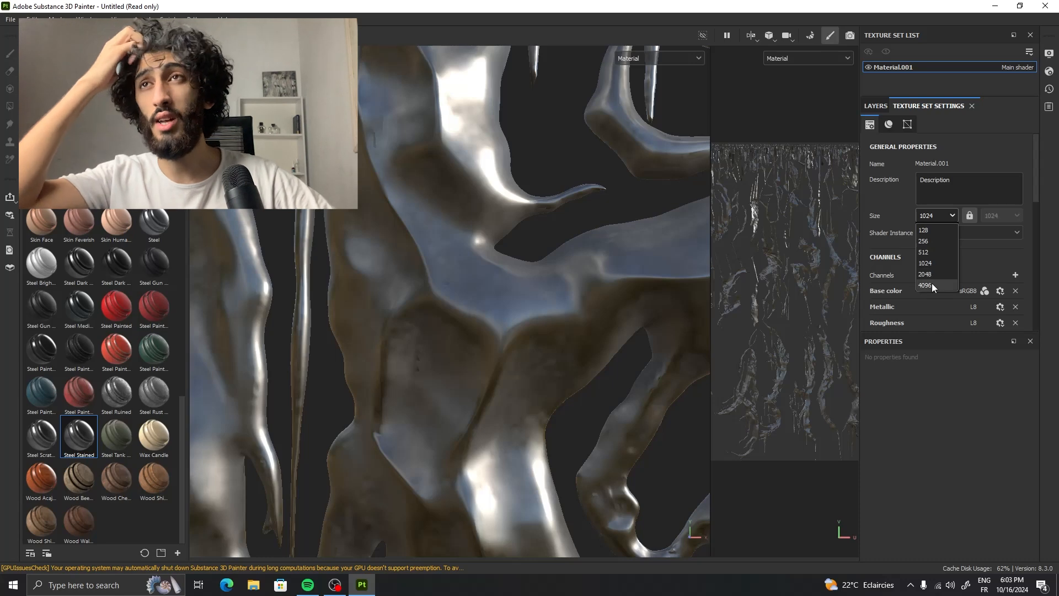
pyautogui.click(932, 283)
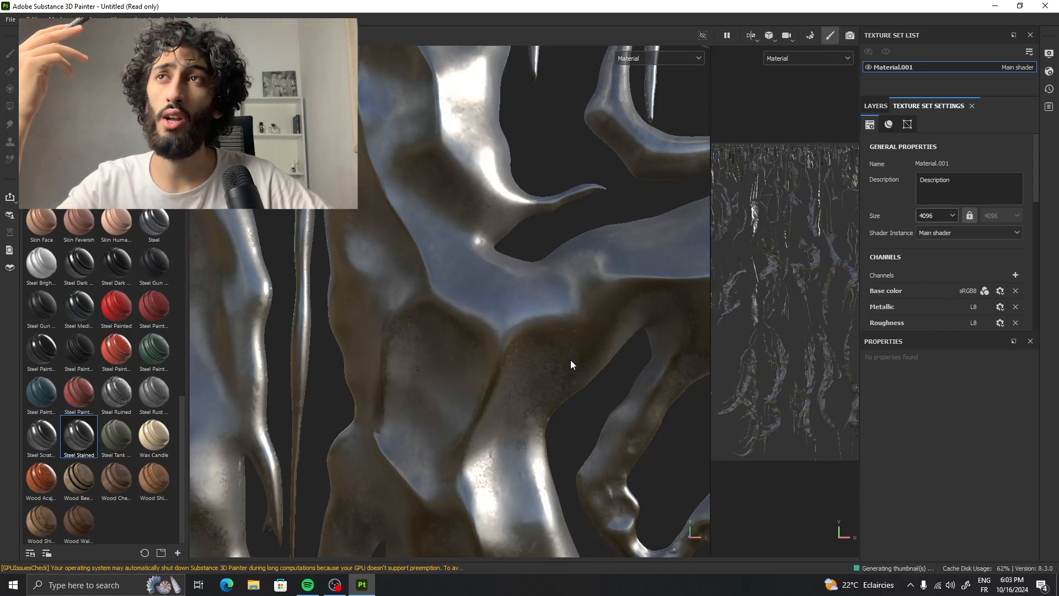
pyautogui.scroll(-8, 570, 363)
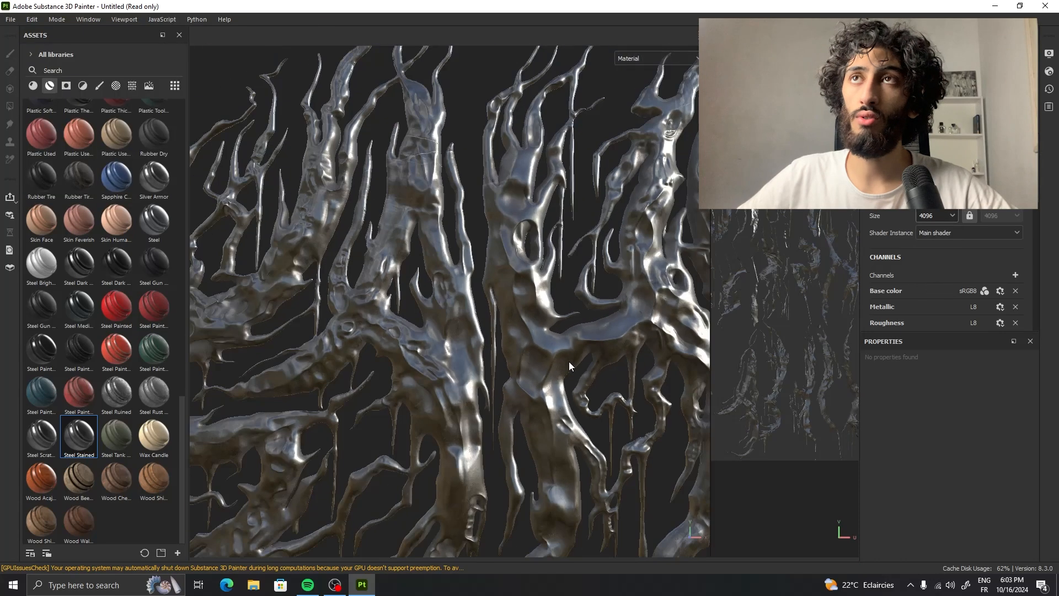
pyautogui.scroll(-5, 569, 362)
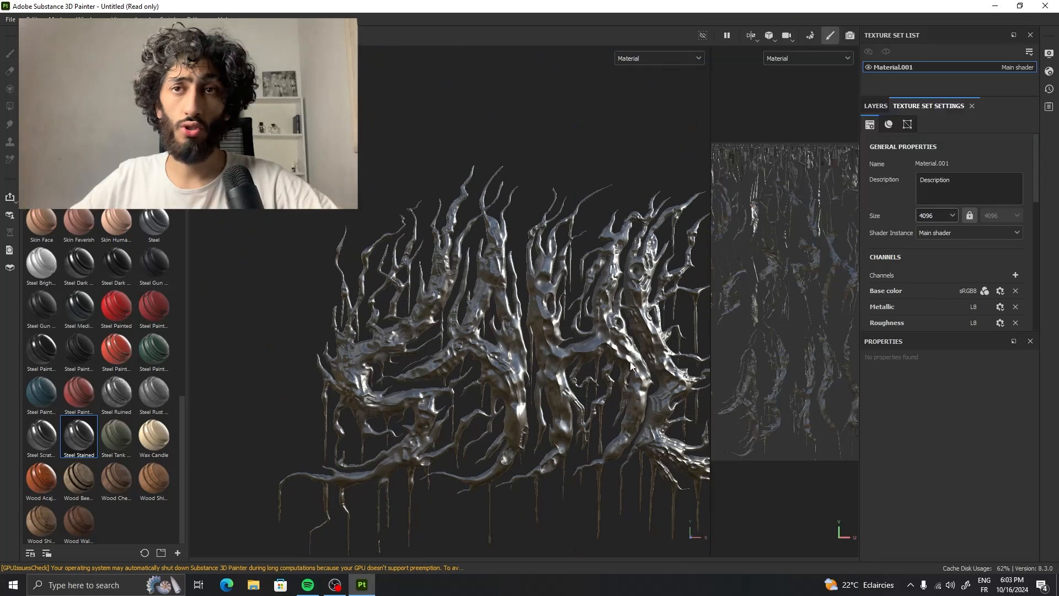
# Add the Steel Ruined smart material above Steel Stained and give it a black mask.
pyautogui.moveTo(117, 392); pyautogui.dragTo(823, 179)
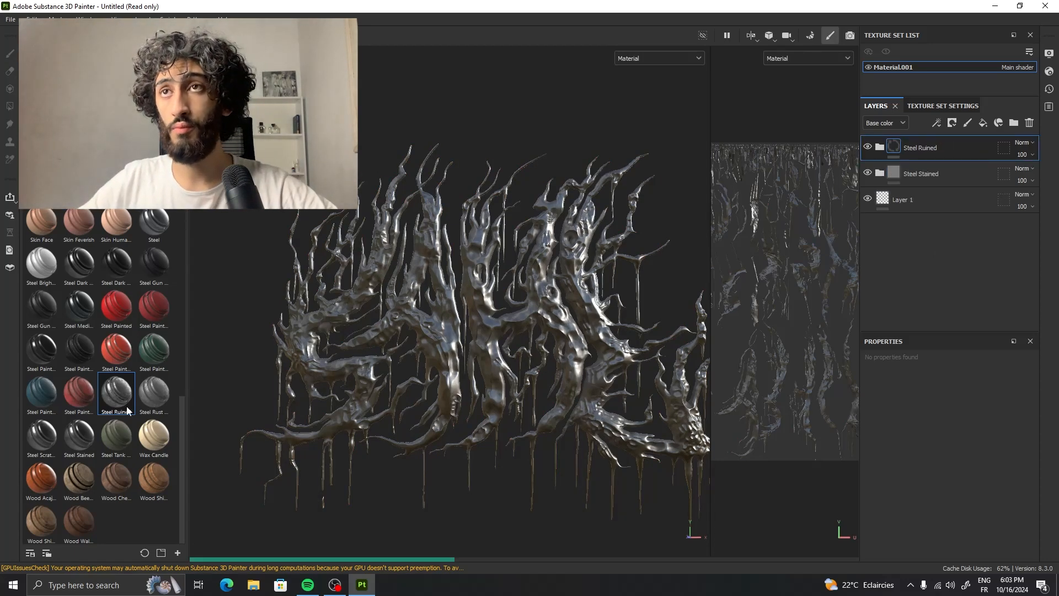
pyautogui.rightClick(932, 147)
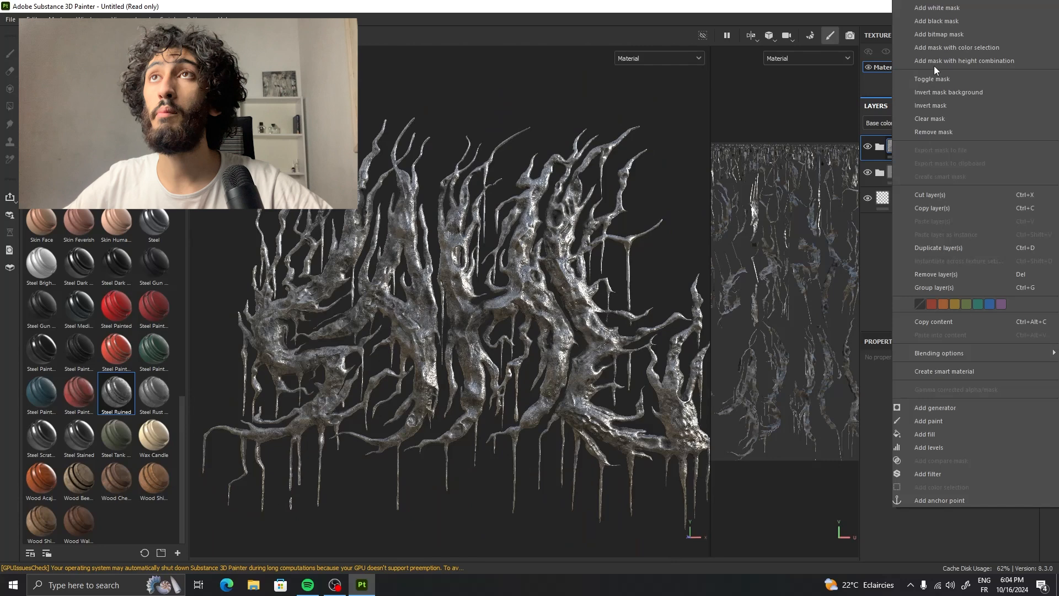
pyautogui.click(938, 24)
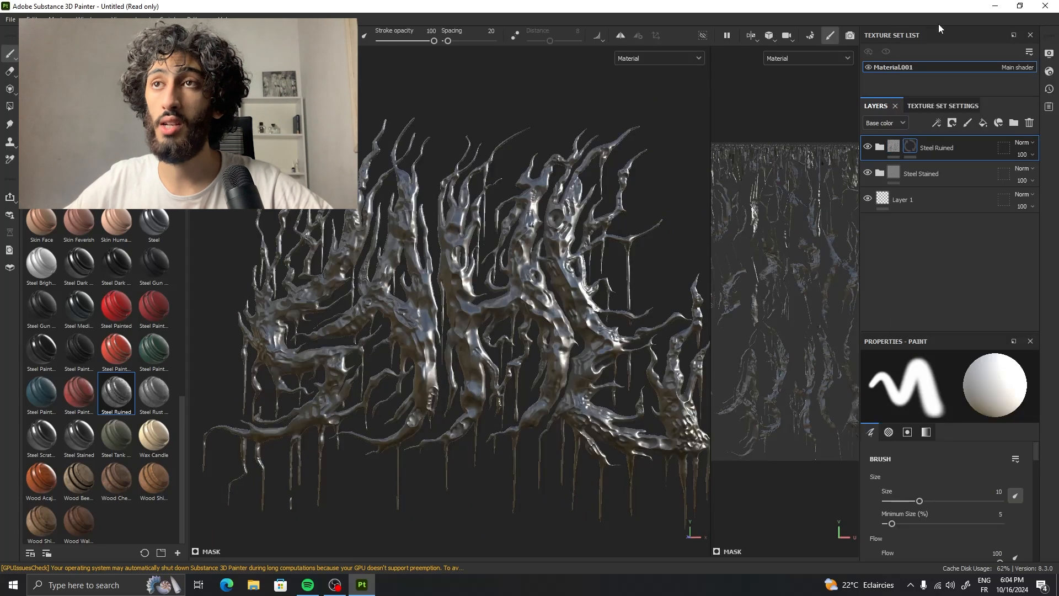
# Add a generator to the Steel Ruined mask and assign Metal Edge Wear to it.
pyautogui.rightClick(911, 144)
pyautogui.click(936, 356)
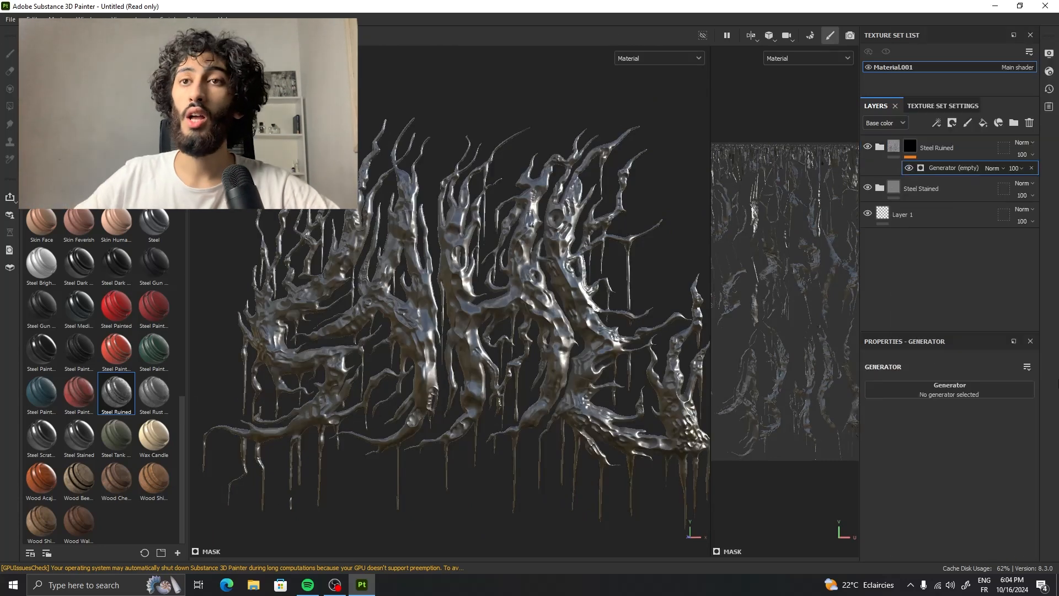
pyautogui.click(952, 391)
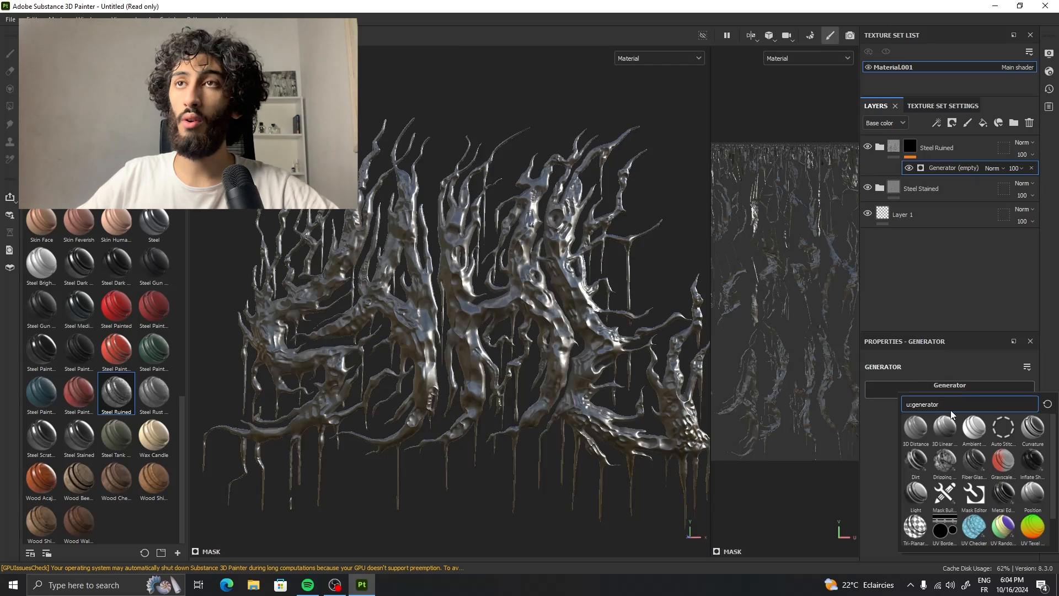
pyautogui.write('edge')
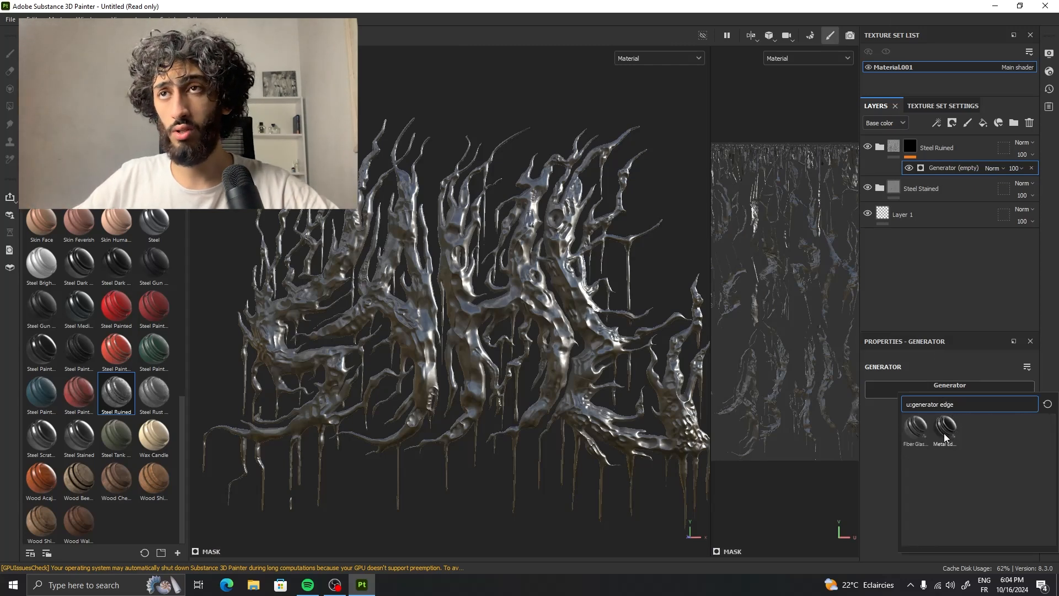
pyautogui.click(945, 427)
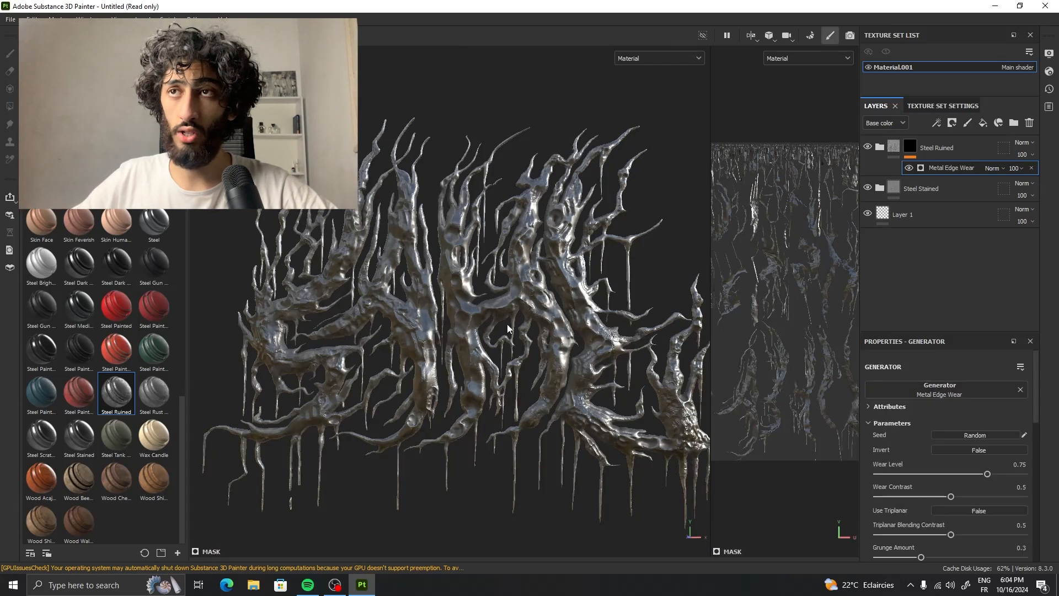
# Examine the edge wear on the logo up close and compare the surface with the Steel Ruined layer hidden and shown.
pyautogui.scroll(5, 508, 325)
pyautogui.scroll(-5, 491, 335)
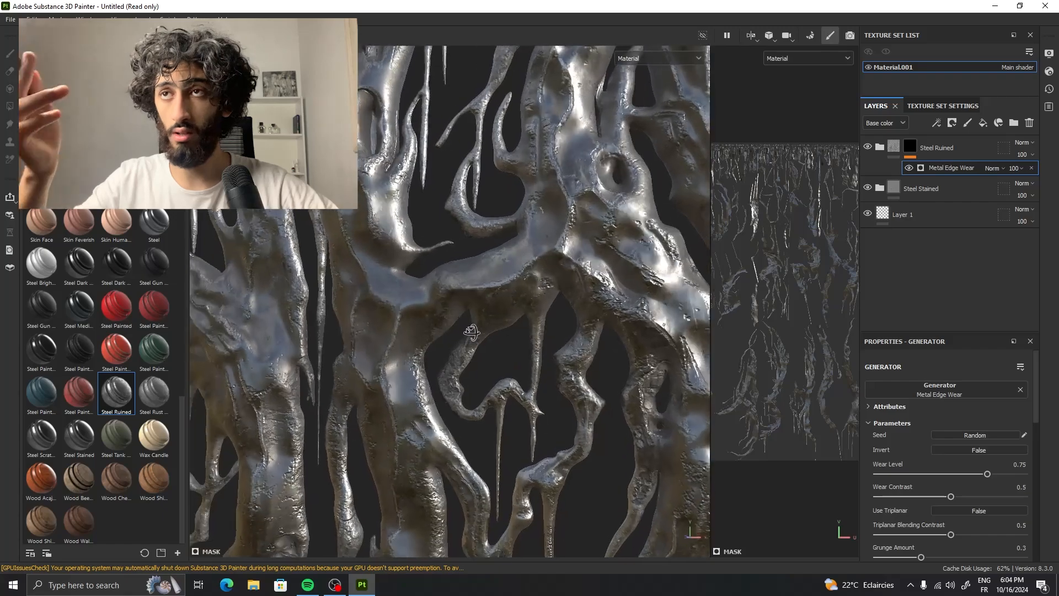
pyautogui.scroll(-3, 462, 332)
pyautogui.scroll(6, 428, 334)
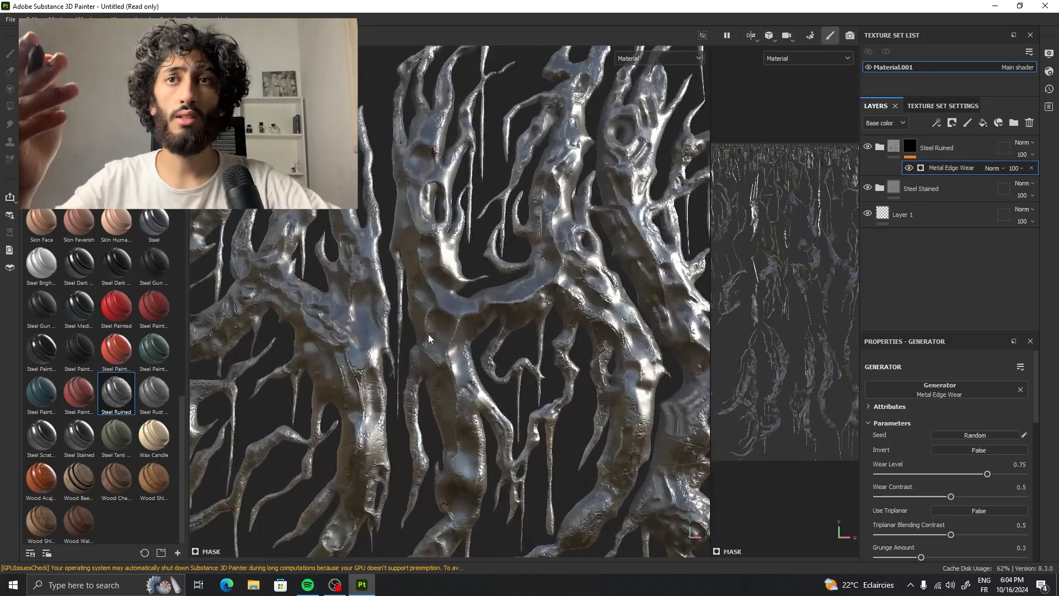
pyautogui.moveTo(421, 343)
pyautogui.keyDown('alt'); pyautogui.mouseDown()
pyautogui.moveTo(492, 336)
pyautogui.moveTo(489, 328)
pyautogui.mouseUp(); pyautogui.keyUp('alt')
pyautogui.scroll(-3, 489, 328)
pyautogui.scroll(6, 441, 359)
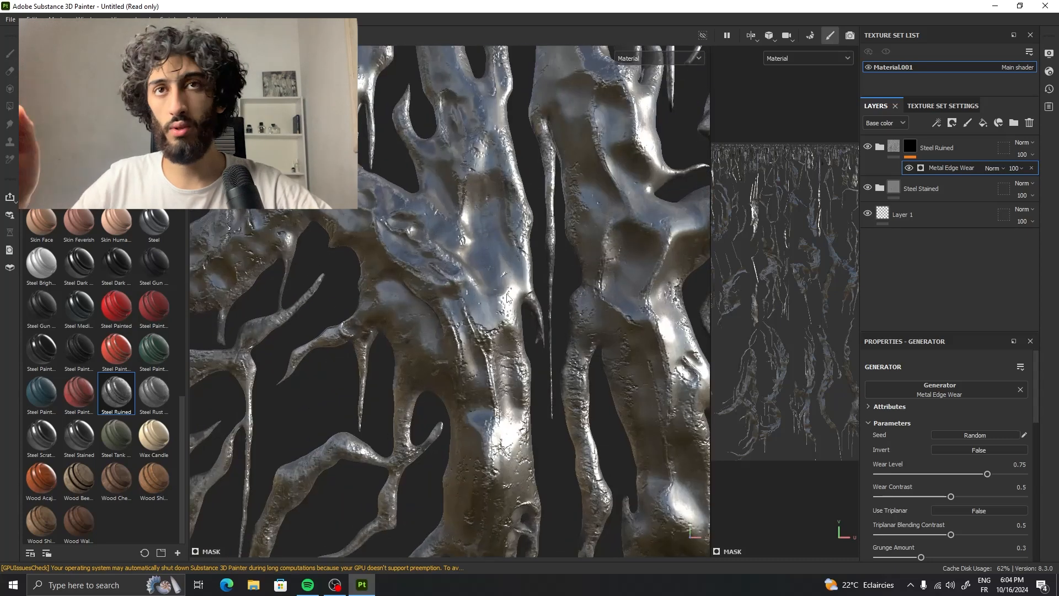
pyautogui.click(868, 150)
pyautogui.click(867, 150)
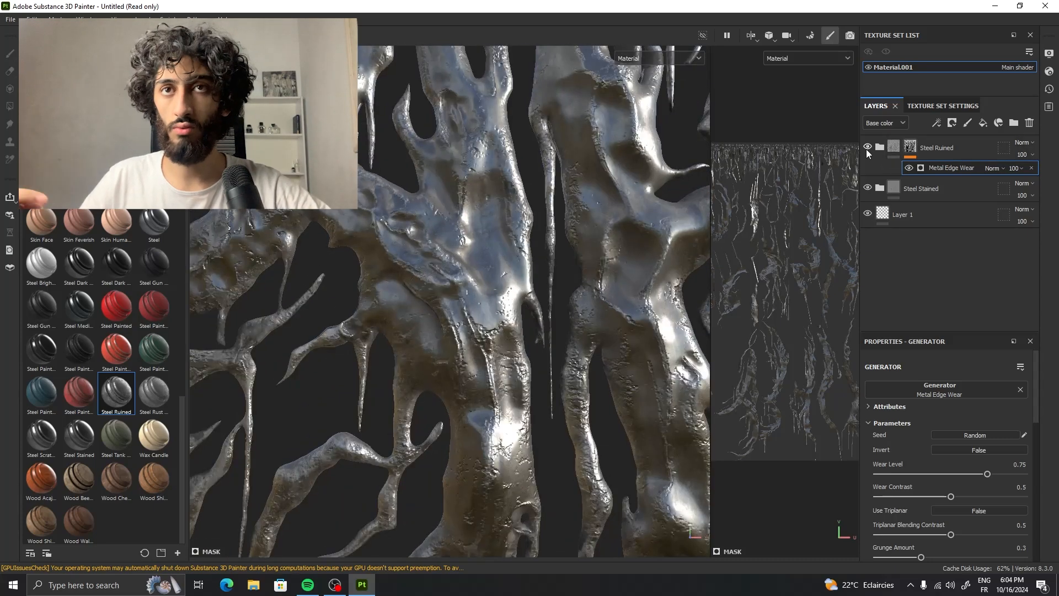
pyautogui.click(868, 150)
pyautogui.click(867, 150)
pyautogui.scroll(-6, 564, 215)
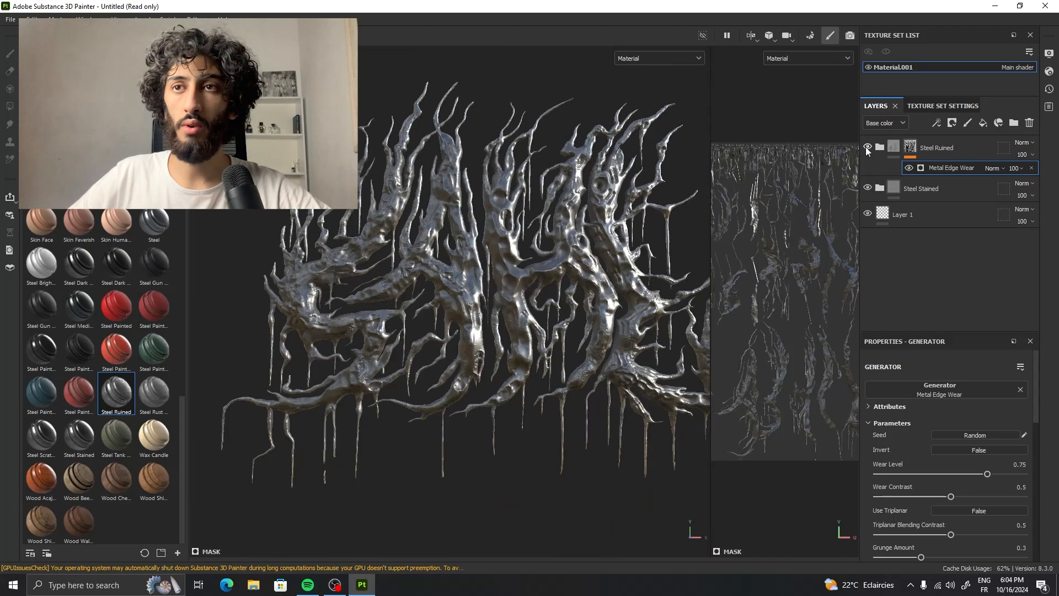
pyautogui.scroll(5, 468, 272)
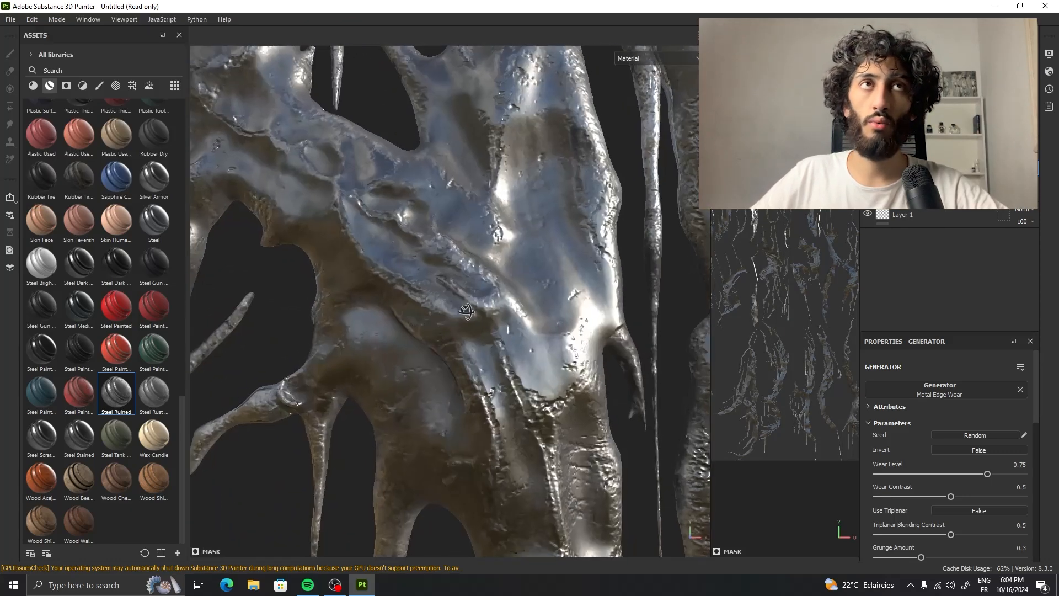
# Frame the whole logo and export the Material.001 textures using the Document channels + Normal + AO (No Alpha) template.
pyautogui.press('f')
pyautogui.click(11, 19)
pyautogui.click(55, 167)
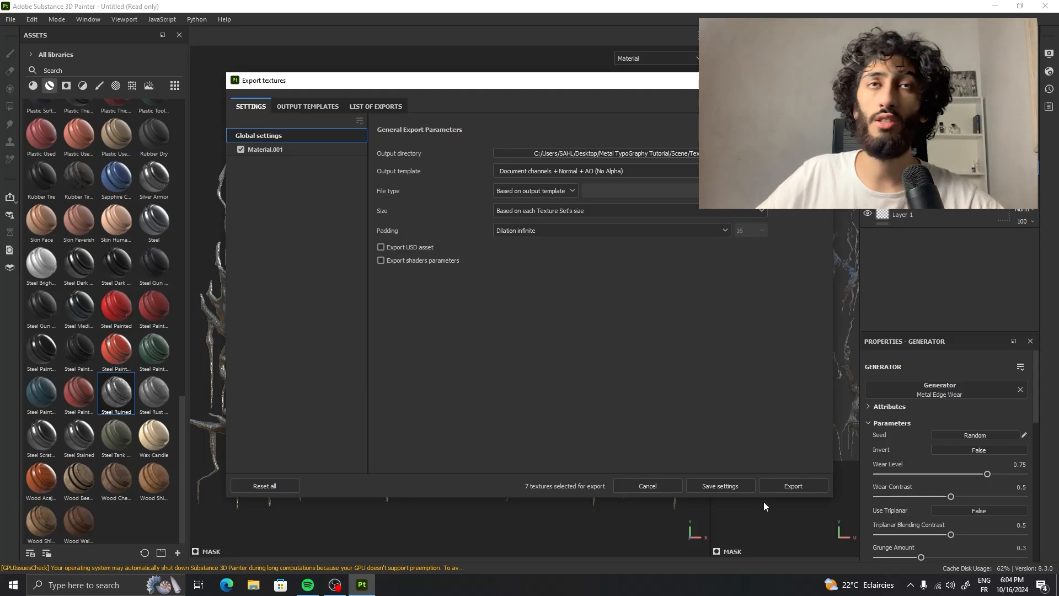
pyautogui.click(793, 486)
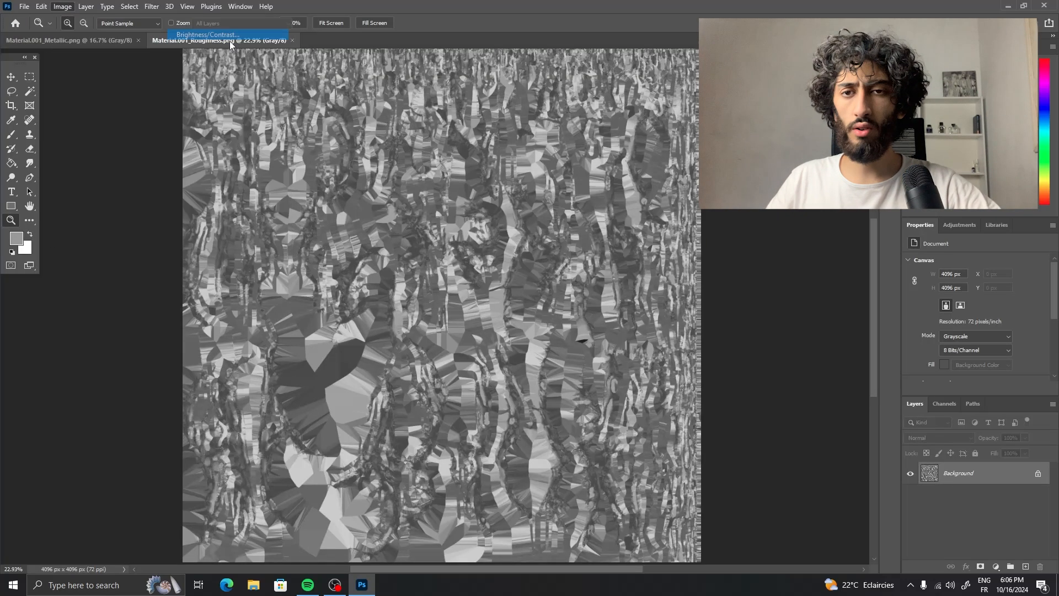
# In Photoshop, apply a Brightness/Contrast adjustment to Material.001_Roughness.png with brightness -69 and contrast 95.
pyautogui.click(221, 34)
pyautogui.moveTo(509, 202); pyautogui.dragTo(528, 207)
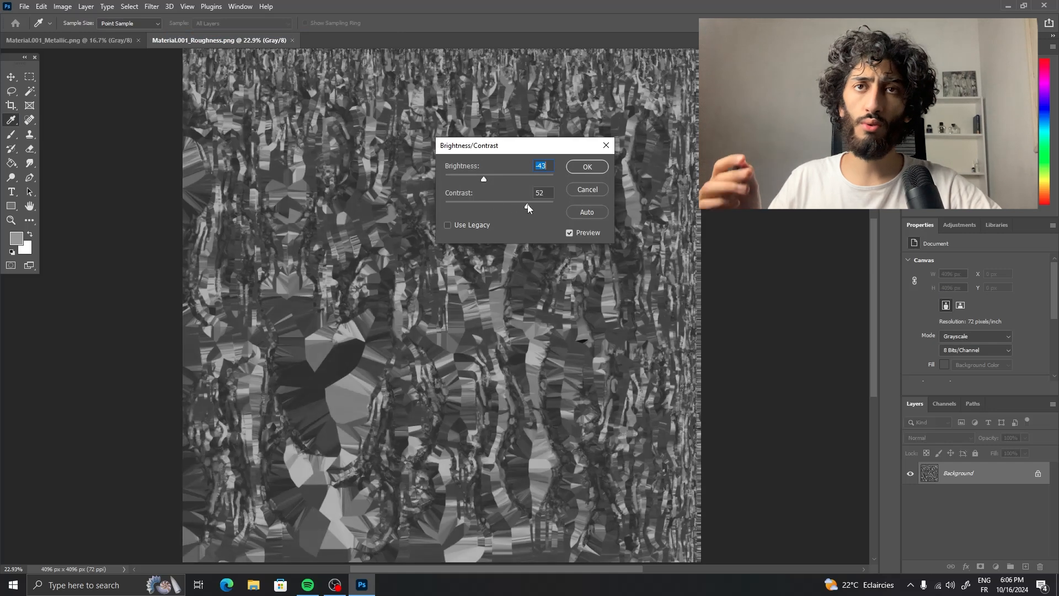
pyautogui.moveTo(484, 179); pyautogui.dragTo(478, 179)
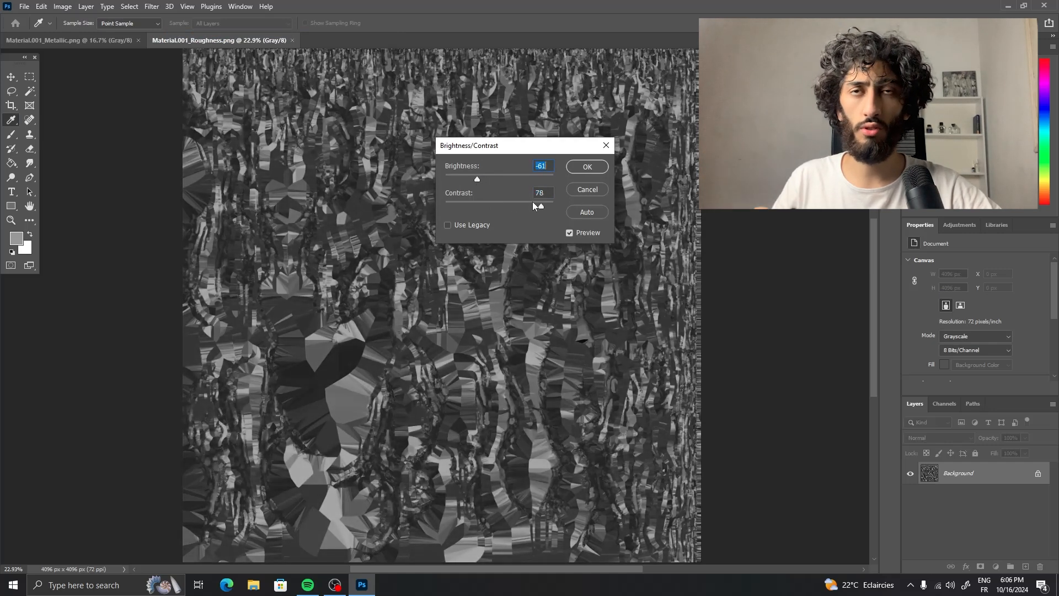
pyautogui.moveTo(553, 210); pyautogui.dragTo(553, 210)
pyautogui.moveTo(478, 180); pyautogui.dragTo(475, 179)
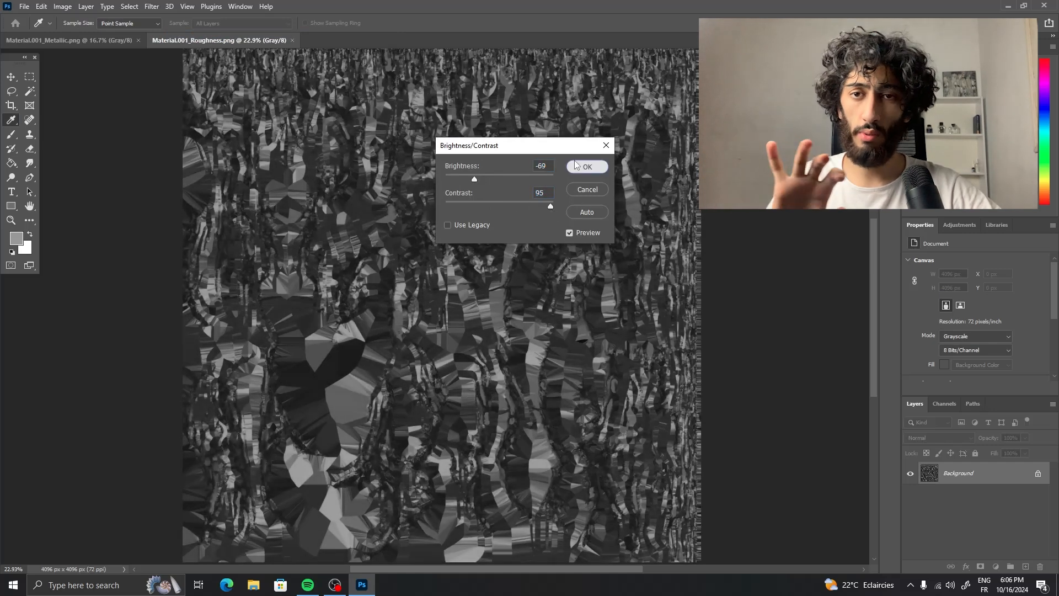
pyautogui.click(585, 167)
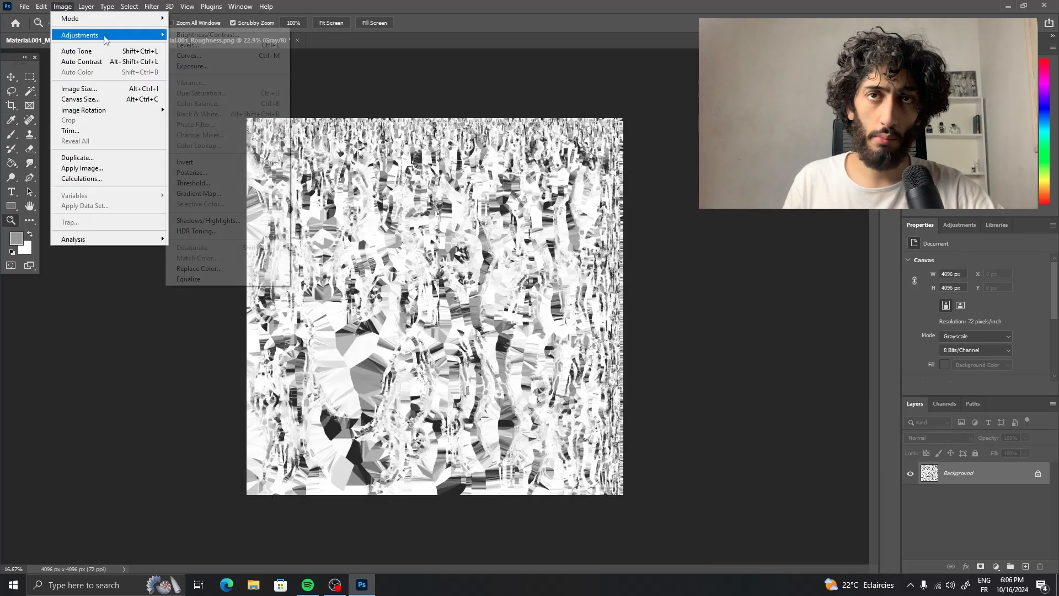
# Adjust the brightness and contrast of Material.001_Metallic.png.
pyautogui.click(191, 32)
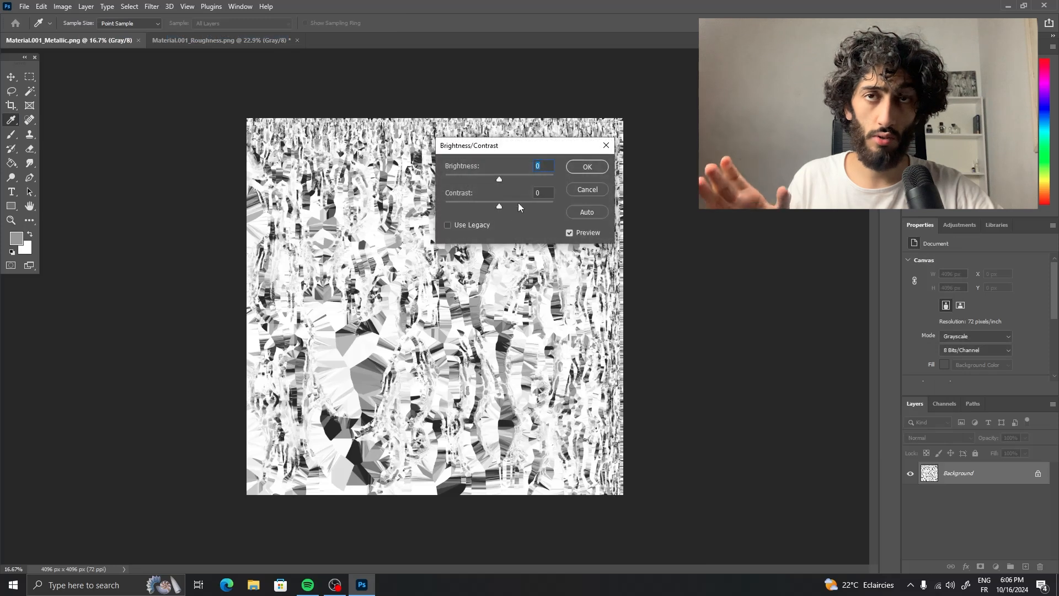
pyautogui.moveTo(524, 184); pyautogui.dragTo(509, 209)
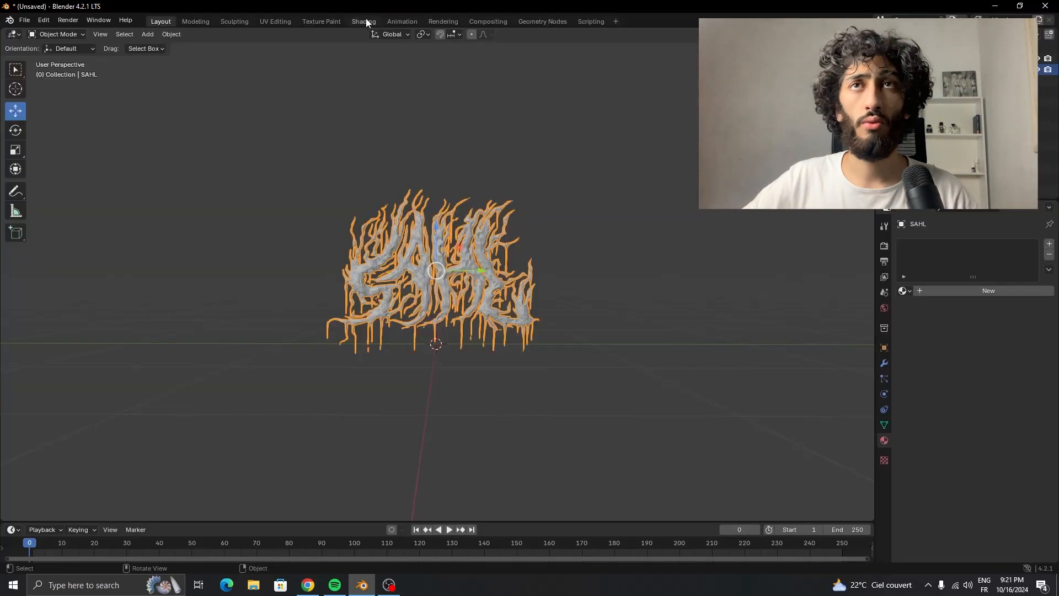
# In Blender, switch to the Shading workspace and create a new material for the logo mesh.
pyautogui.click(365, 21)
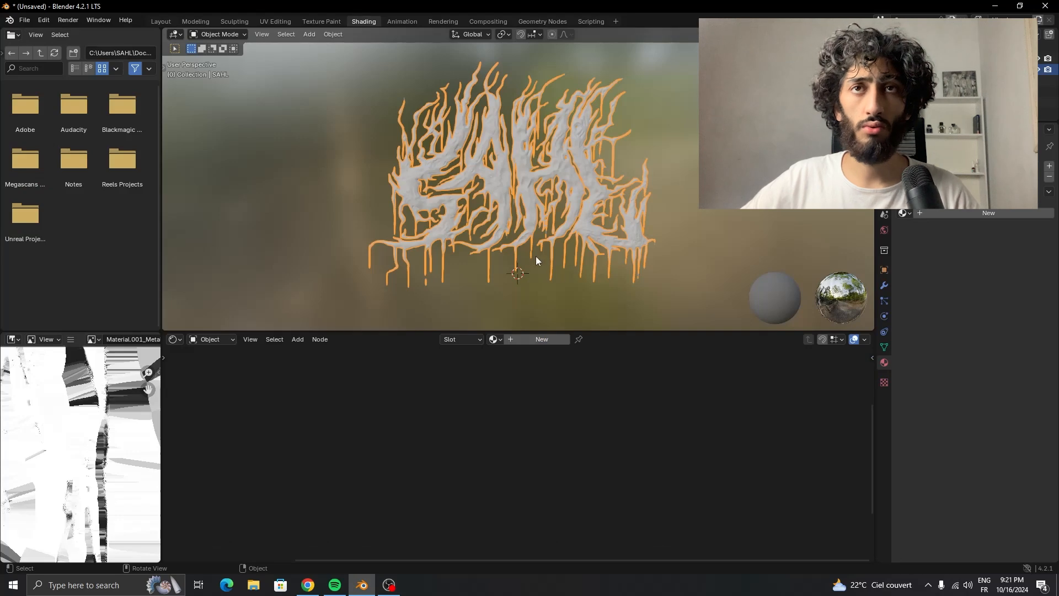
pyautogui.click(532, 339)
pyautogui.moveTo(480, 366); pyautogui.dragTo(429, 465, button='middle')
# Add an Image Texture node, load Material.001_Base_color.png into it and connect its Color to the Principled BSDF's Base Color.
pyautogui.hotkey('shift', 'a')
pyautogui.write('im')
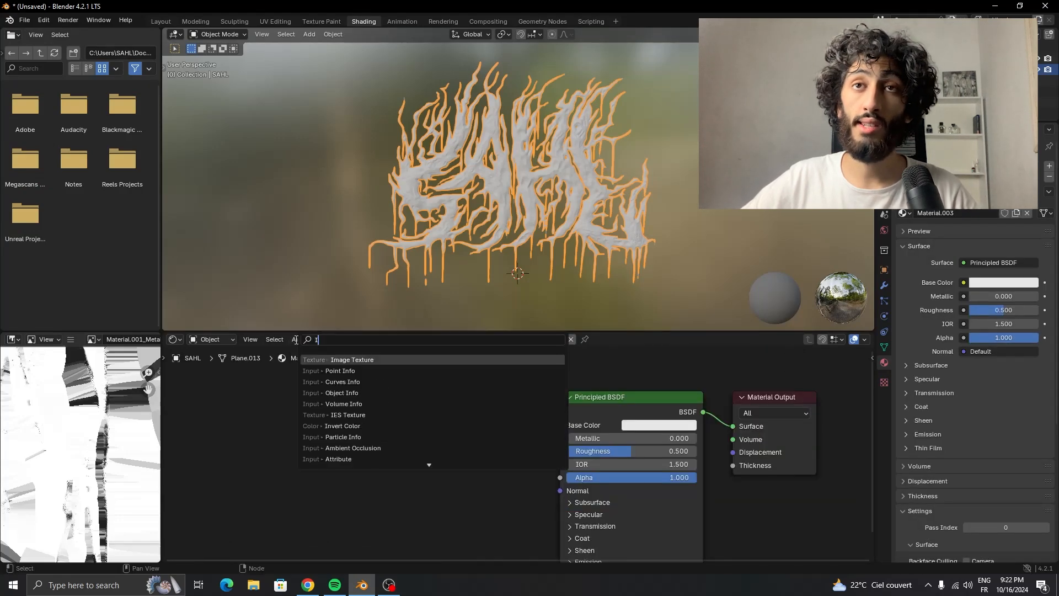
pyautogui.press('Return')
pyautogui.click(296, 343)
pyautogui.click(407, 388)
pyautogui.doubleClick(378, 157)
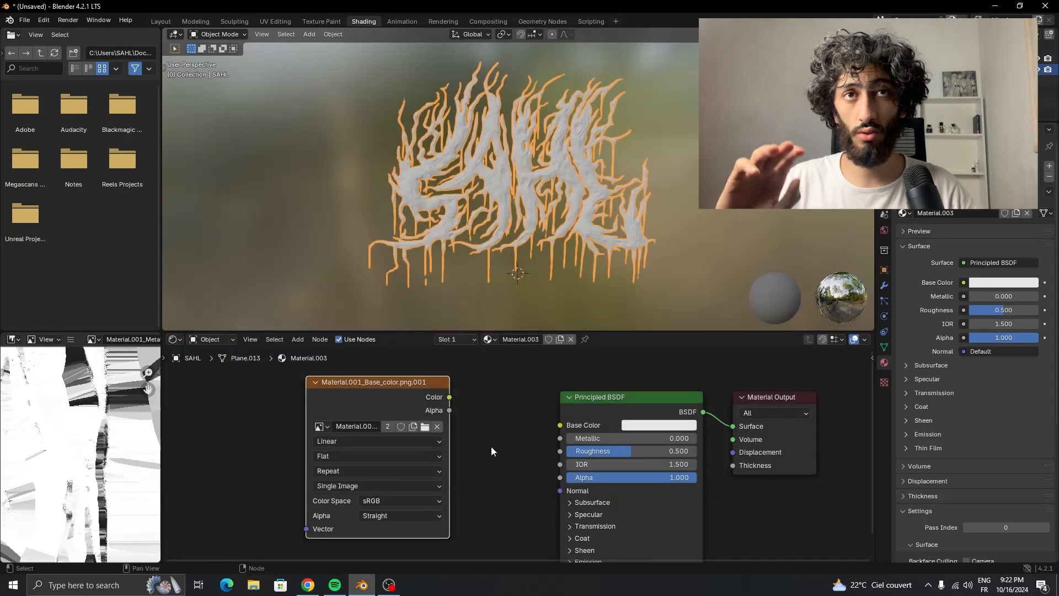
pyautogui.moveTo(568, 426); pyautogui.dragTo(563, 425)
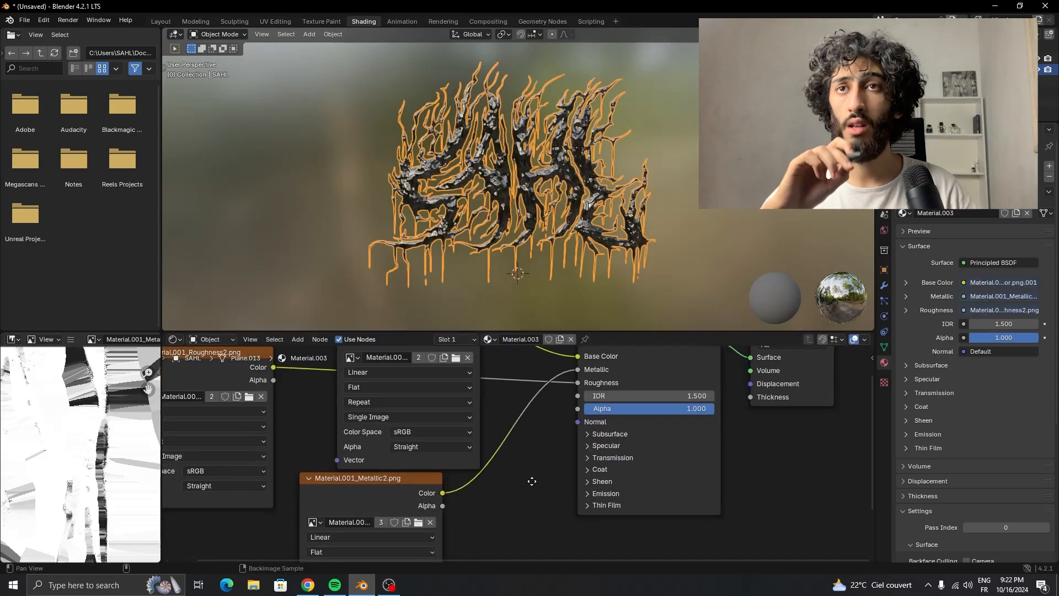
# Paste a copy of the metallic image texture node and arrange it beside the original, below the Principled BSDF.
pyautogui.moveTo(532, 482); pyautogui.dragTo(521, 394, button='middle')
pyautogui.hotkey('ctrl', 'v')
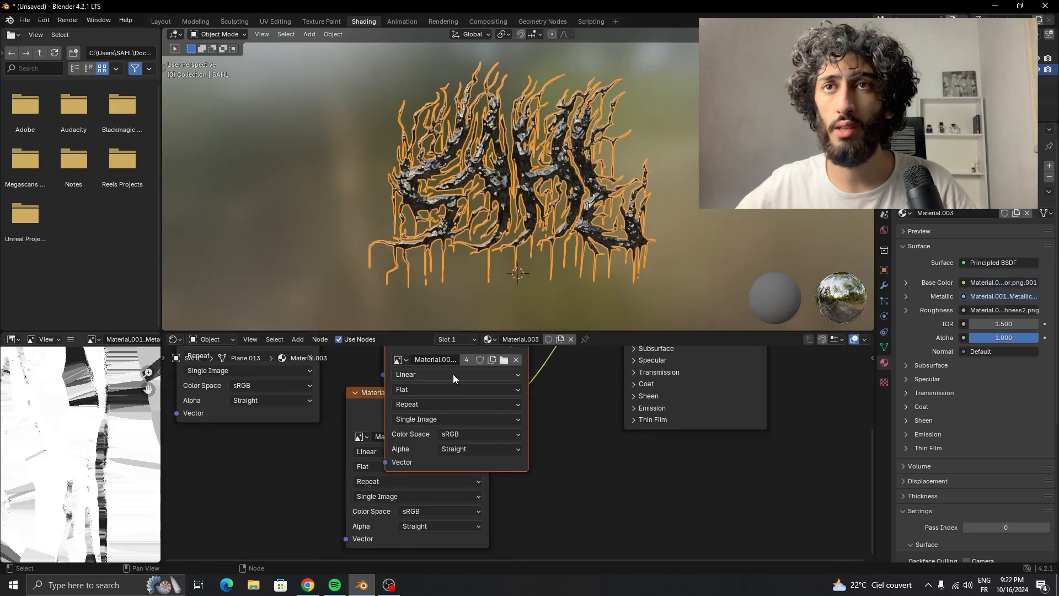
pyautogui.moveTo(565, 477); pyautogui.dragTo(514, 487, button='middle')
pyautogui.moveTo(403, 374); pyautogui.dragTo(530, 523)
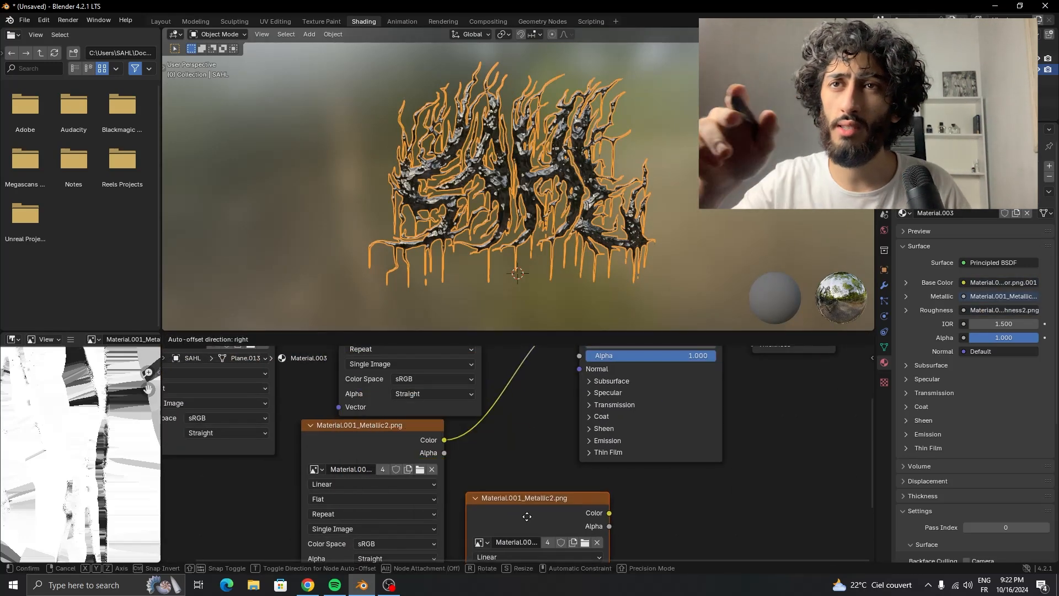
pyautogui.moveTo(365, 450); pyautogui.dragTo(192, 489)
pyautogui.moveTo(469, 481); pyautogui.dragTo(435, 461, button='middle')
pyautogui.moveTo(473, 495); pyautogui.dragTo(360, 483)
pyautogui.moveTo(409, 502); pyautogui.dragTo(484, 485, button='middle')
# Load Material.001_Normal_OpenGL.png into the copied image texture node and reposition the node below the Principled BSDF.
pyautogui.click(484, 485)
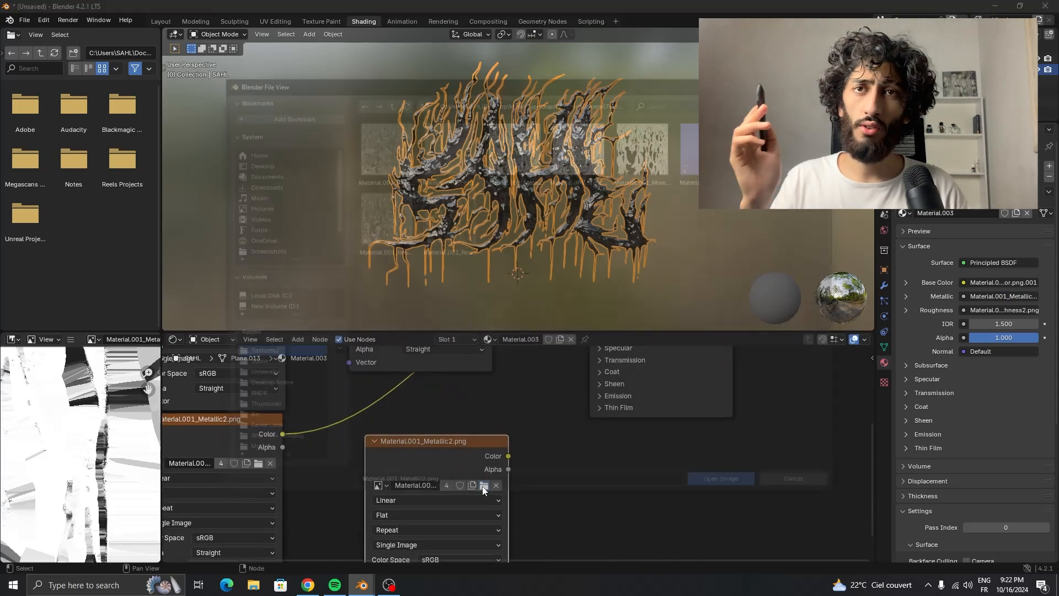
pyautogui.doubleClick(779, 145)
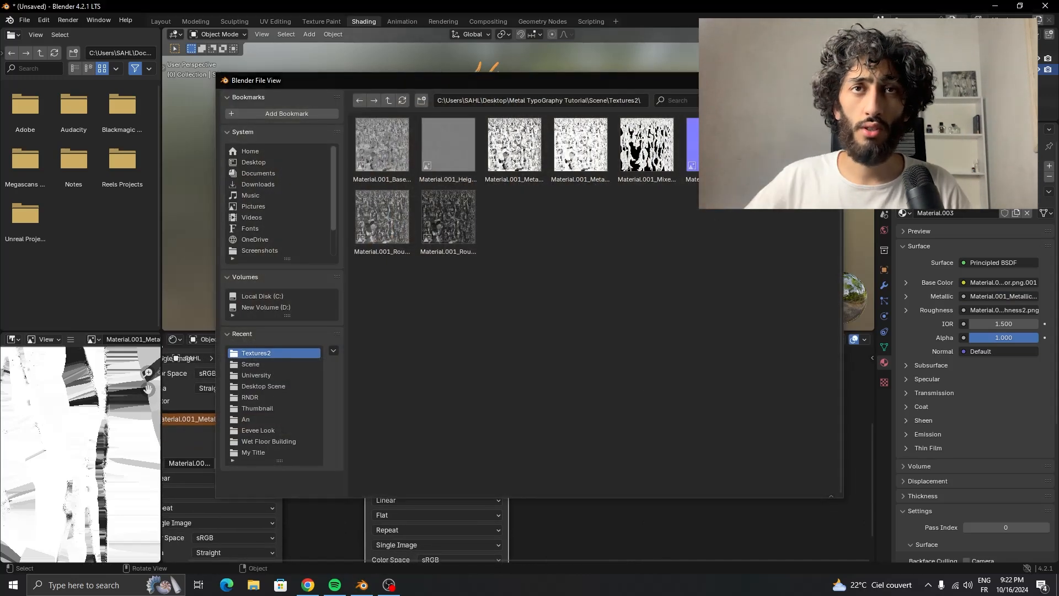
pyautogui.moveTo(506, 477); pyautogui.dragTo(527, 459, button='middle')
pyautogui.moveTo(510, 423); pyautogui.dragTo(483, 433)
pyautogui.moveTo(712, 383); pyautogui.dragTo(683, 454, button='middle')
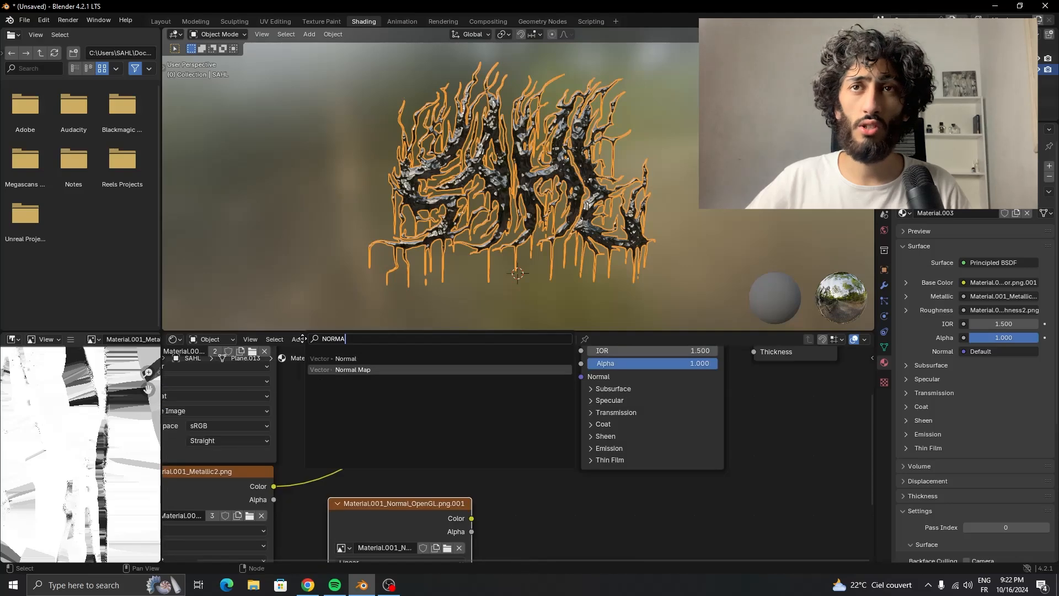
# Add a Normal Map node between the normal texture and the Principled BSDF's Normal, and set the texture's color space to Non-Color.
pyautogui.hotkey('shift', 'a')
pyautogui.click(619, 504)
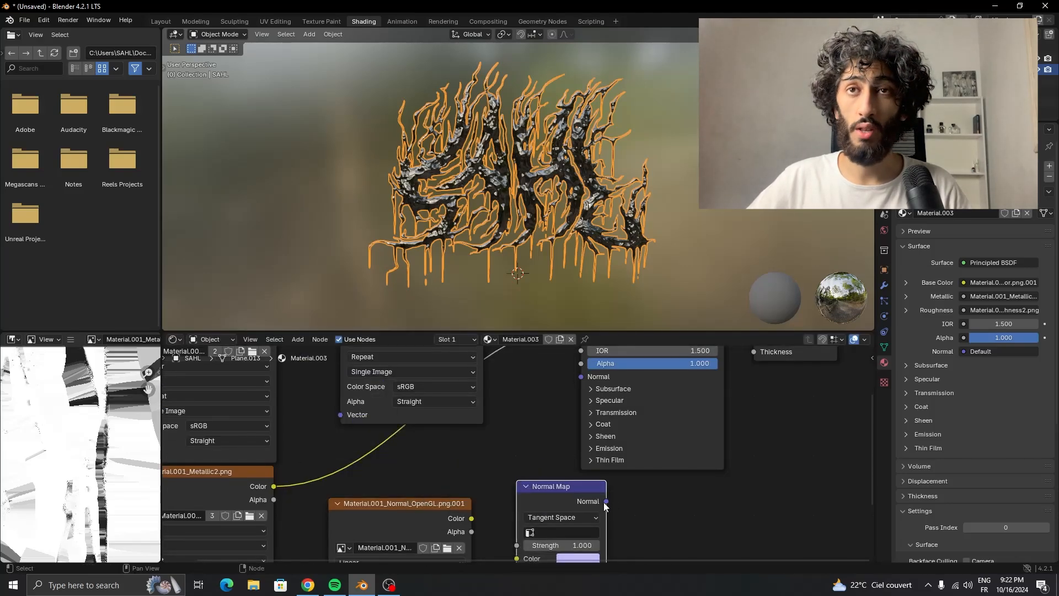
pyautogui.moveTo(579, 386); pyautogui.dragTo(581, 376)
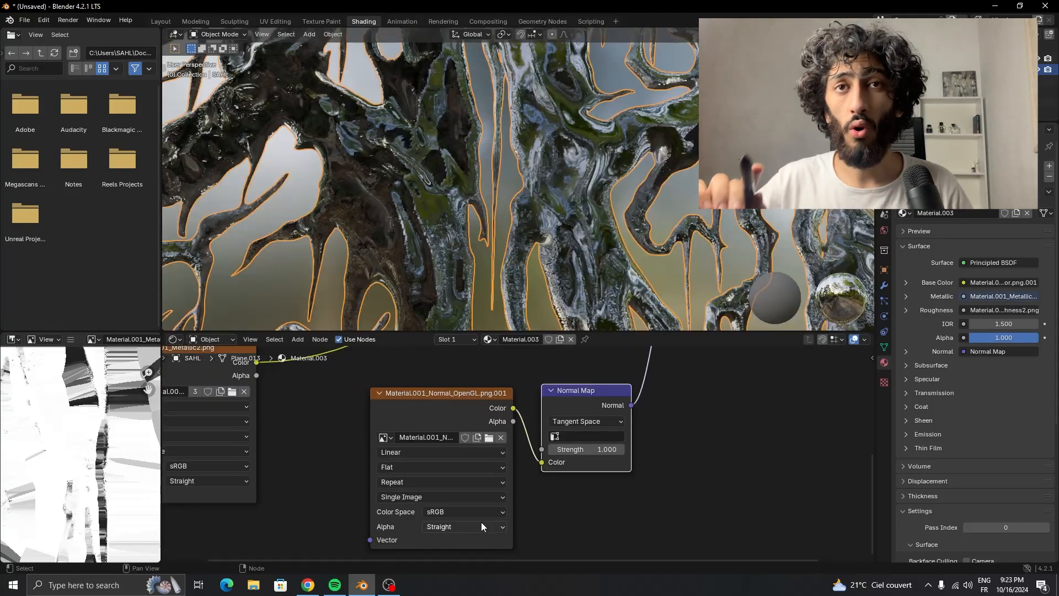
pyautogui.click(481, 514)
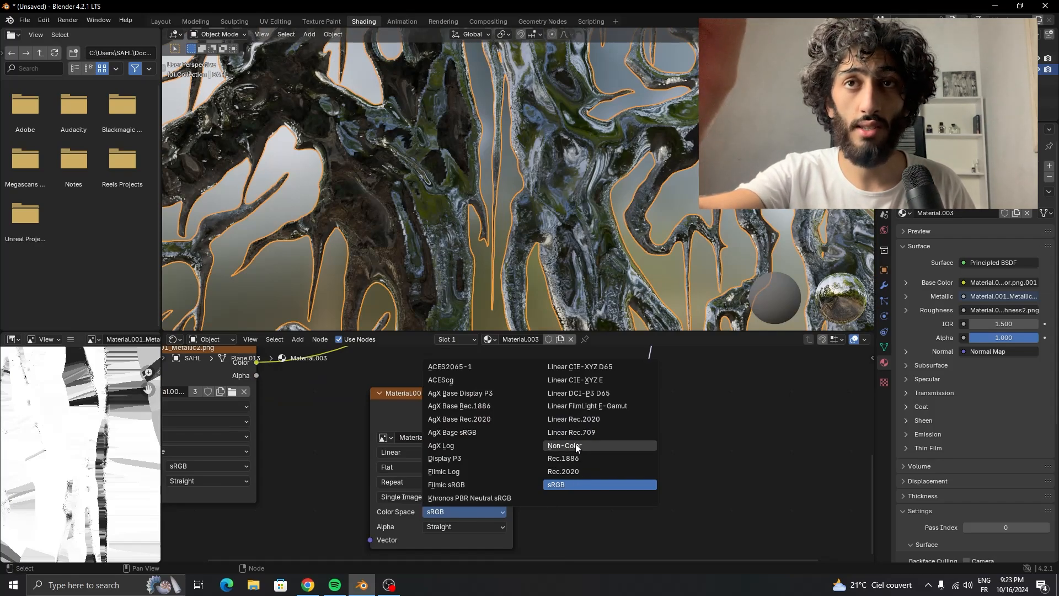
# Examine the metal texture and normal detail on the logo up close and from different angles.
pyautogui.moveTo(596, 200); pyautogui.dragTo(552, 205, button='middle')
pyautogui.scroll(4, 553, 204)
pyautogui.click(533, 209)
pyautogui.scroll(-9, 533, 209)
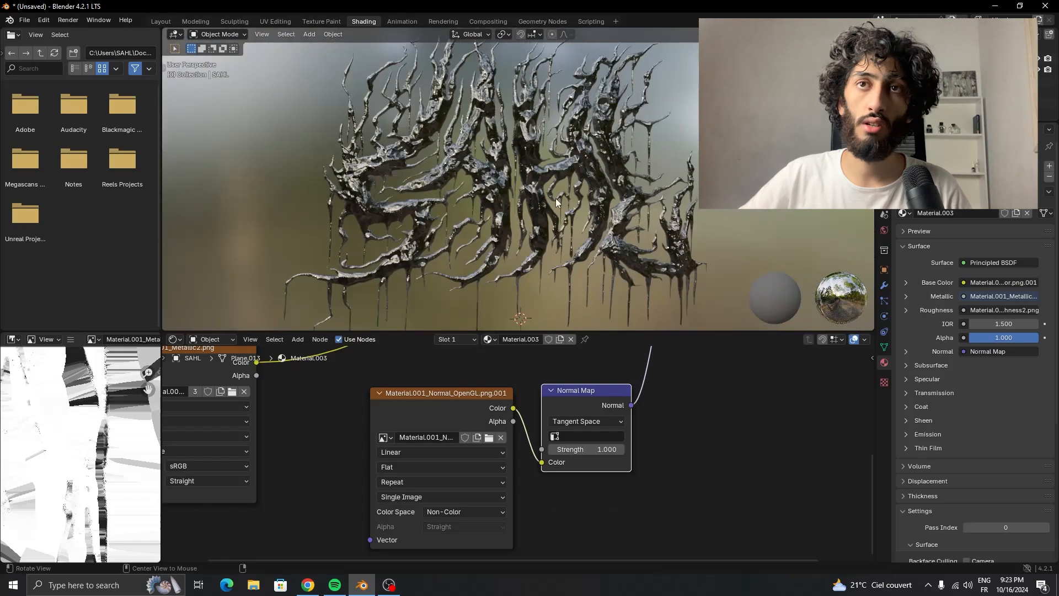
pyautogui.scroll(6, 535, 204)
pyautogui.keyDown('alt'); pyautogui.moveTo(555, 198); pyautogui.dragTo(584, 231); pyautogui.keyUp('alt')
pyautogui.scroll(-6, 531, 193)
pyautogui.scroll(-5, 584, 223)
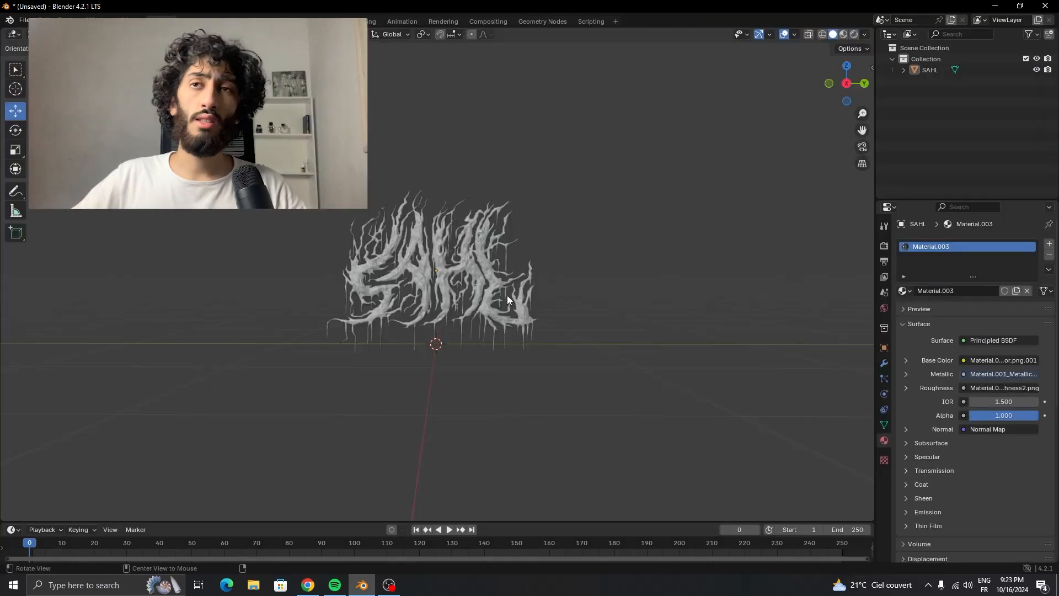
# Switch the viewport to Rendered shading, add an area light and move it above the logo.
pyautogui.press('z')
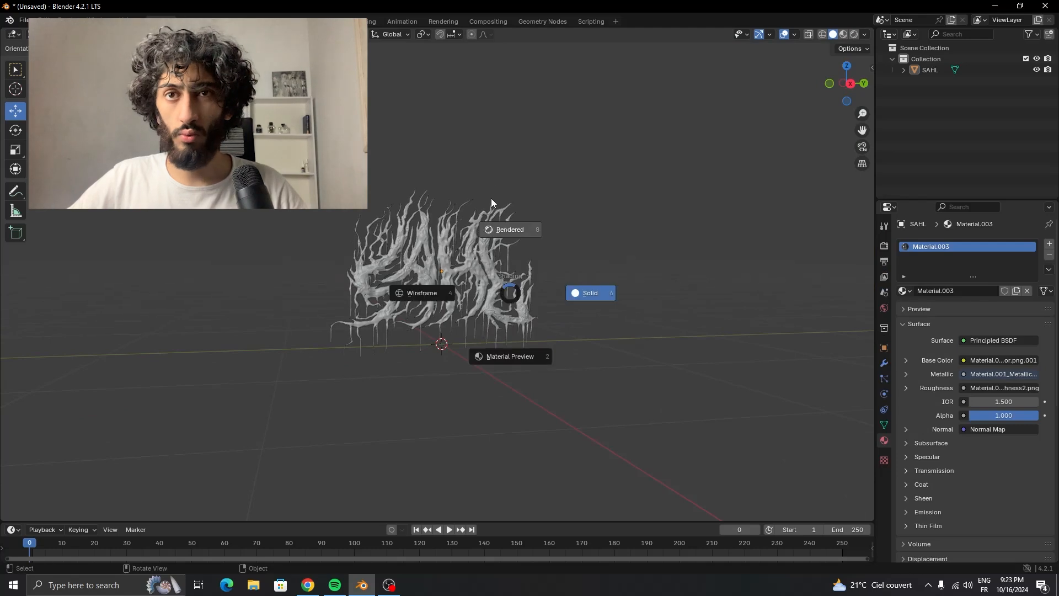
pyautogui.click(491, 198)
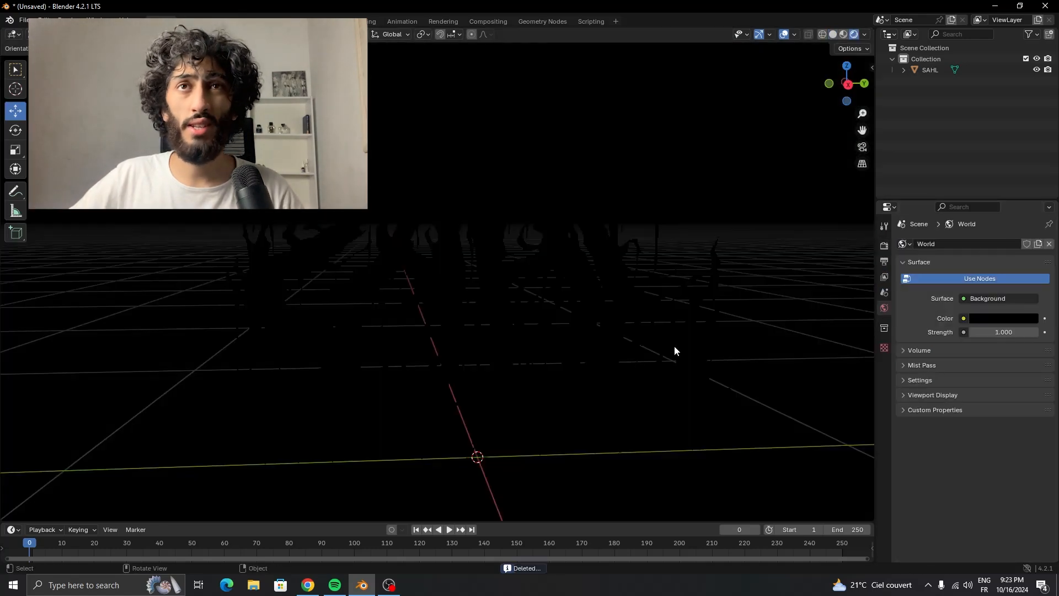
pyautogui.hotkey('shift', 'a')
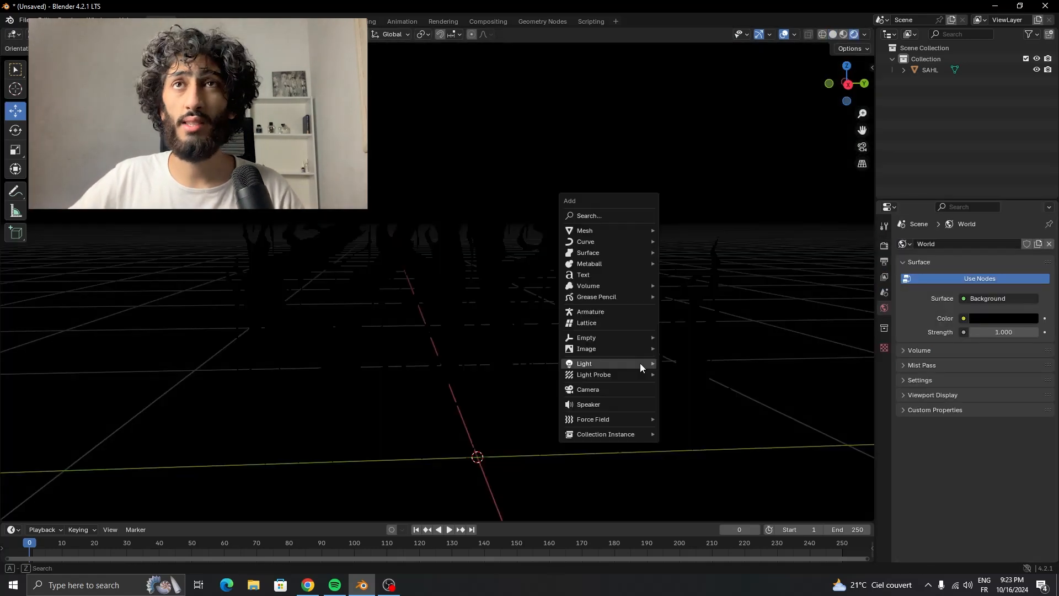
pyautogui.moveTo(640, 363)
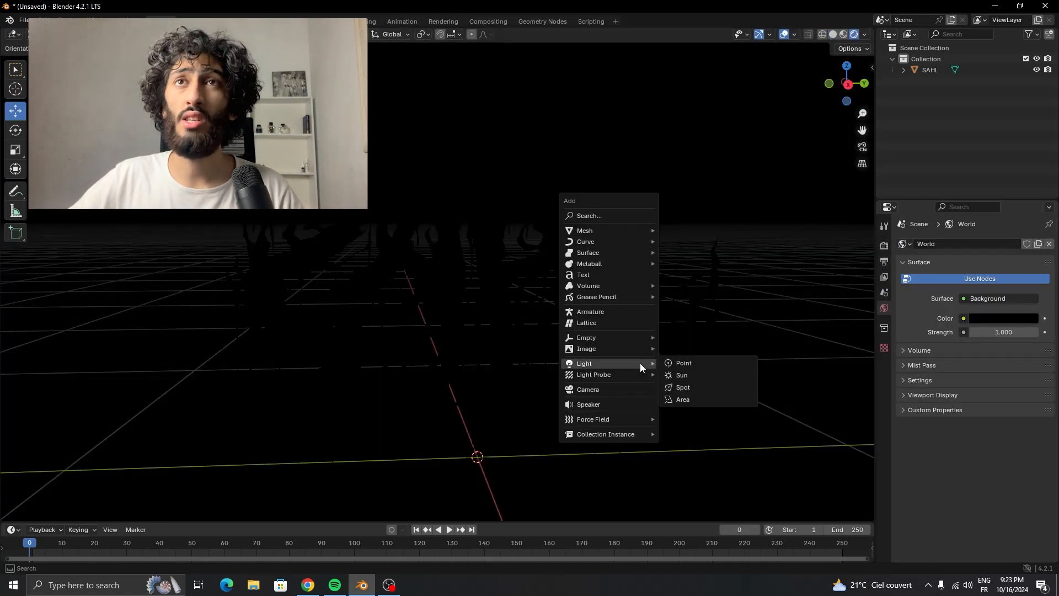
pyautogui.click(694, 399)
pyautogui.press('g')
pyautogui.click(678, 43)
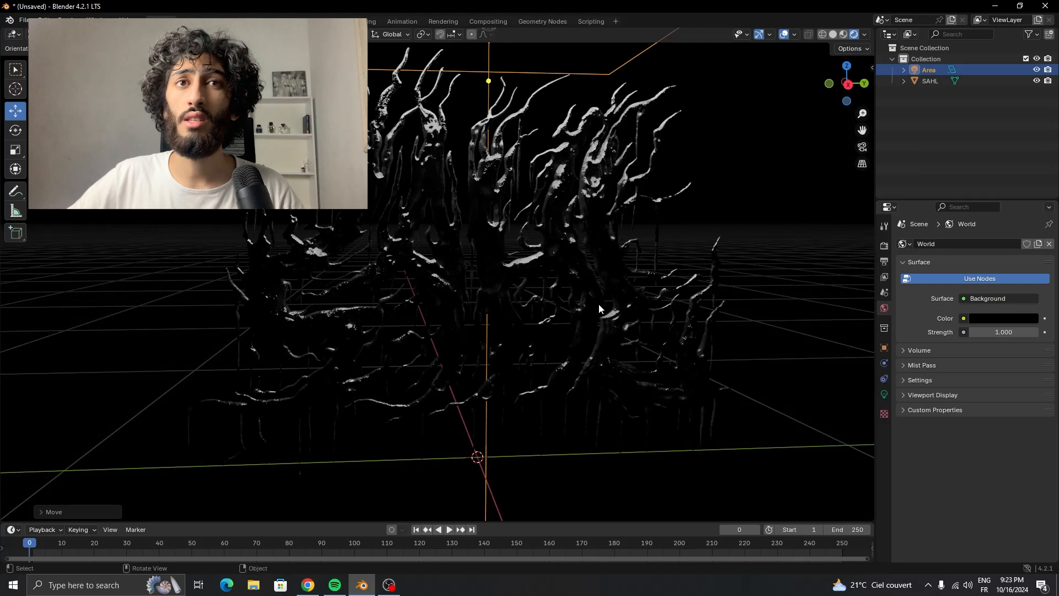
# Increase the power of the area light above the logo to 110.4 W.
pyautogui.scroll(-3, 601, 309)
pyautogui.moveTo(601, 309); pyautogui.dragTo(580, 312, button='middle')
pyautogui.click(884, 395)
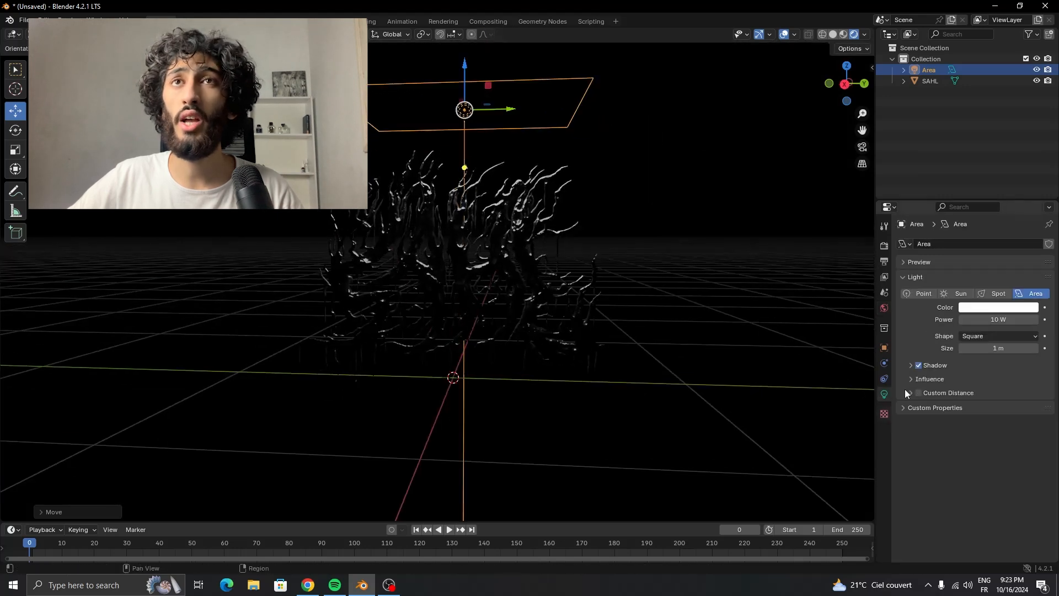
pyautogui.moveTo(998, 319); pyautogui.dragTo(1032, 319)
# Duplicate the area light, rotate the copy and move it low in front of the logo.
pyautogui.hotkey('shift', 'd')
pyautogui.click(529, 353)
pyautogui.press('r')
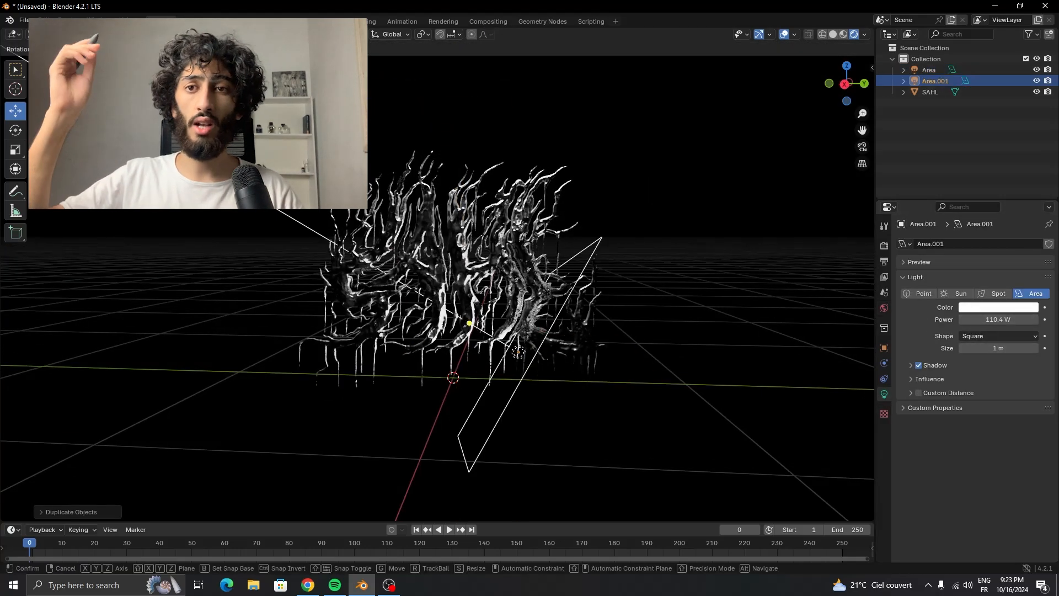
pyautogui.click(497, 387)
pyautogui.press('g')
pyautogui.click(475, 430)
# Adjust the scale, rotation and position of the duplicated light so it illuminates the logo from below.
pyautogui.press('s')
pyautogui.press('x')
pyautogui.press('y')
pyautogui.click(639, 419)
pyautogui.press('g')
pyautogui.click(15, 131)
pyautogui.moveTo(452, 409); pyautogui.dragTo(425, 427)
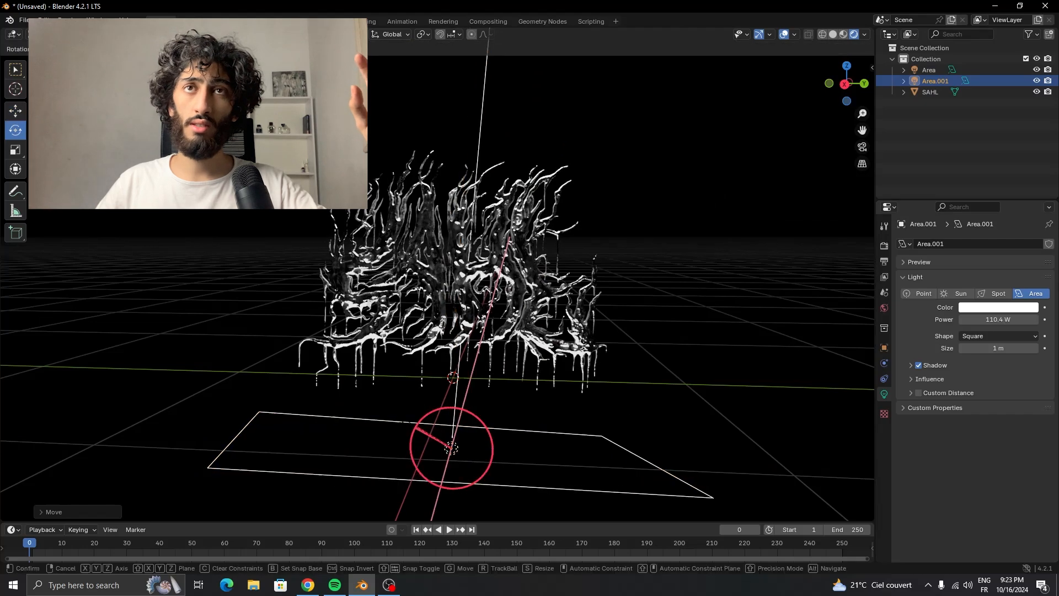
pyautogui.moveTo(552, 408); pyautogui.dragTo(400, 425, button='middle')
pyautogui.press('g')
pyautogui.click(554, 410)
# Duplicate the lower area light, then move and rotate the copy to light the logo from its left side.
pyautogui.hotkey('shift', 'd')
pyautogui.click(249, 388)
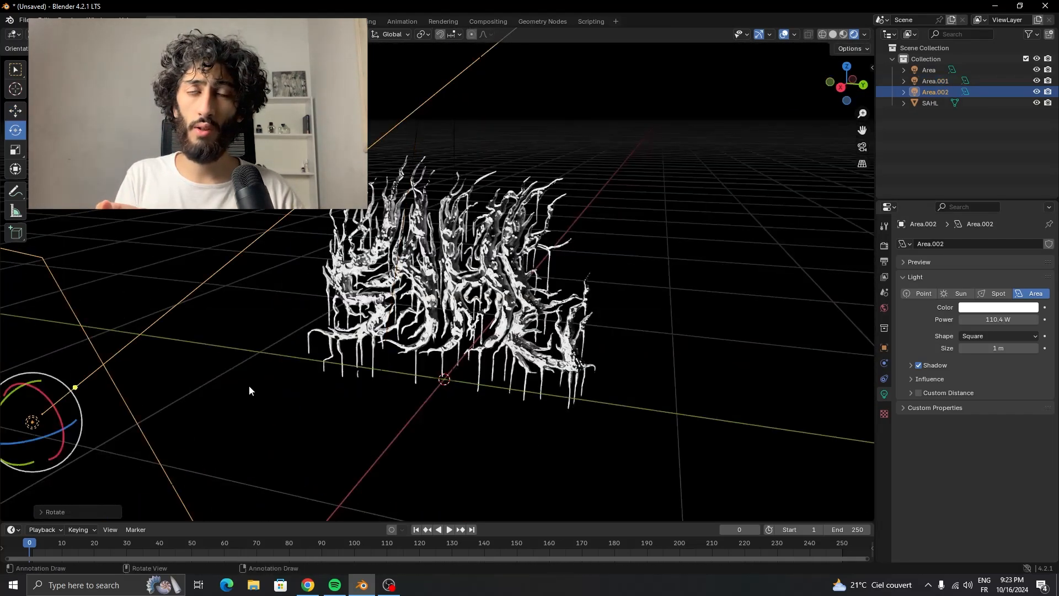
pyautogui.scroll(-8, 297, 350)
pyautogui.press('r')
pyautogui.press('g')
pyautogui.click(387, 276)
# Duplicate the side light and place the rotated copy high on the right side of the logo.
pyautogui.moveTo(869, 61); pyautogui.dragTo(642, 273, button='middle')
pyautogui.hotkey('shift', 'd')
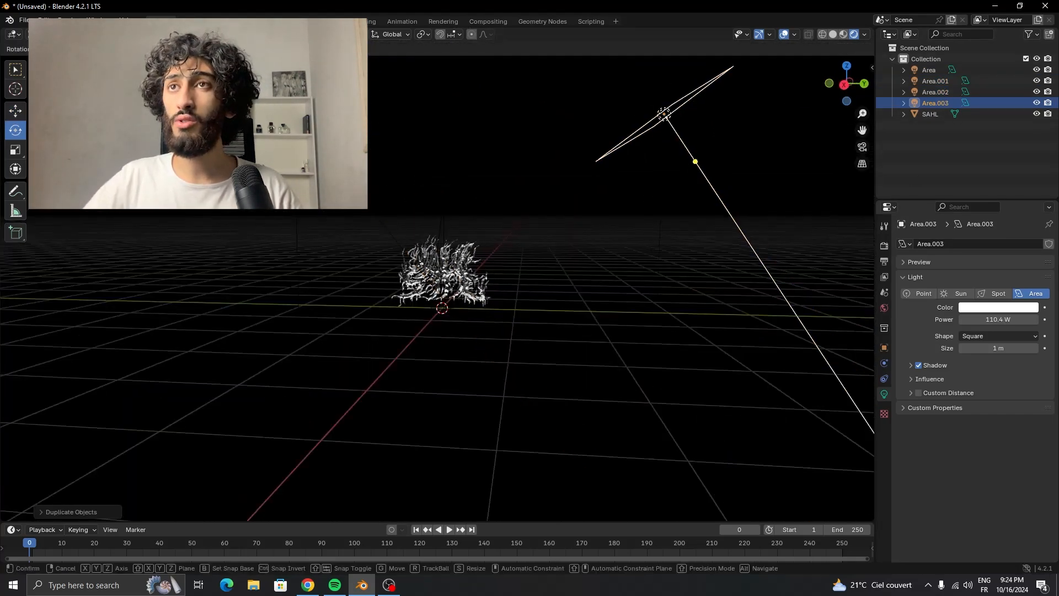
pyautogui.moveTo(343, 414); pyautogui.dragTo(513, 352, button='middle')
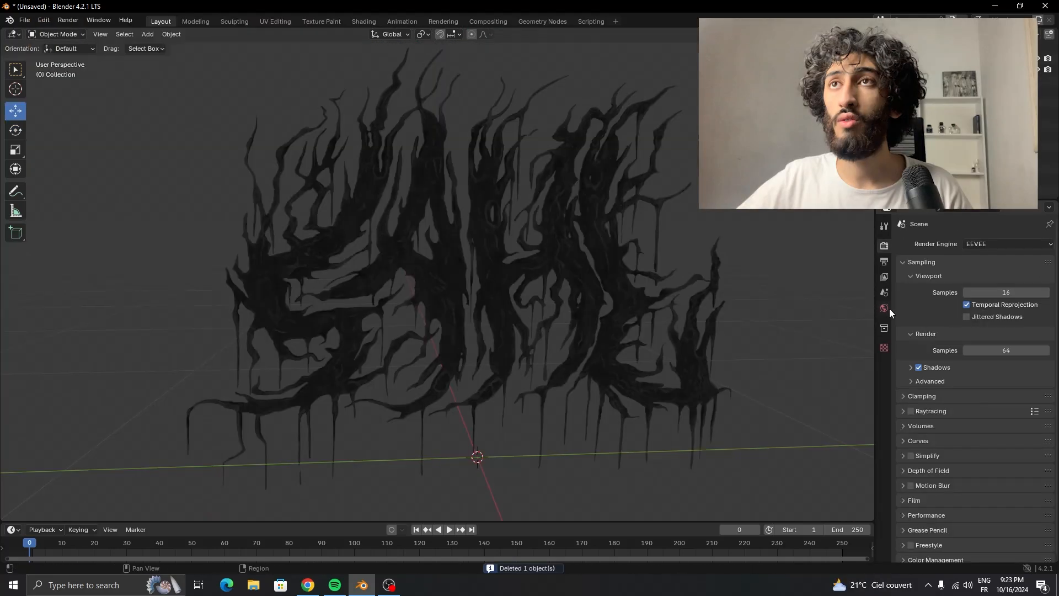
# Set the World background color to black by lowering its value to 0.
pyautogui.click(884, 307)
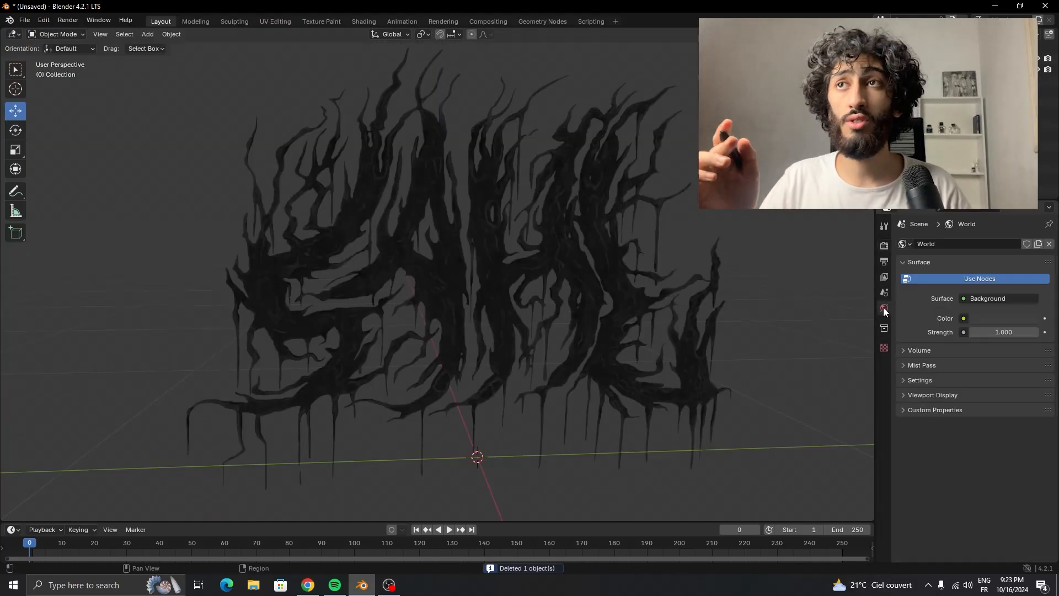
pyautogui.click(993, 318)
pyautogui.moveTo(1029, 218); pyautogui.dragTo(1030, 246)
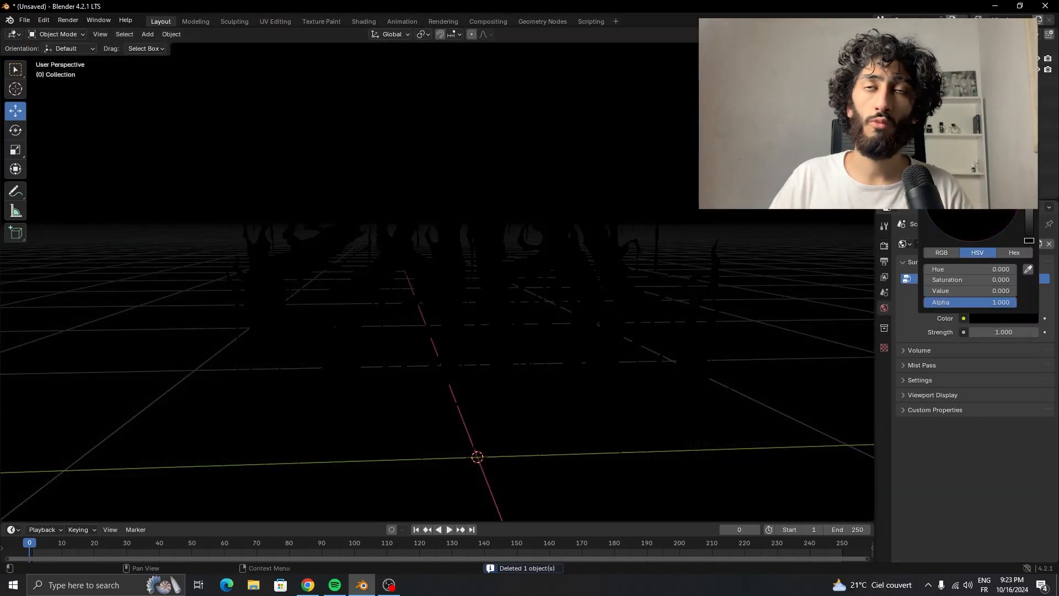
# Add an area light to the black scene.
pyautogui.hotkey('shift', 'a')
pyautogui.moveTo(640, 363)
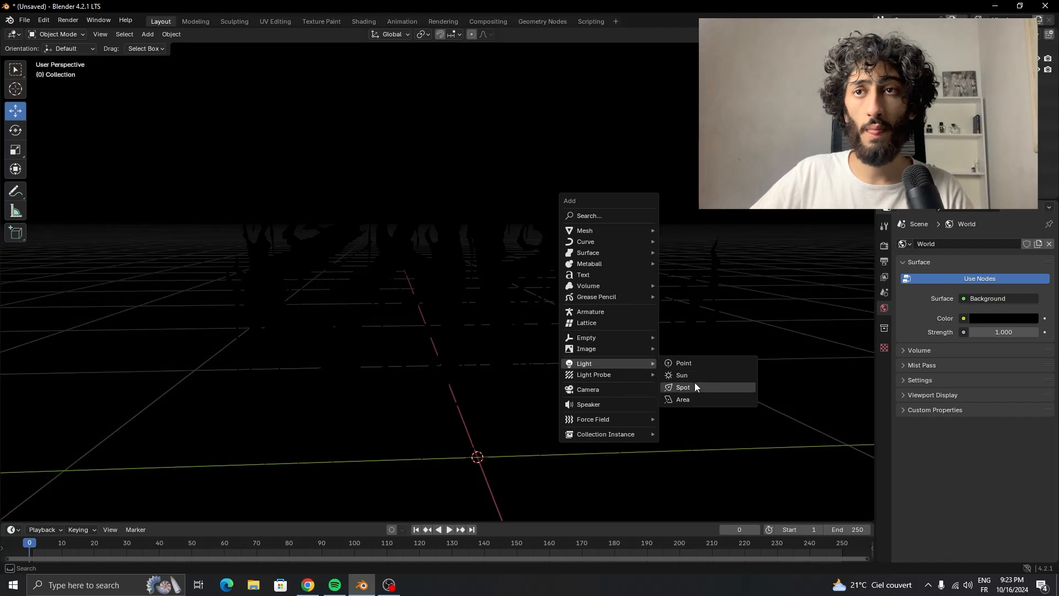
pyautogui.click(694, 383)
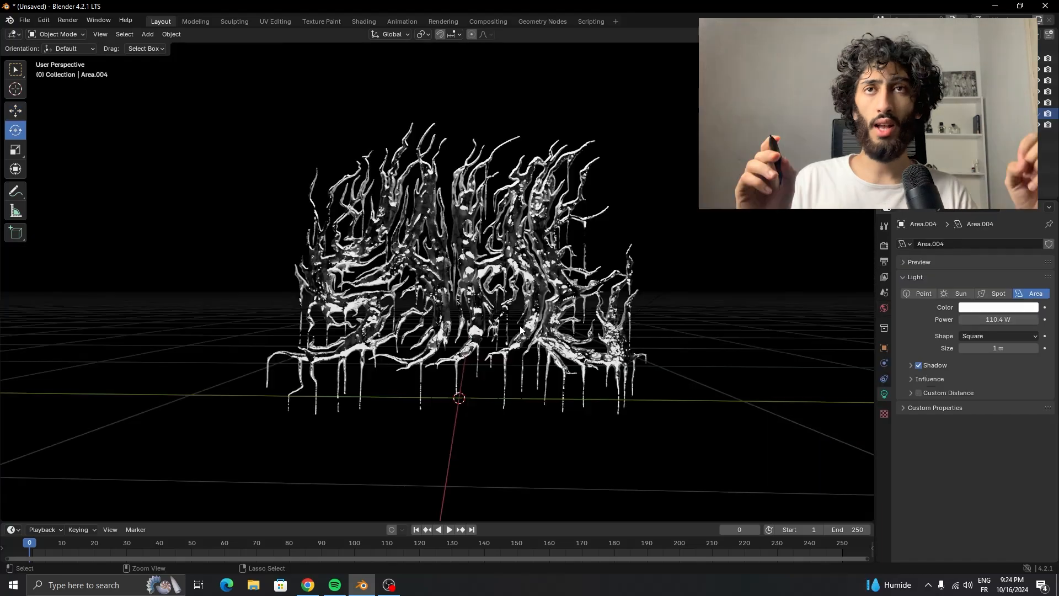
# Hide the viewport overlays and inspect the lighting on the logo from different angles.
pyautogui.hotkey('ctrl', 'z')
pyautogui.moveTo(520, 331); pyautogui.dragTo(520, 337, button='middle')
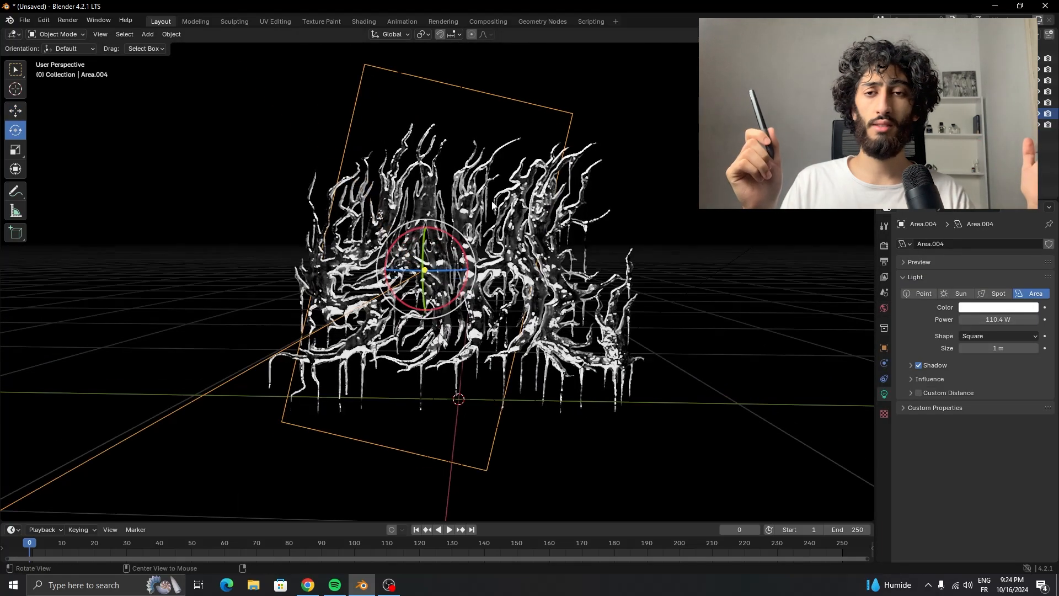
pyautogui.hotkey('shift', 'alt', 'z')
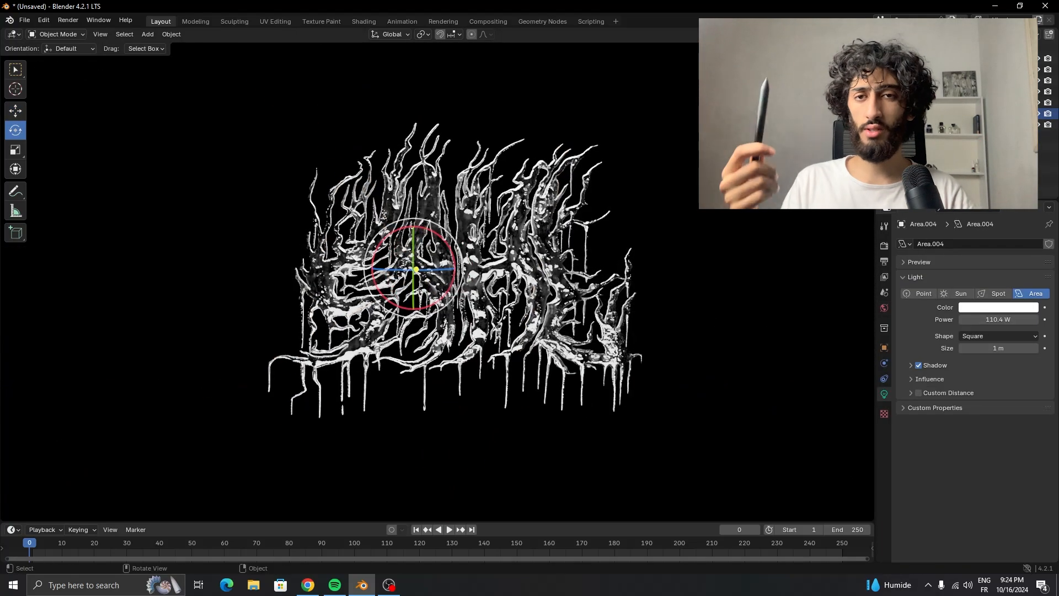
pyautogui.moveTo(765, 266); pyautogui.dragTo(260, 264, button='middle')
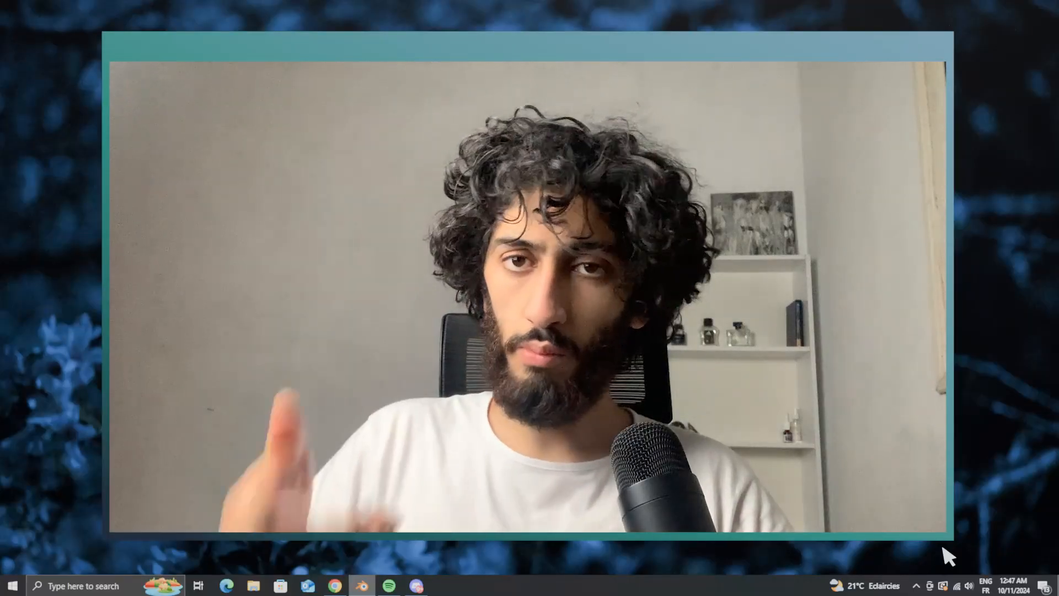